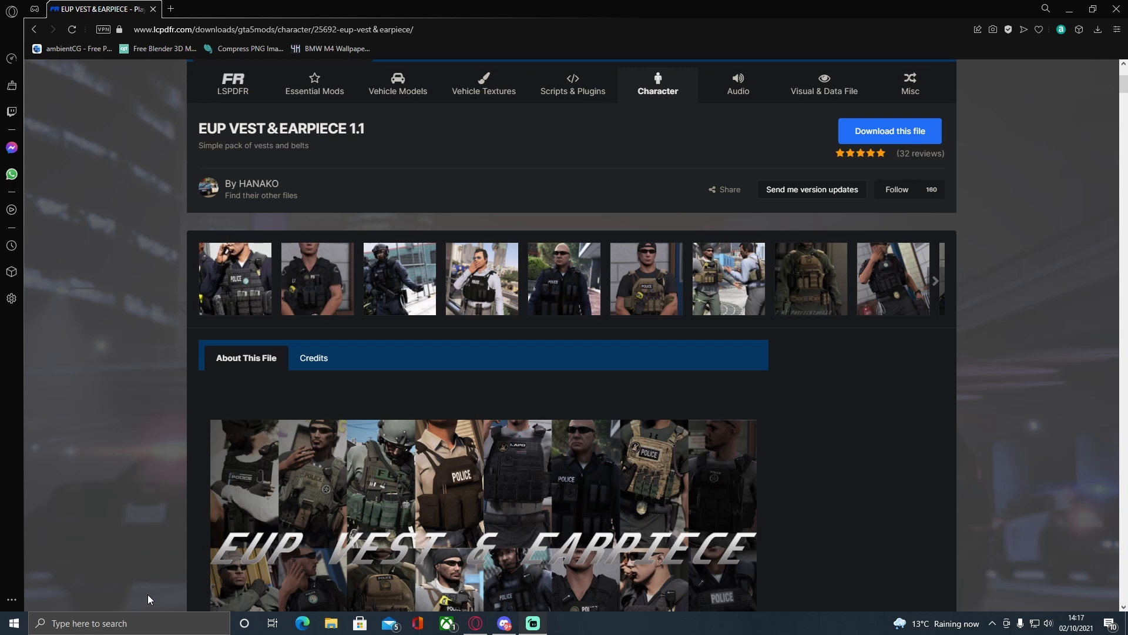
# Download the EUP VEST & EARPIECE 1.1 file from its LCPDFR page, using the manual link to start the download.
pyautogui.scroll(2, 460, 463)
pyautogui.scroll(-5, 661, 537)
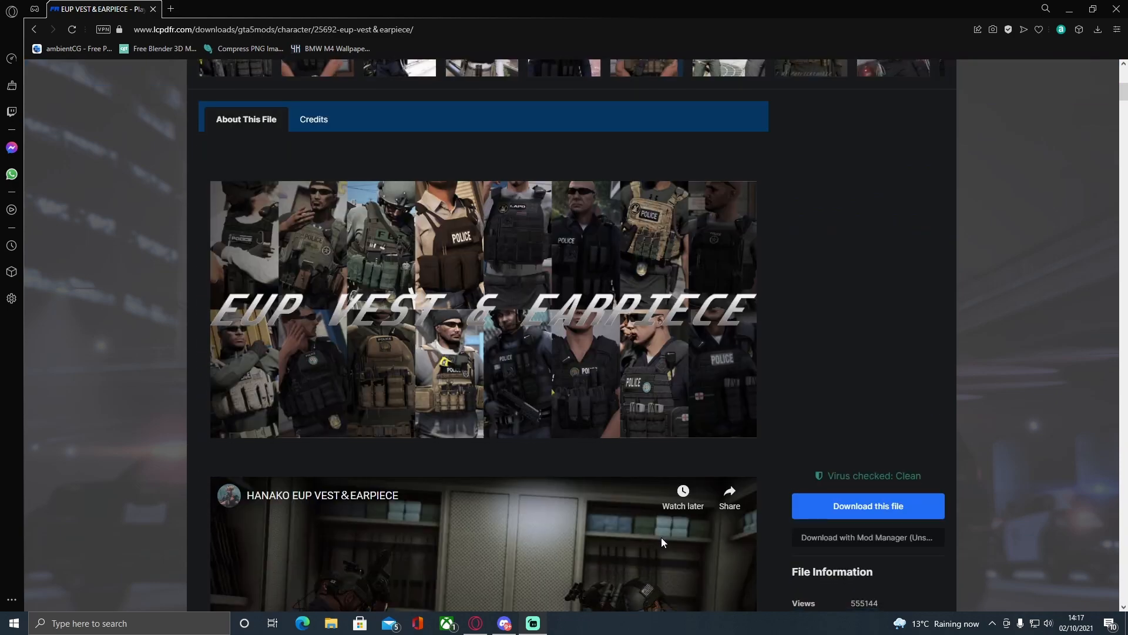
pyautogui.scroll(8, 648, 533)
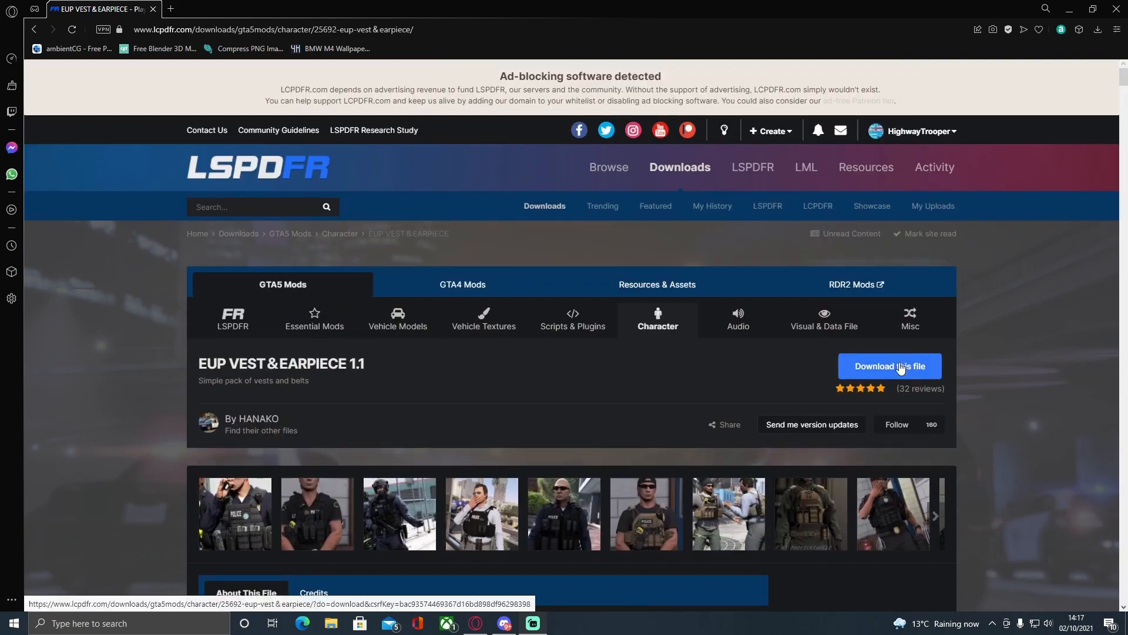
pyautogui.scroll(-2, 800, 394)
pyautogui.scroll(-8, 800, 394)
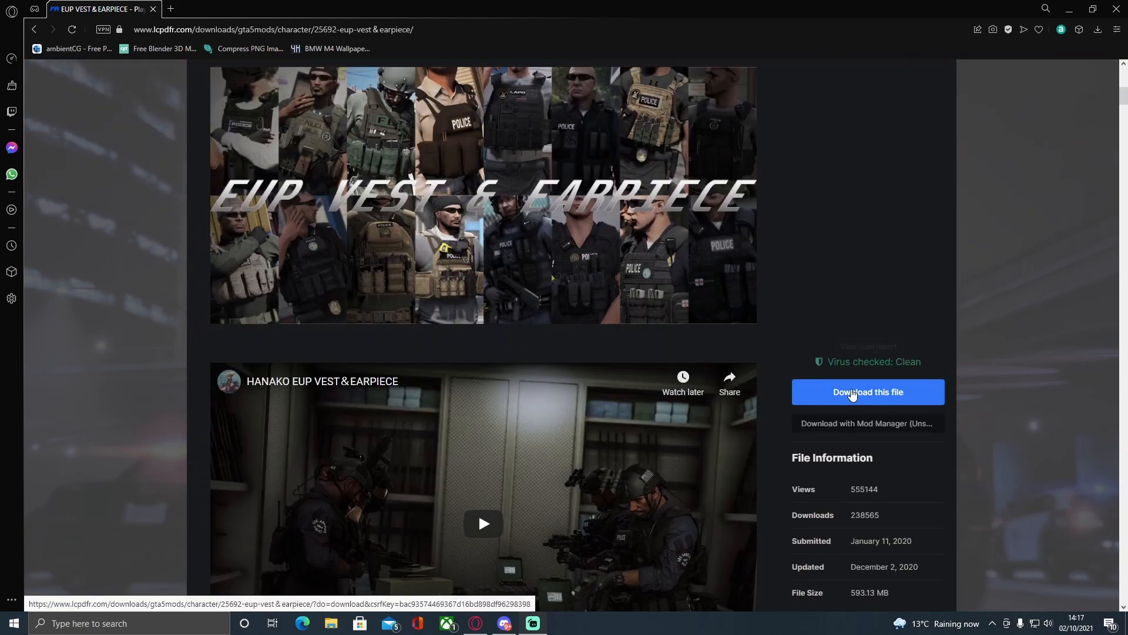
pyautogui.click(853, 393)
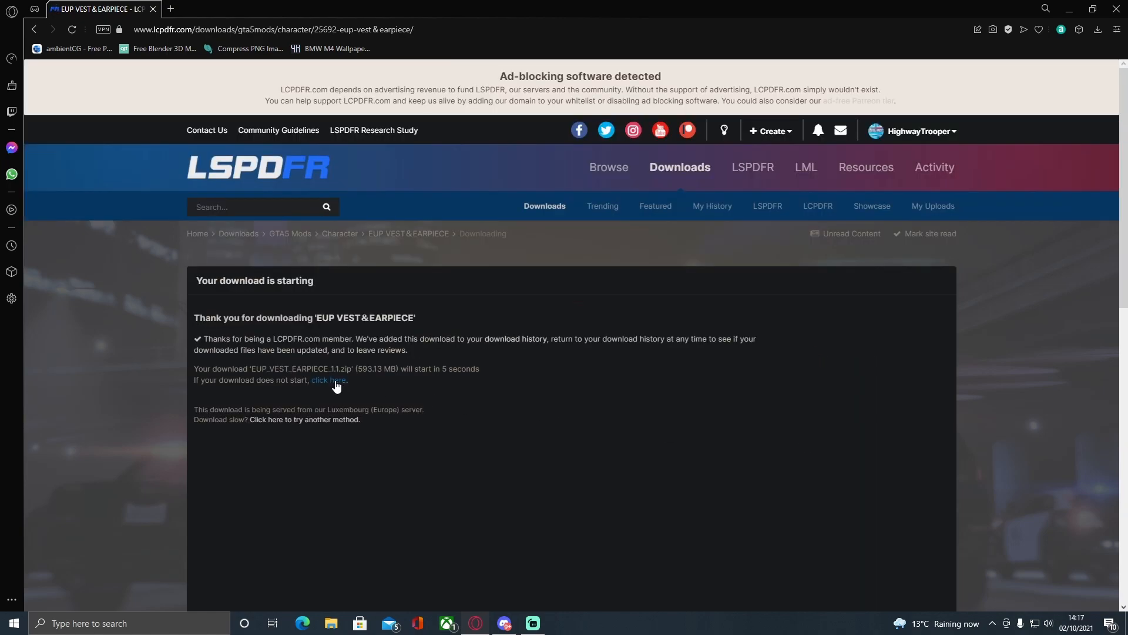
pyautogui.click(329, 380)
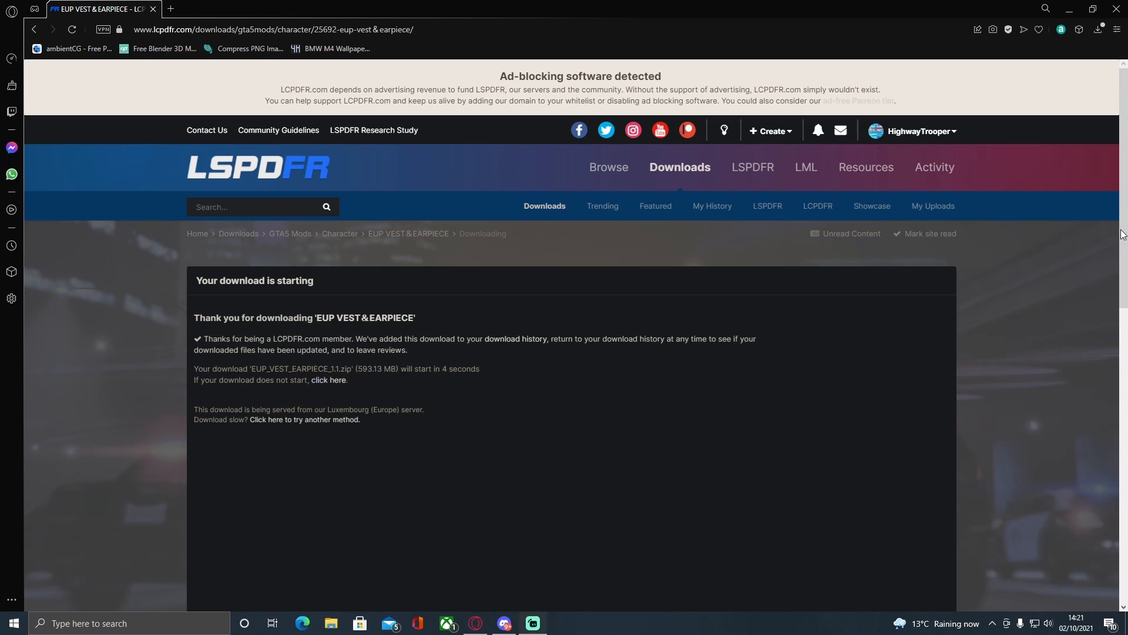
# Open the downloaded EUP_VEST_EARPIECE_1.1 archive at its Files folder, move its window aside and minimize the browser.
pyautogui.click(1097, 30)
pyautogui.click(1013, 99)
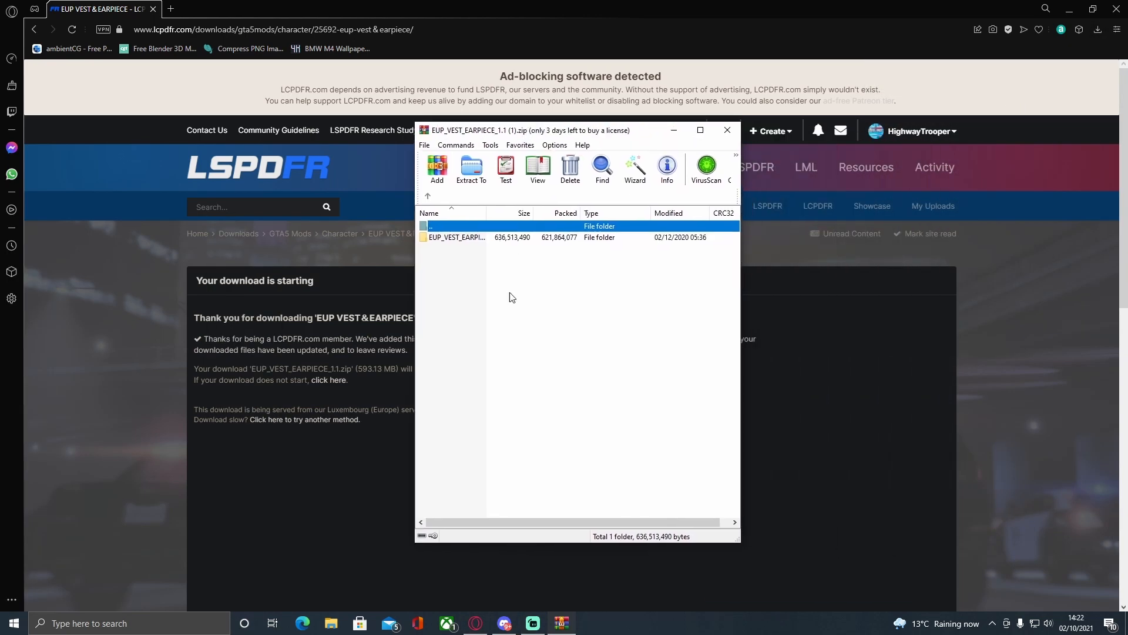
pyautogui.doubleClick(458, 239)
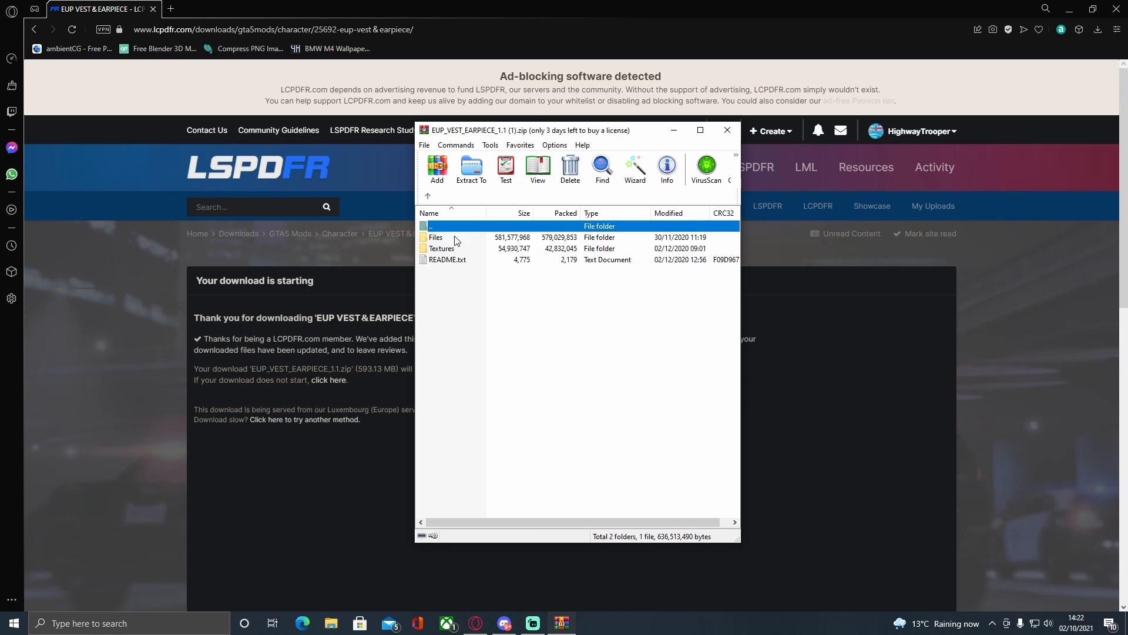
pyautogui.doubleClick(427, 238)
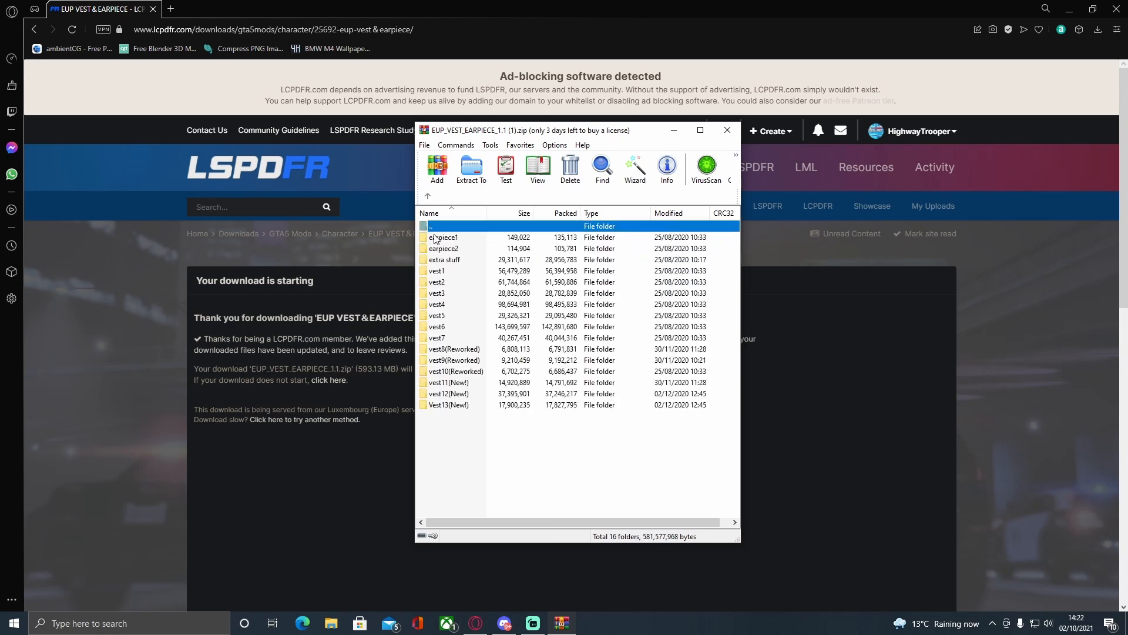
pyautogui.moveTo(503, 477); pyautogui.dragTo(447, 234)
pyautogui.click(497, 468)
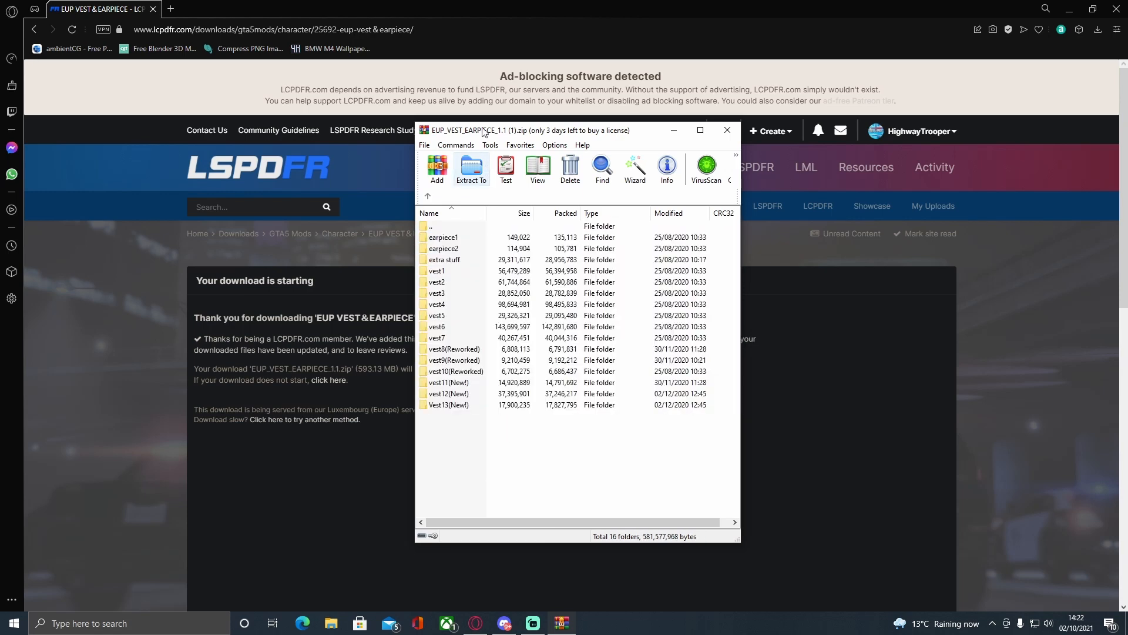
pyautogui.moveTo(493, 133); pyautogui.dragTo(818, 107)
pyautogui.click(1070, 8)
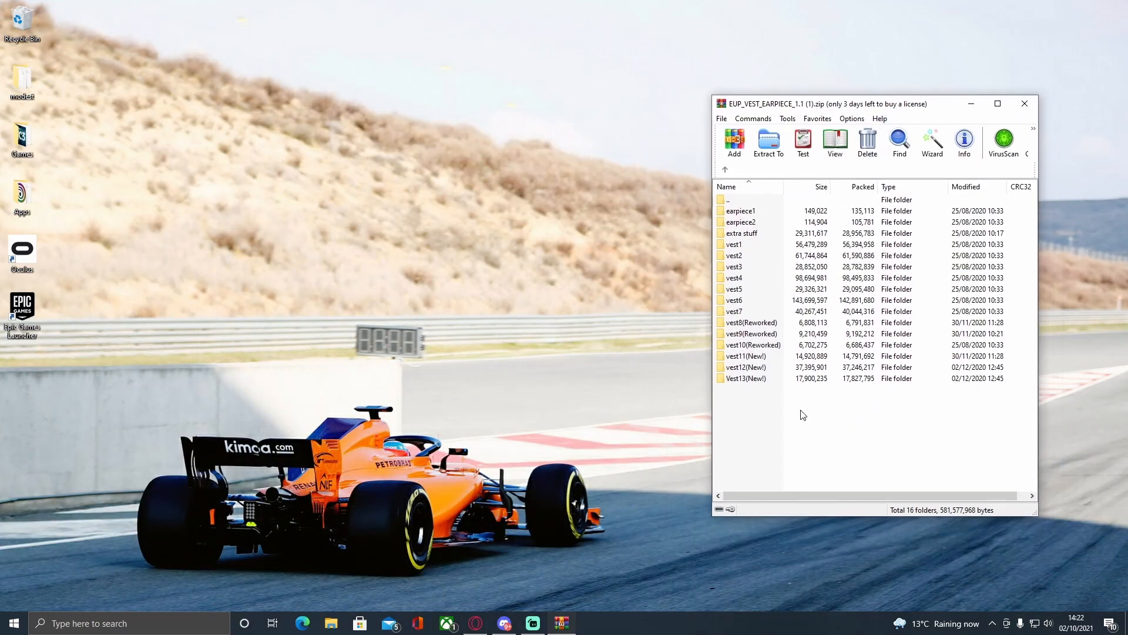
# Look through the contents of the earpiece2, extra stuff, vest5 and earpiece1 folders in the archive.
pyautogui.doubleClick(737, 221)
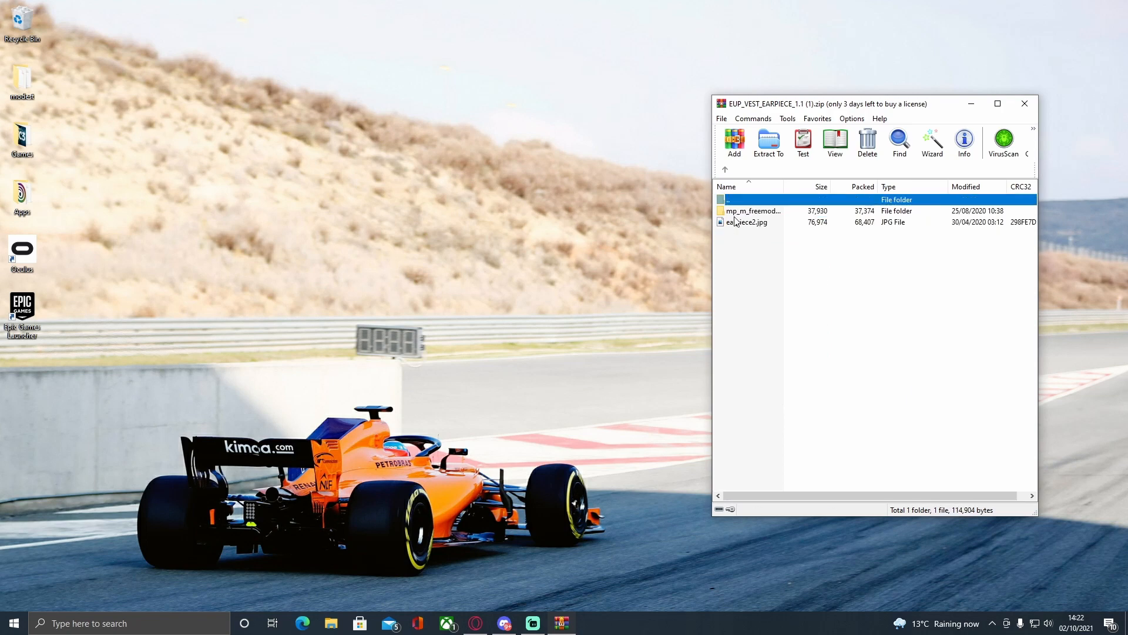
pyautogui.click(727, 170)
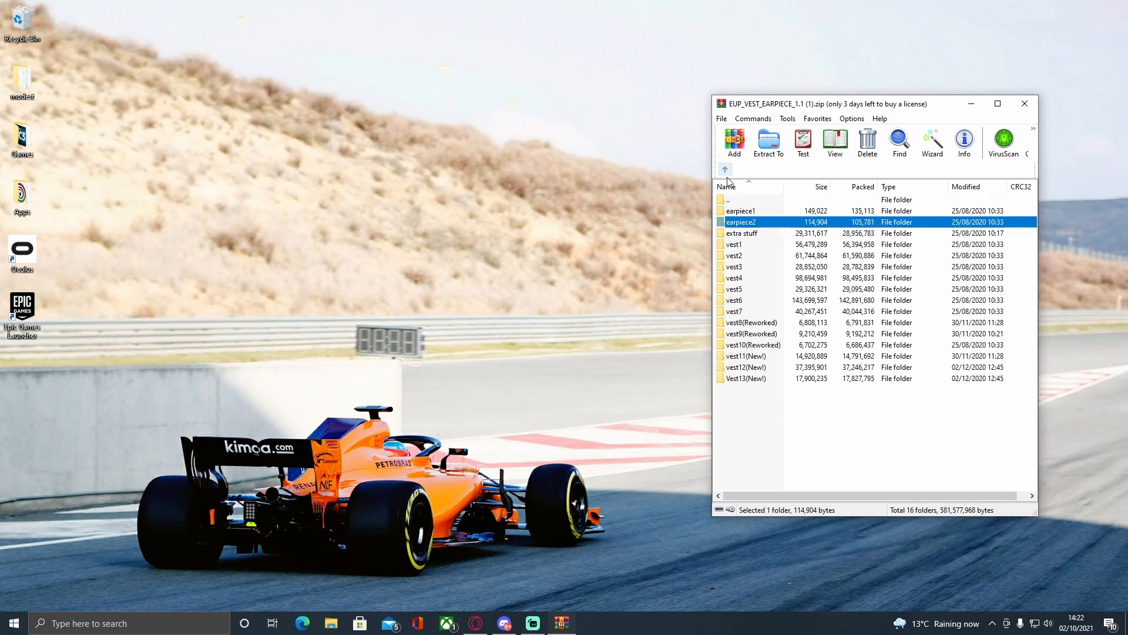
pyautogui.doubleClick(741, 233)
pyautogui.click(727, 170)
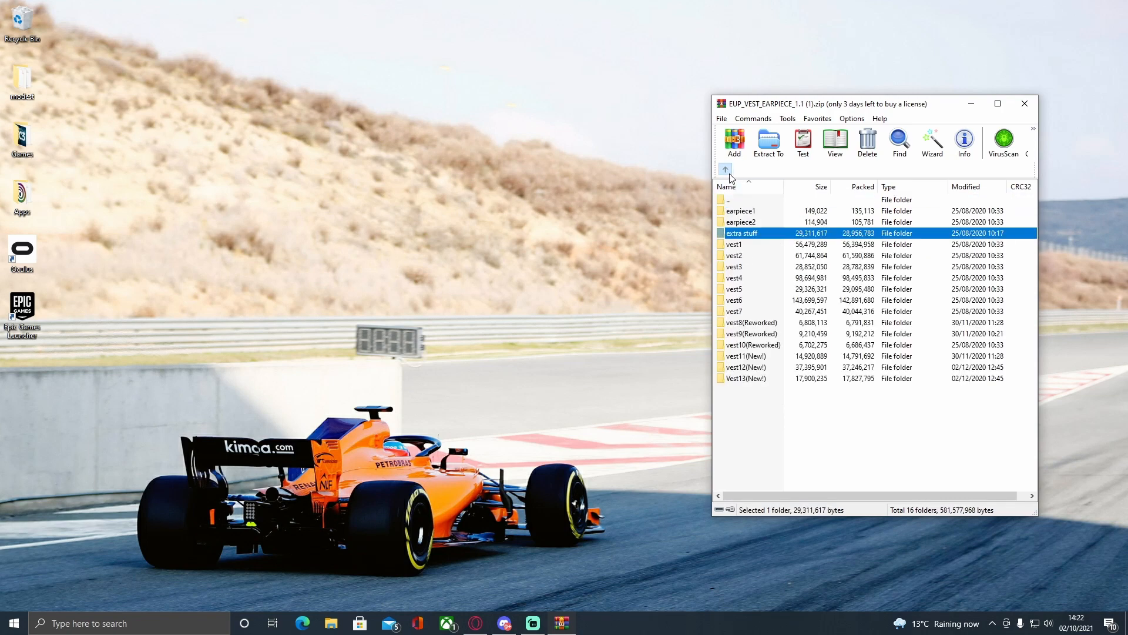
pyautogui.doubleClick(755, 287)
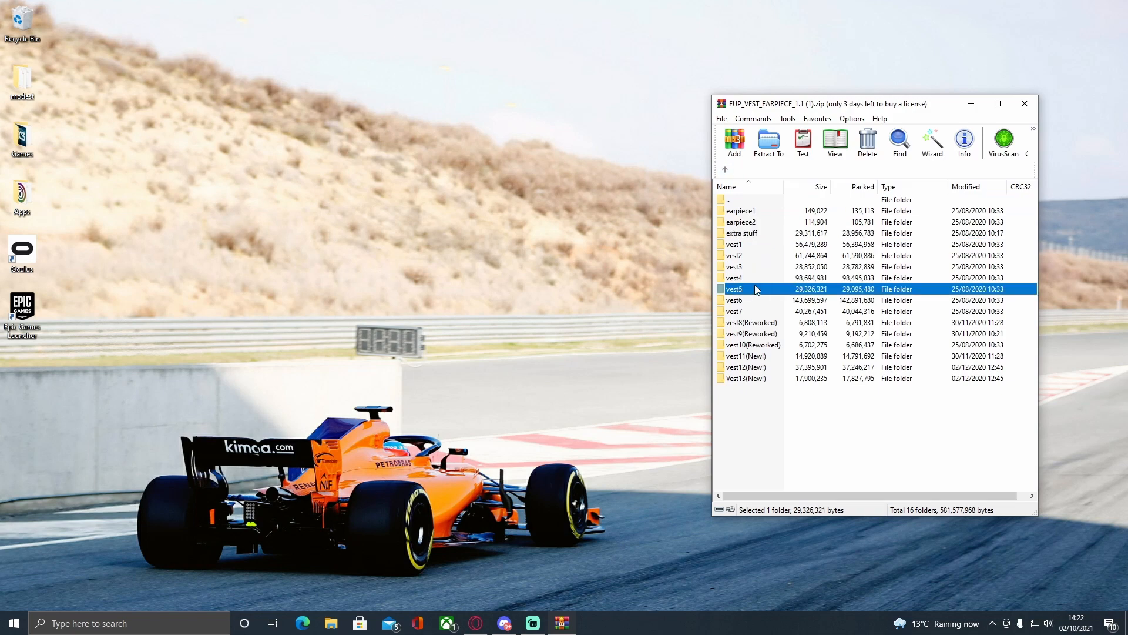
pyautogui.click(725, 170)
pyautogui.doubleClick(763, 217)
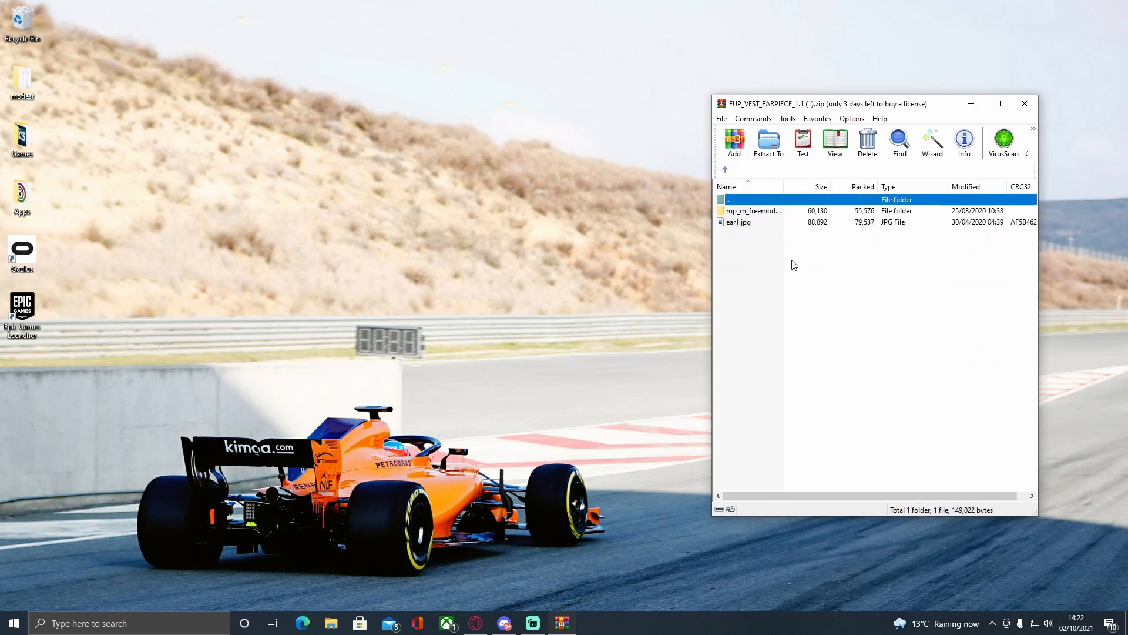
pyautogui.click(756, 211)
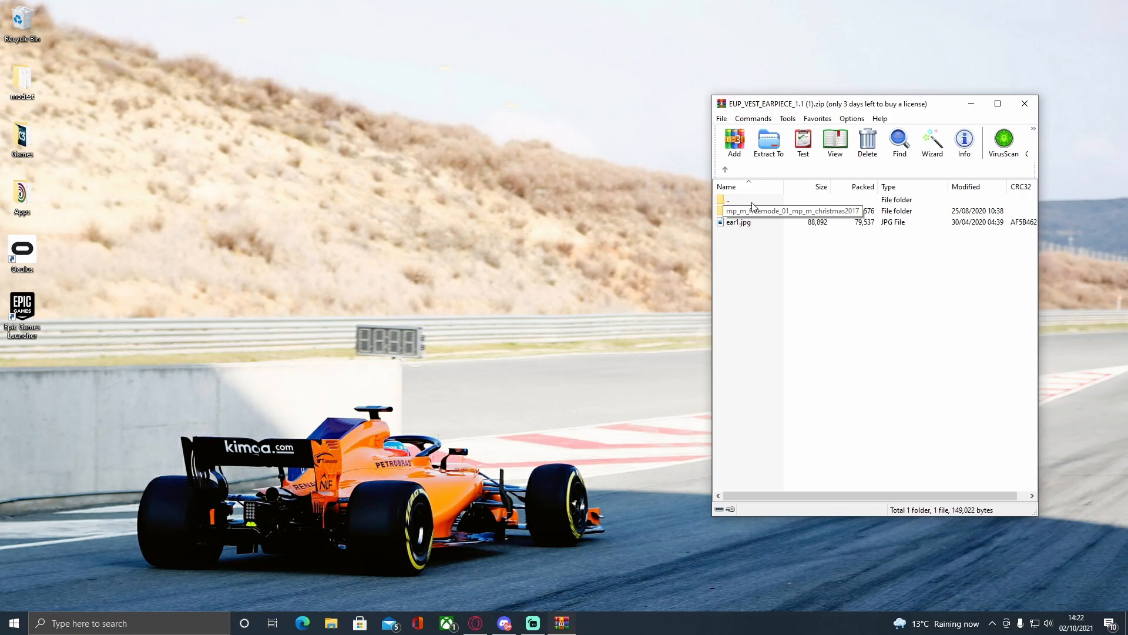
pyautogui.click(725, 170)
# Move the archive window higher and launch OpenIV for the Windows version of Grand Theft Auto V.
pyautogui.moveTo(809, 97); pyautogui.dragTo(804, 59)
pyautogui.click(224, 626)
pyautogui.write('op[')
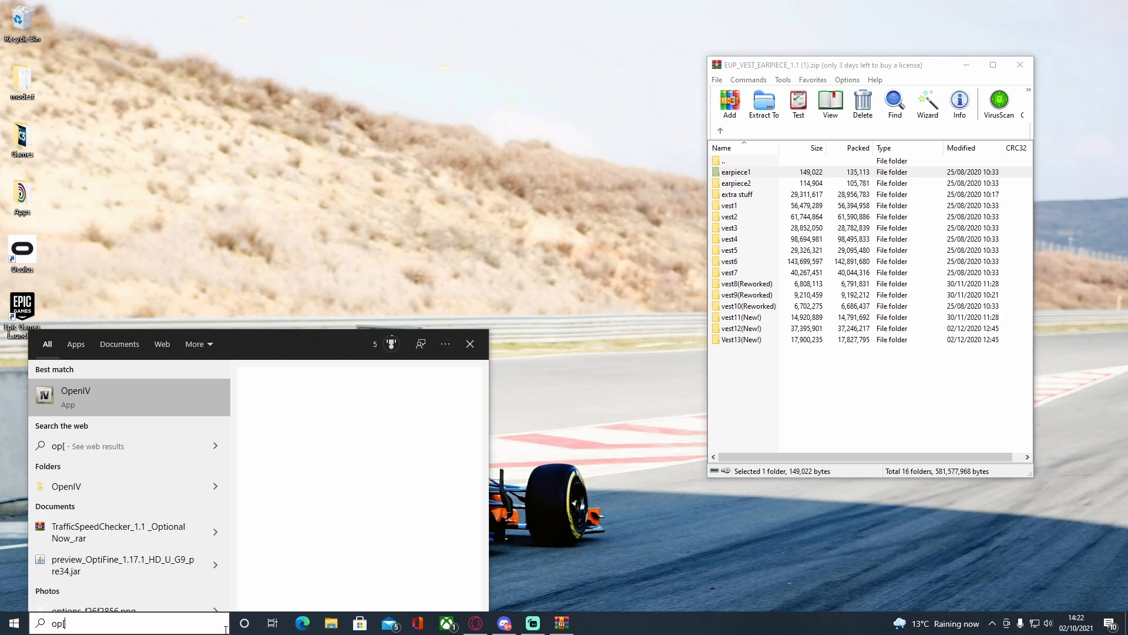
pyautogui.press('BackSpace')
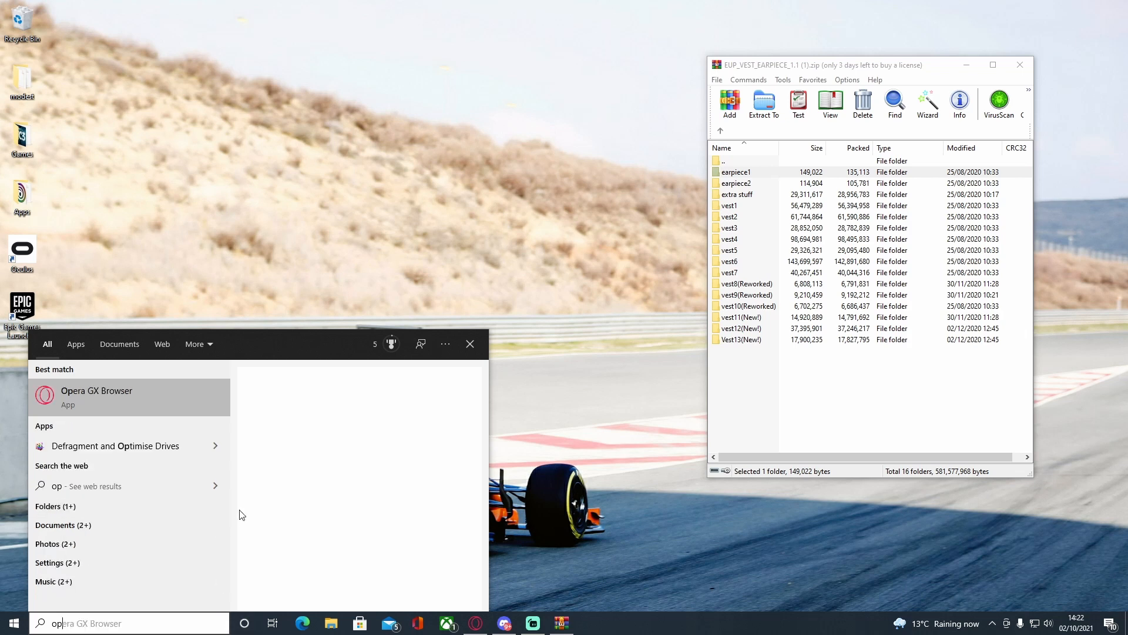
pyautogui.write('en')
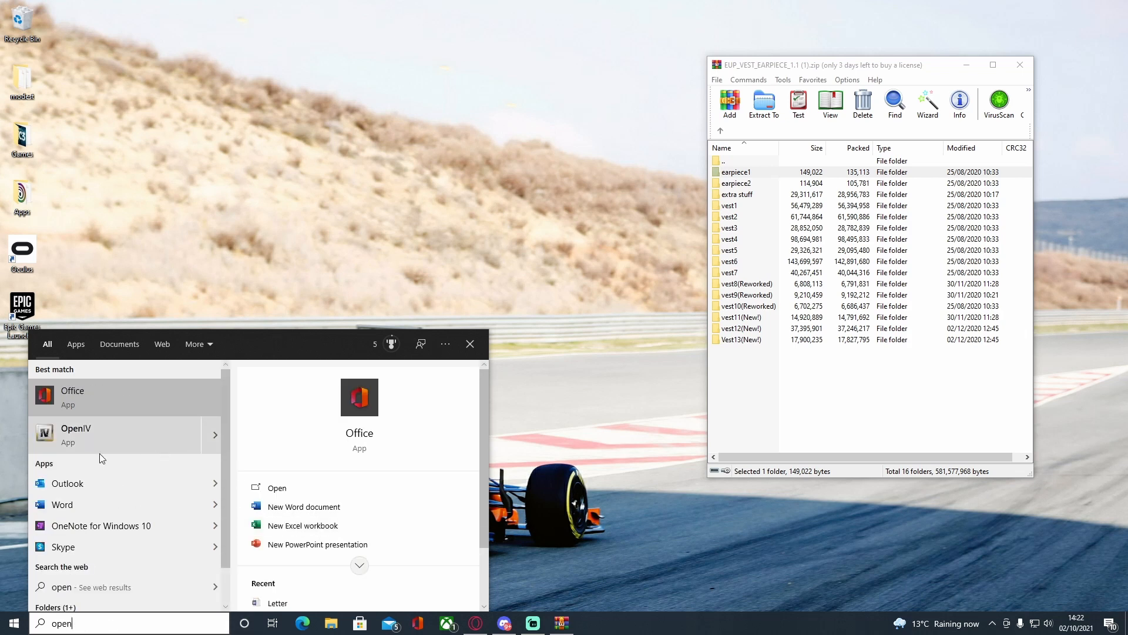
pyautogui.click(87, 444)
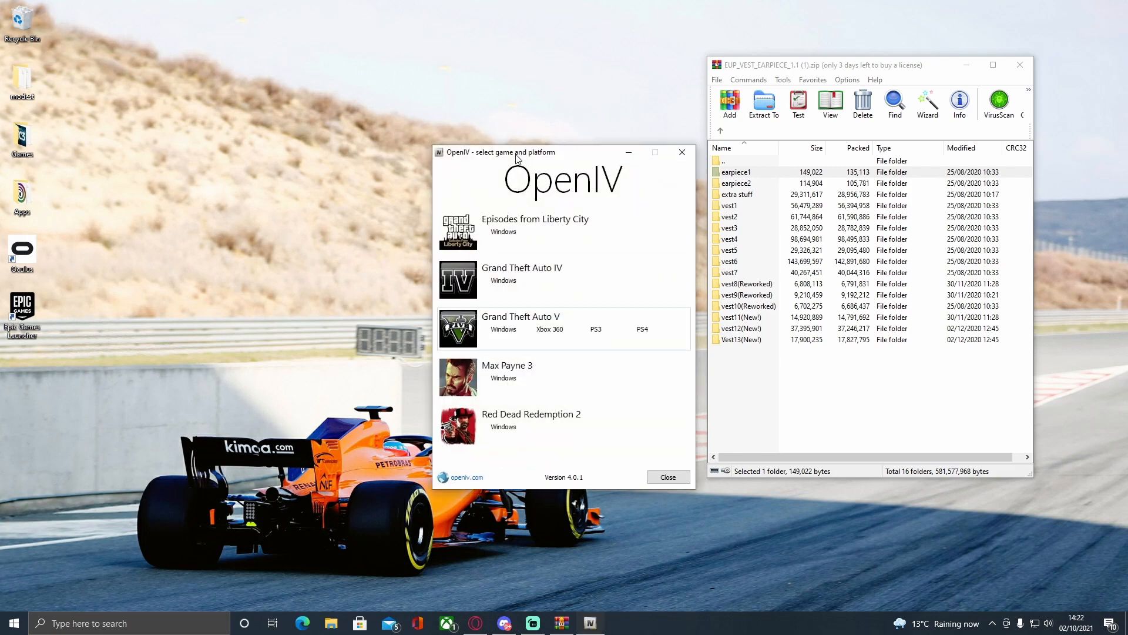
pyautogui.click(321, 281)
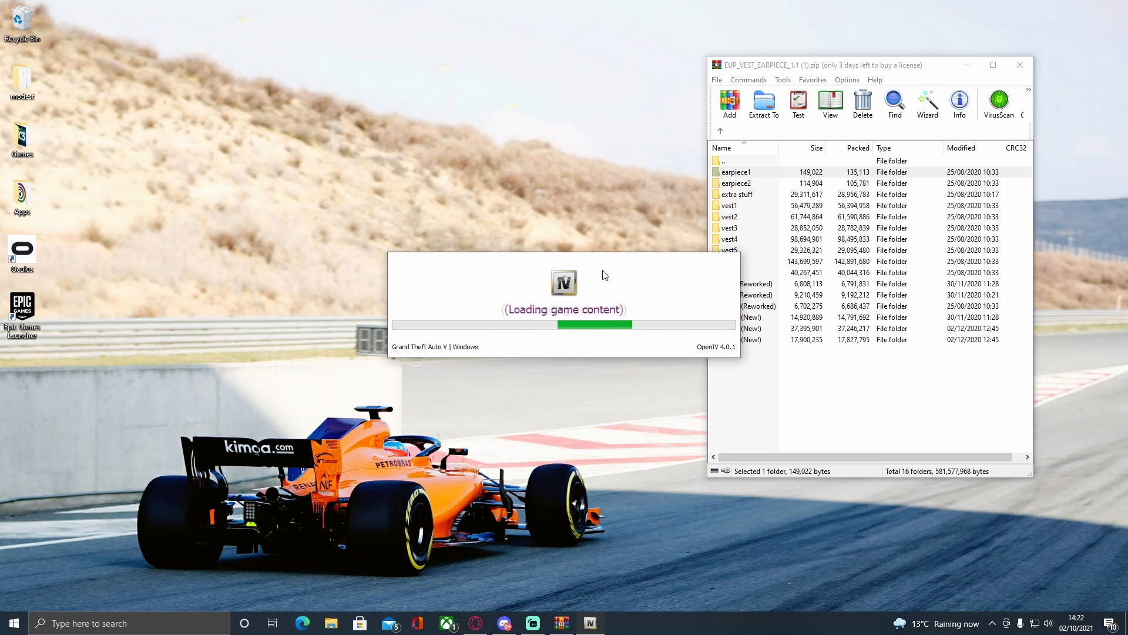
# Place the OpenIV window beside the archive window and enable edit mode.
pyautogui.moveTo(528, 134); pyautogui.dragTo(308, 45)
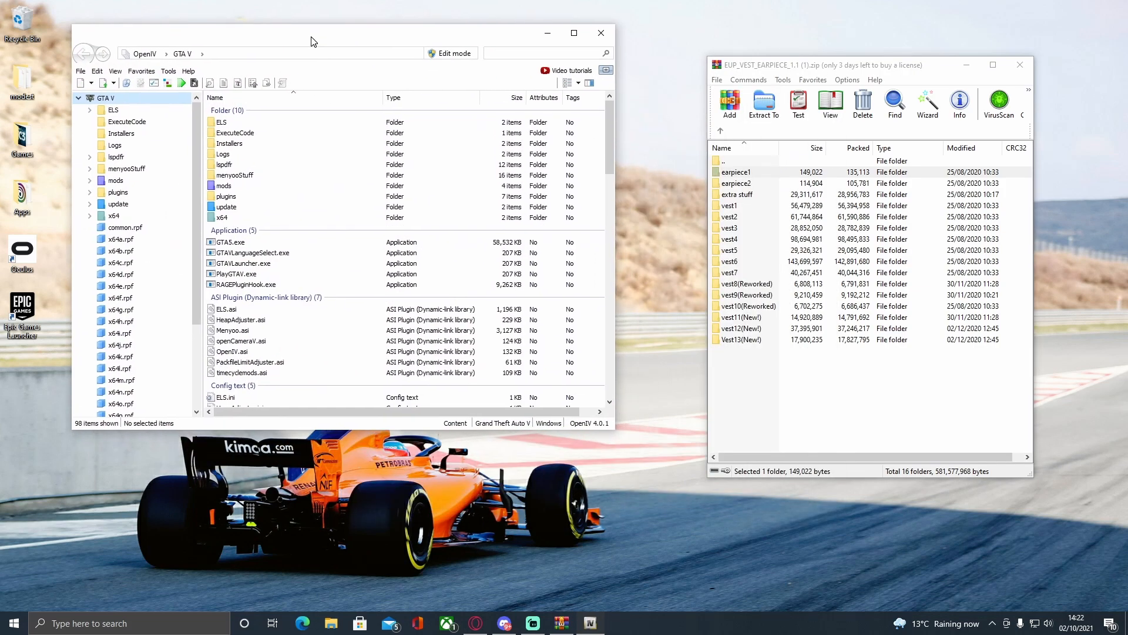
pyautogui.click(450, 54)
pyautogui.click(603, 350)
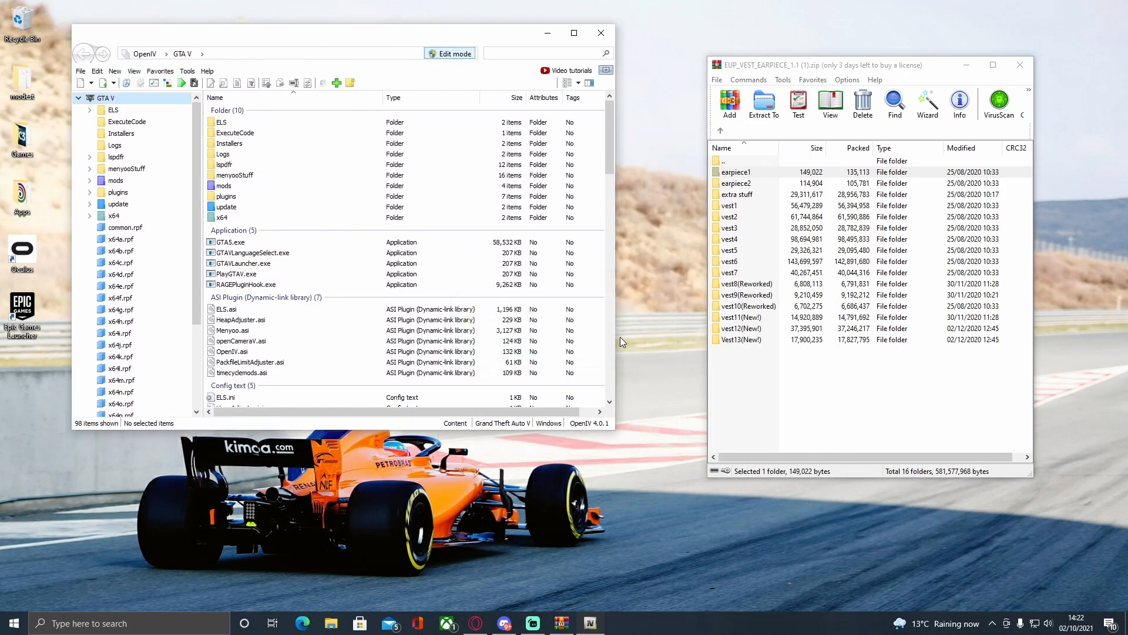
# Open mods/update/x64/dlcpacks/eup/dlc.rpf/x64/eup_componentpeds.rpf in OpenIV.
pyautogui.doubleClick(234, 186)
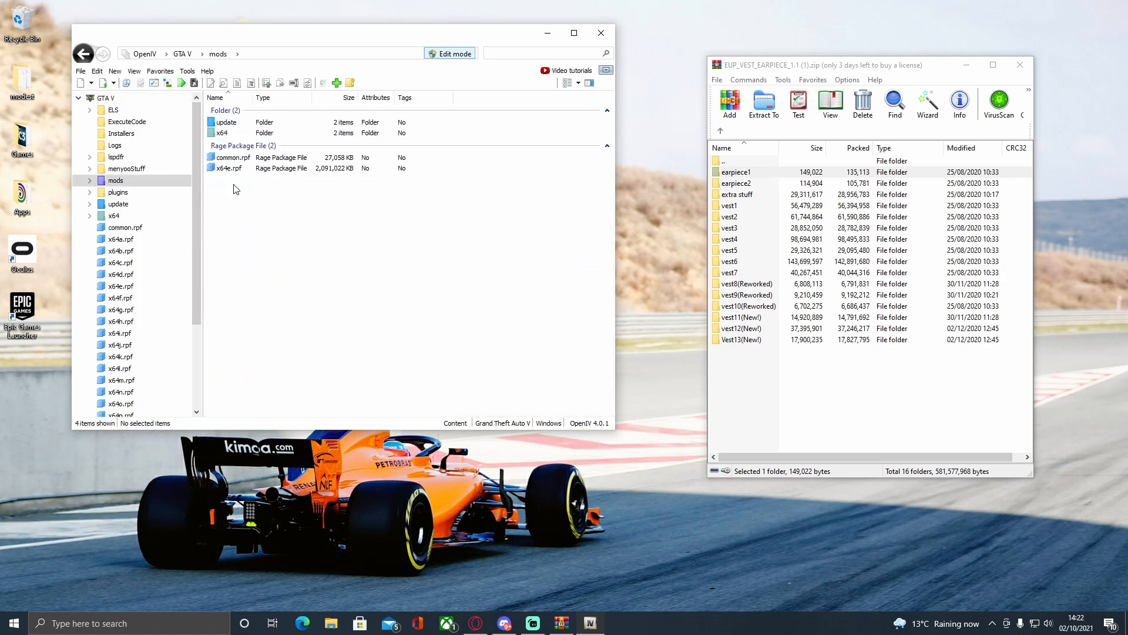
pyautogui.doubleClick(237, 123)
pyautogui.doubleClick(238, 123)
pyautogui.doubleClick(241, 133)
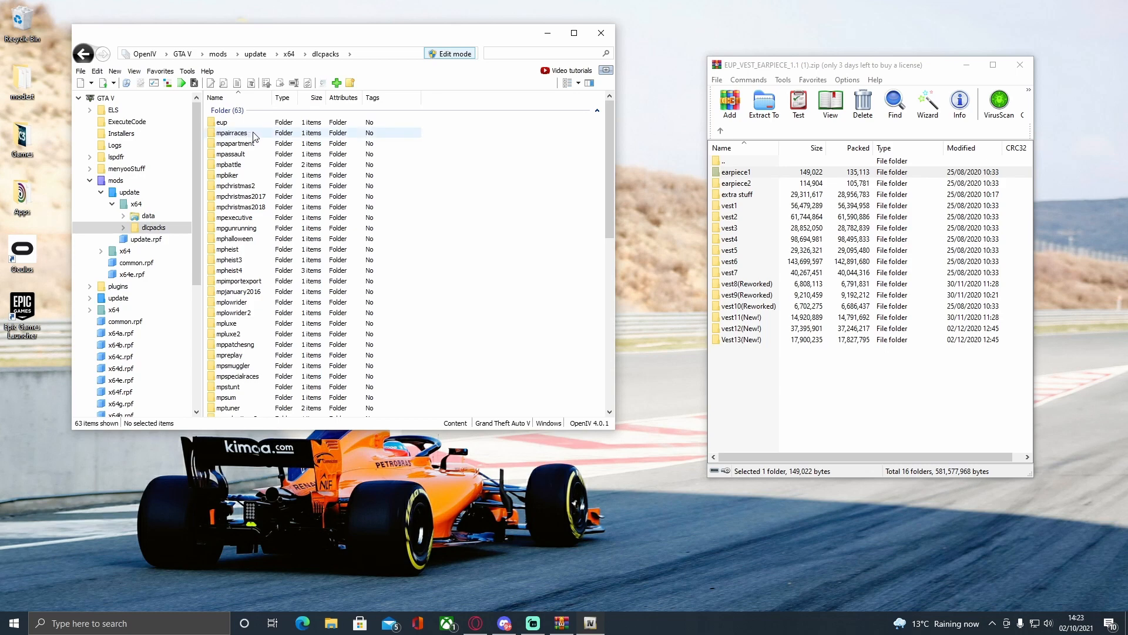
pyautogui.doubleClick(243, 123)
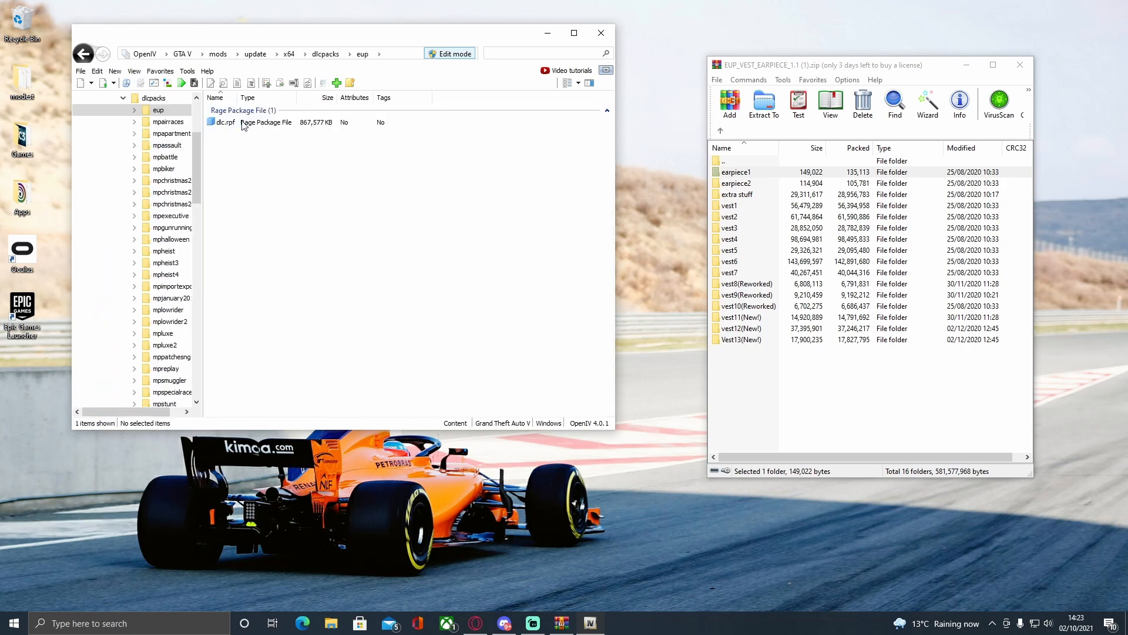
pyautogui.doubleClick(227, 122)
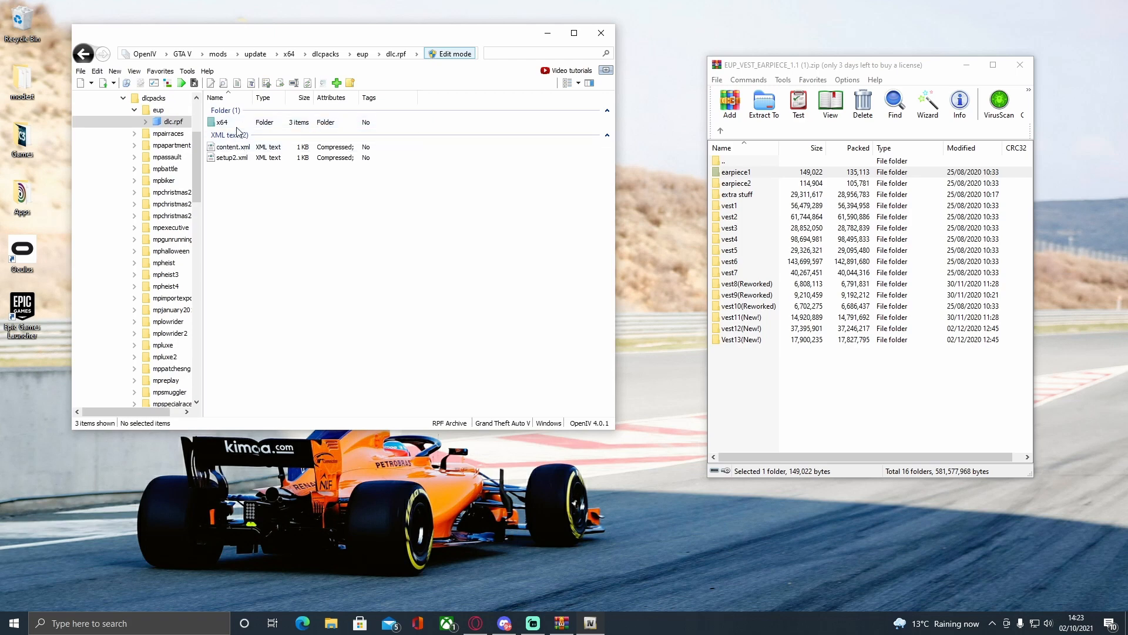
pyautogui.doubleClick(244, 124)
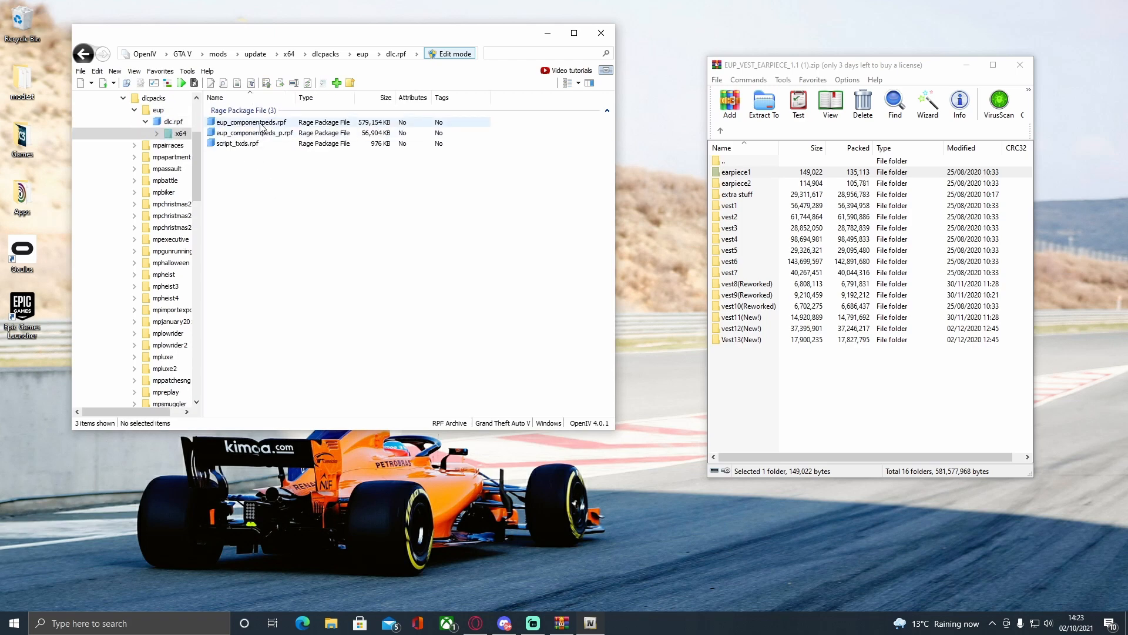
pyautogui.doubleClick(262, 125)
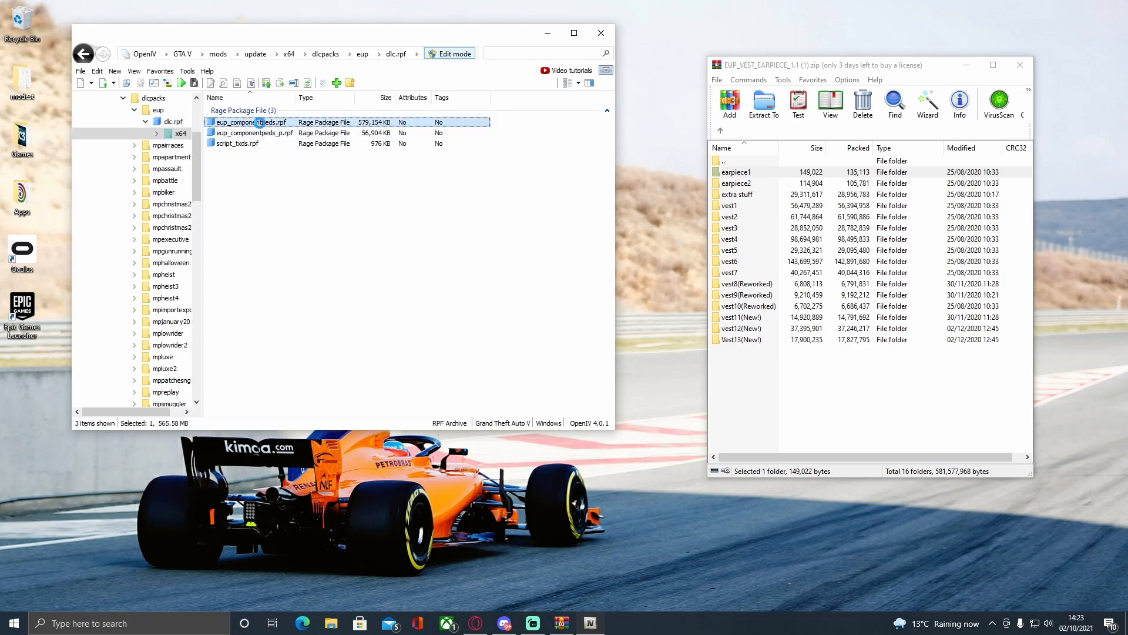
# View the preview image vest1.jpg from the archive's vest1 folder, and close it again.
pyautogui.click(811, 423)
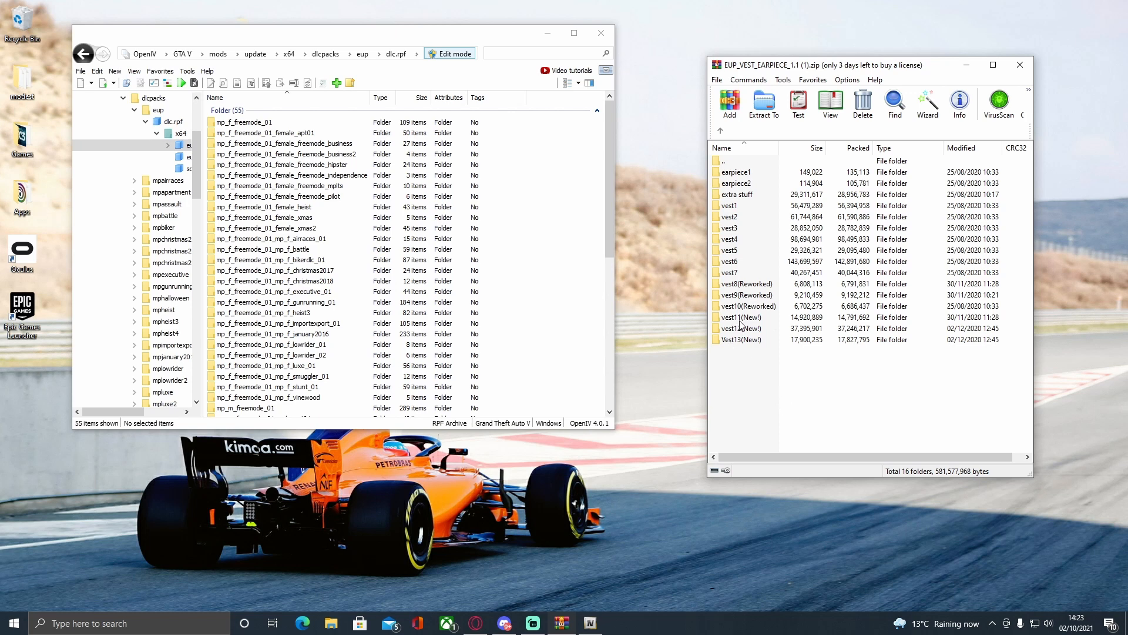
pyautogui.doubleClick(735, 209)
pyautogui.doubleClick(734, 228)
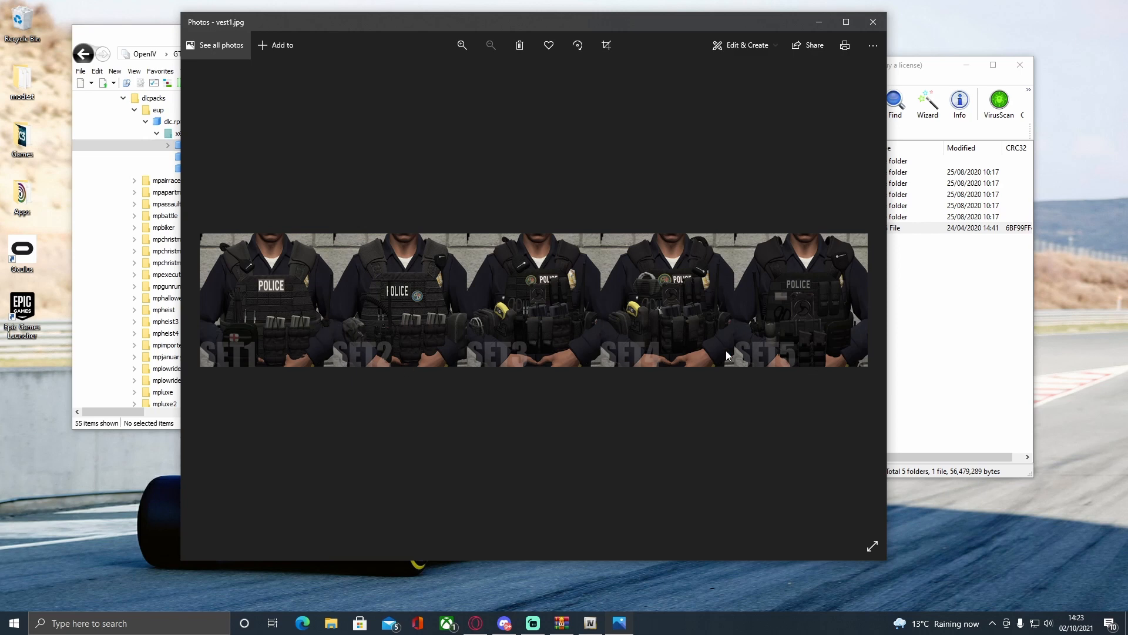
pyautogui.click(874, 22)
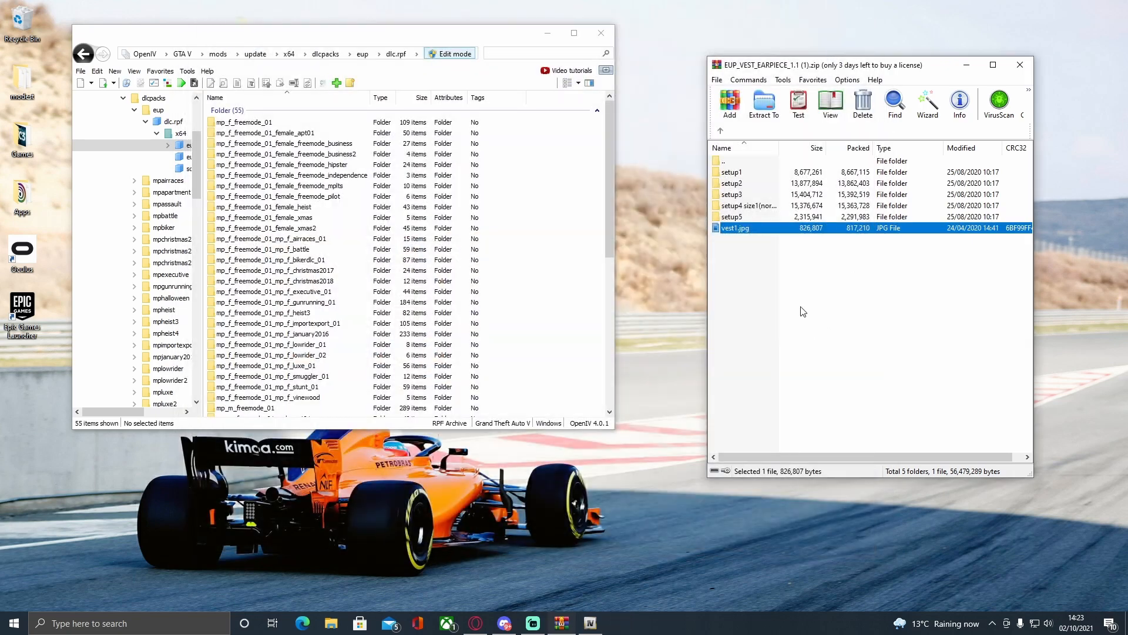
# Try to copy the male freemode folder from vest1's setup5 folder into the open eup_componentpeds.rpf.
pyautogui.doubleClick(741, 215)
pyautogui.moveTo(736, 172); pyautogui.dragTo(554, 207)
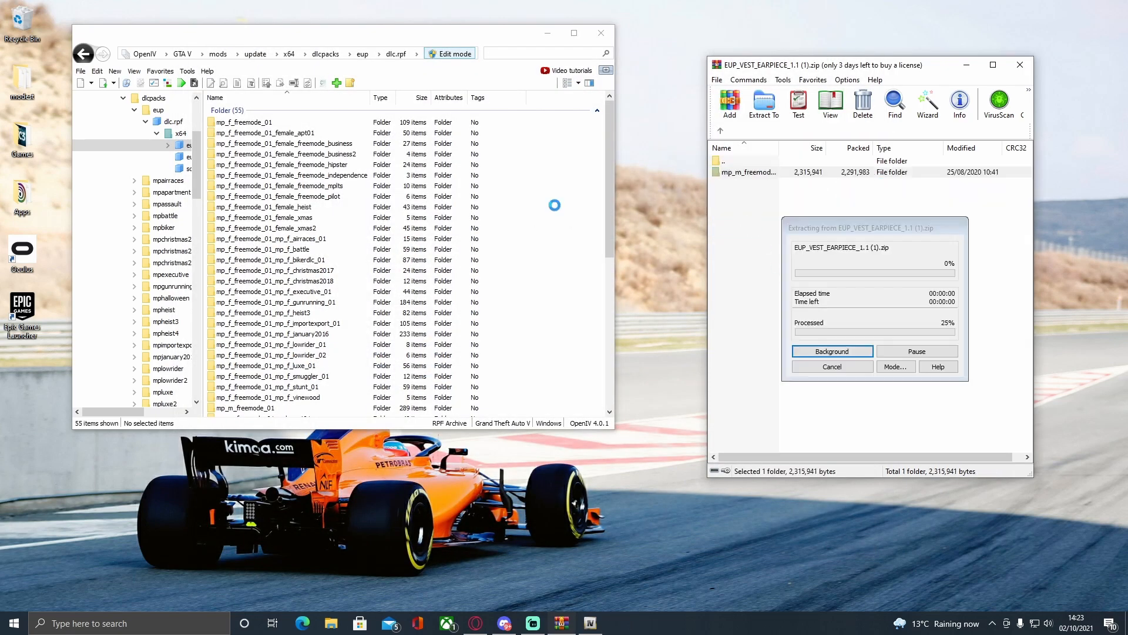
# View the preview image vest2.jpg from the archive's vest2 folder, and close it again.
pyautogui.click(721, 131)
pyautogui.click(721, 131)
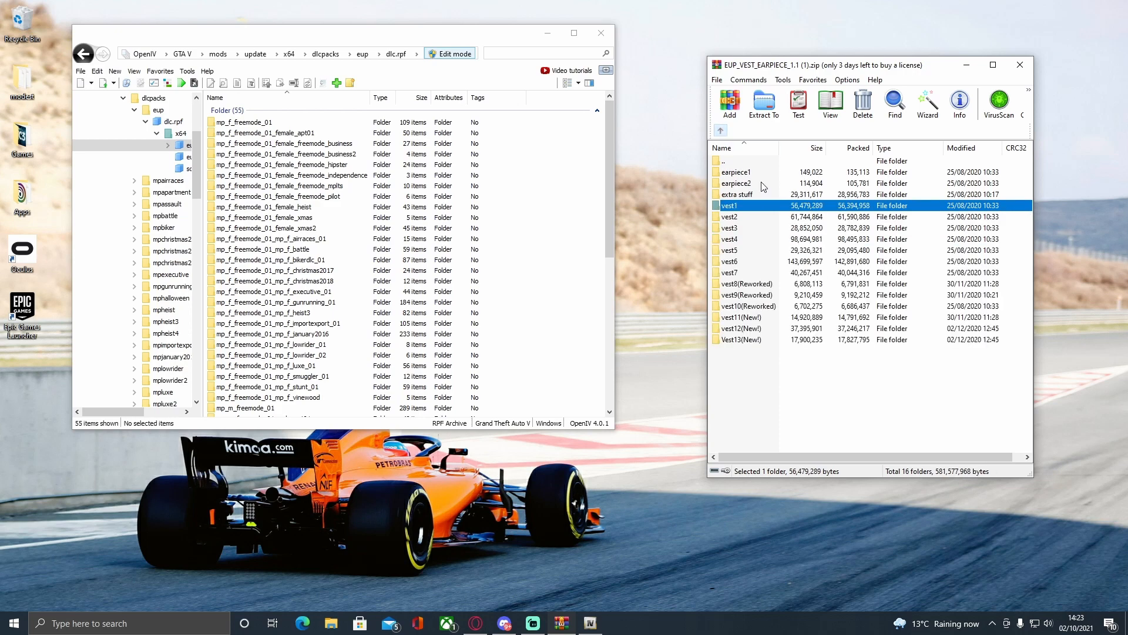
pyautogui.doubleClick(734, 216)
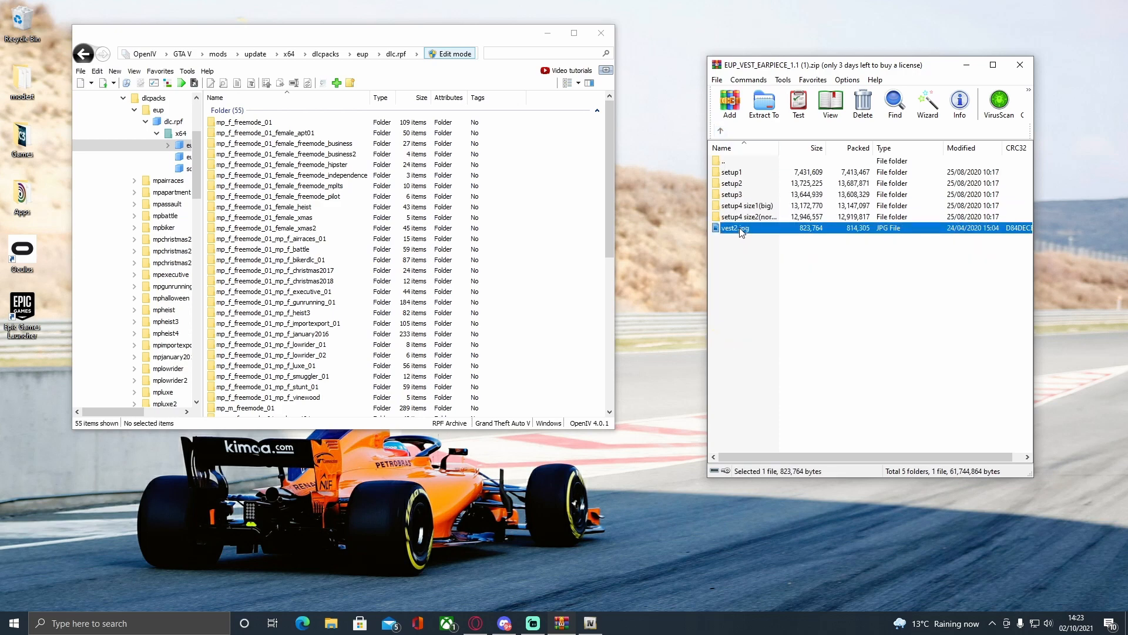
pyautogui.doubleClick(739, 228)
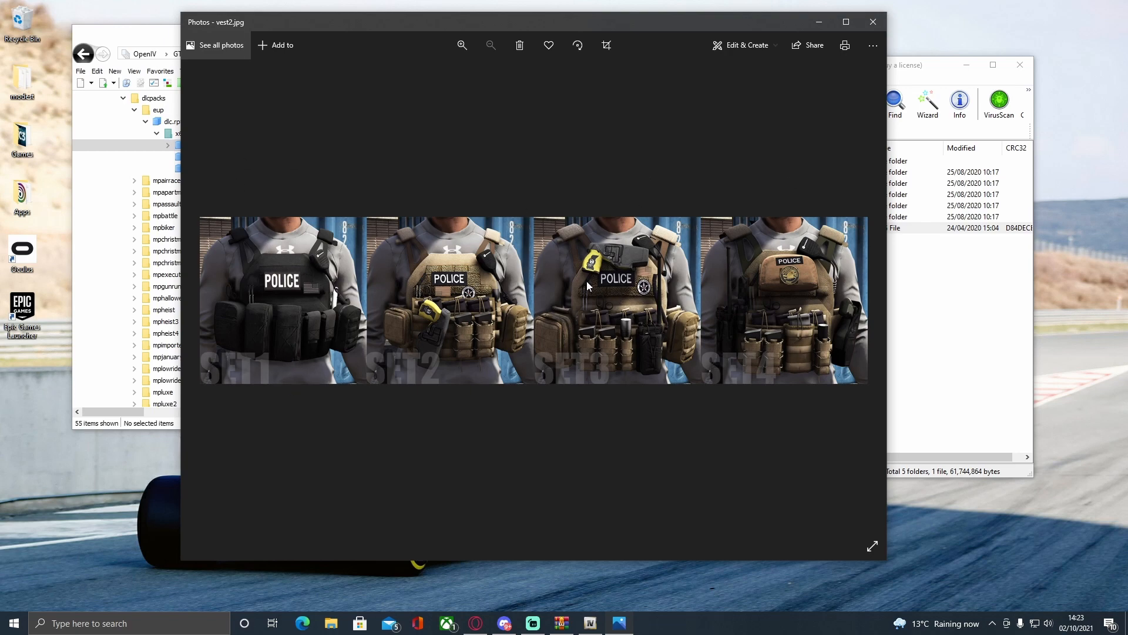
pyautogui.click(874, 27)
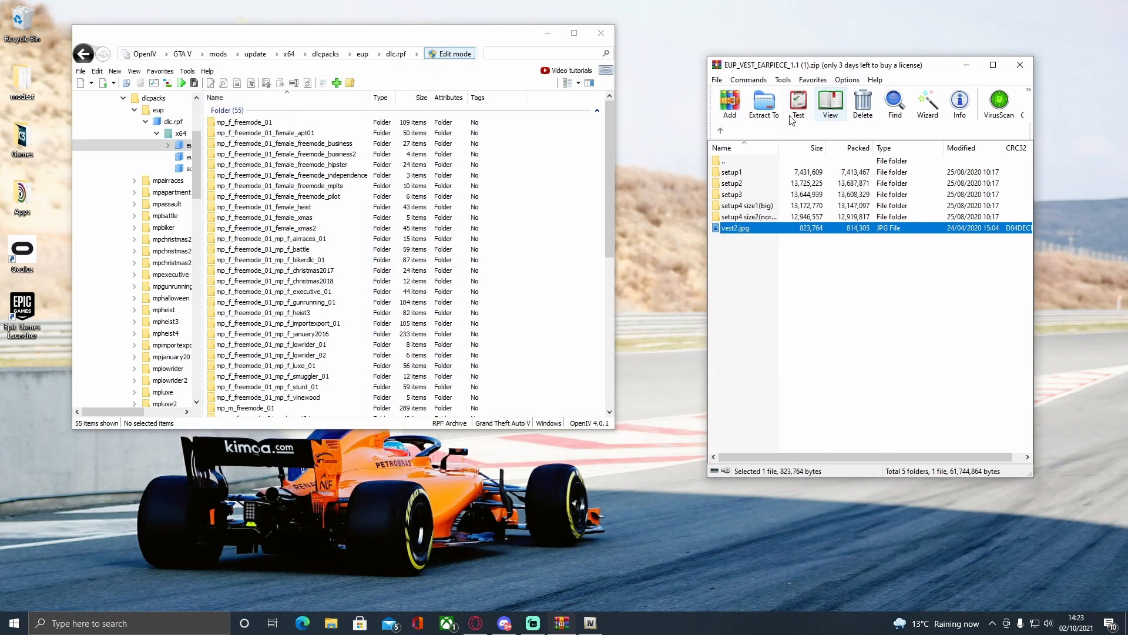
# Copy the male freemode folder from vest2's setup3 folder into the open eup_componentpeds.rpf.
pyautogui.doubleClick(751, 194)
pyautogui.moveTo(750, 175); pyautogui.dragTo(574, 195)
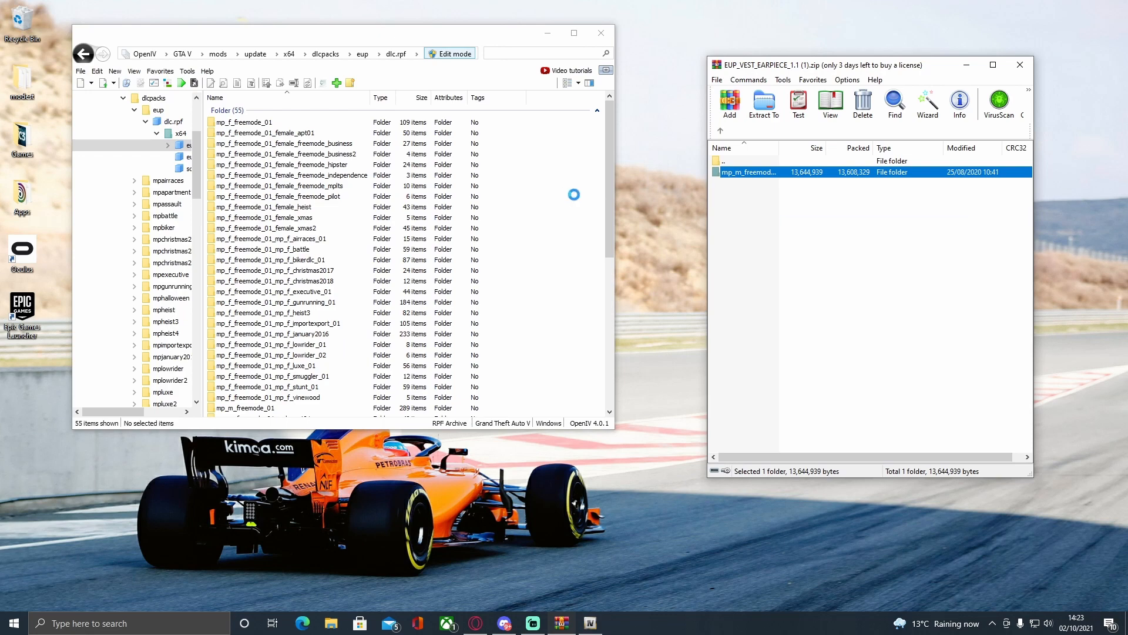
pyautogui.click(720, 130)
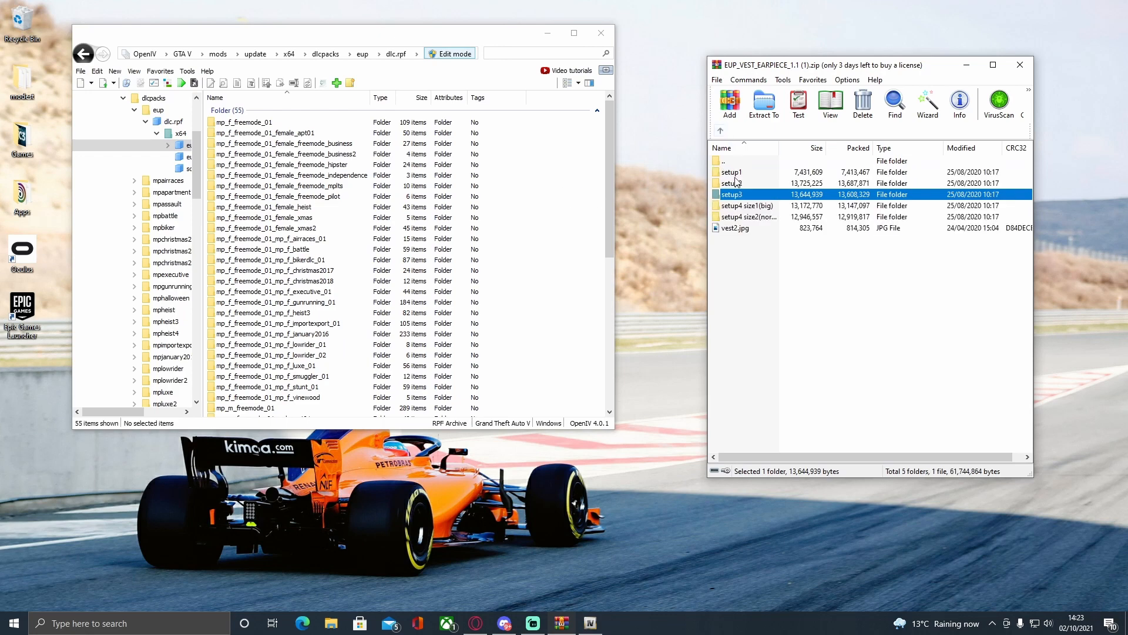
# View the preview image vest3.jpg from the archive's vest3 folder, and close it again.
pyautogui.click(721, 130)
pyautogui.doubleClick(732, 233)
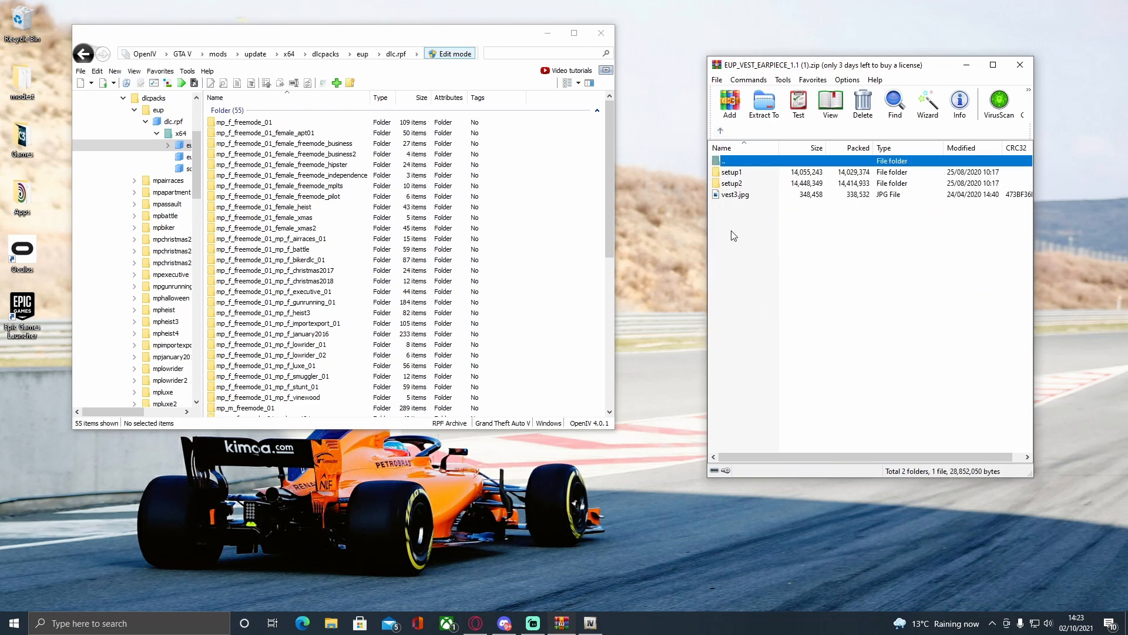
pyautogui.click(745, 215)
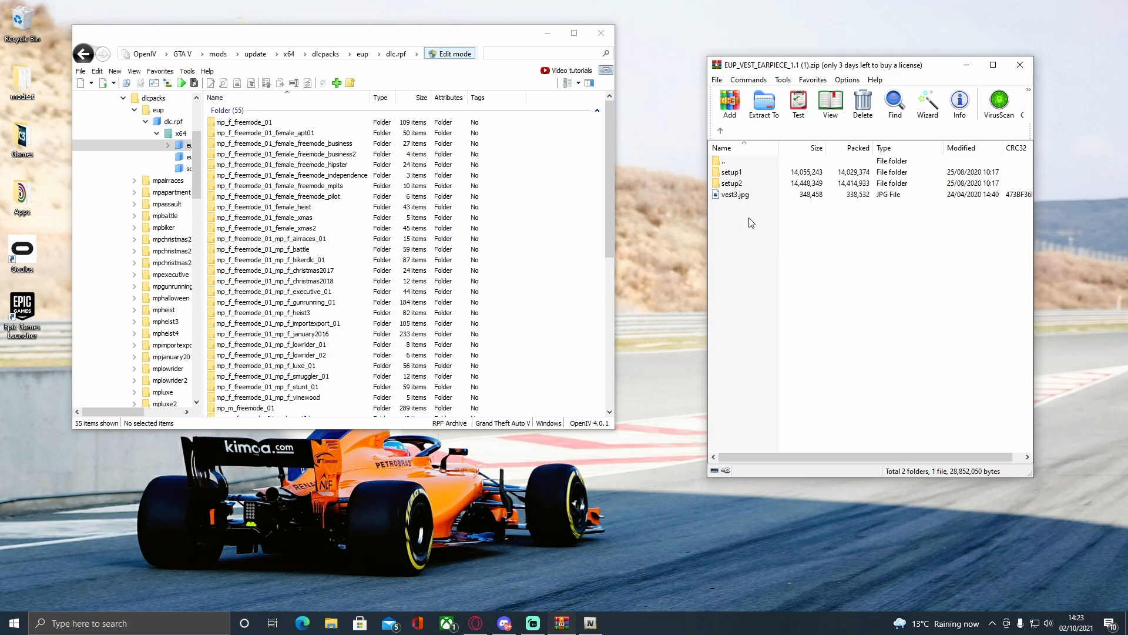
pyautogui.doubleClick(738, 195)
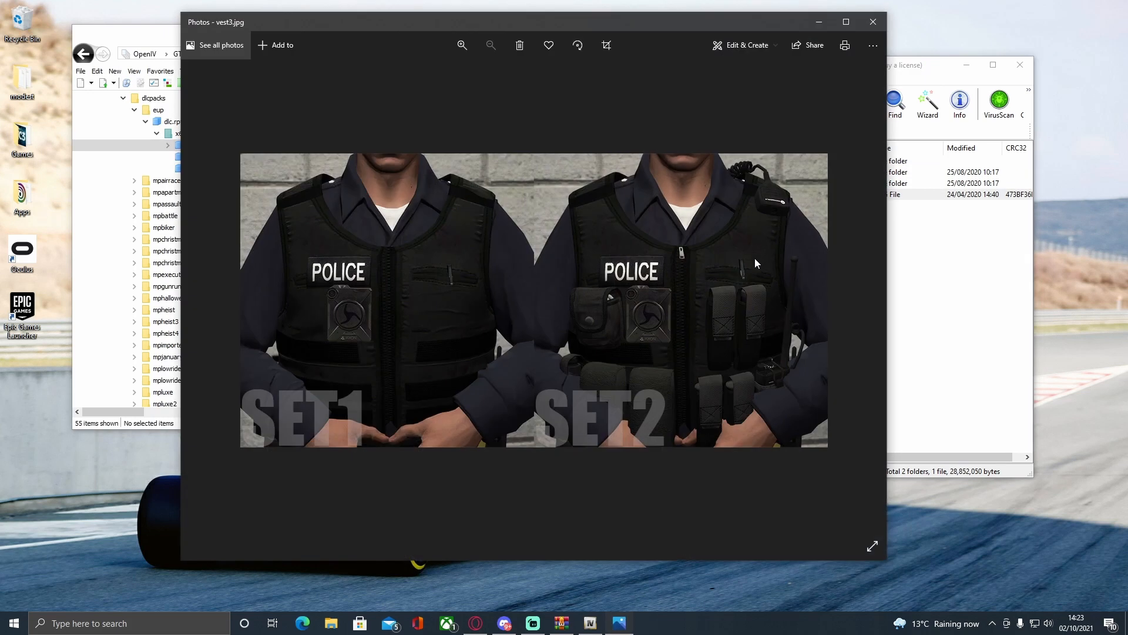
pyautogui.click(875, 28)
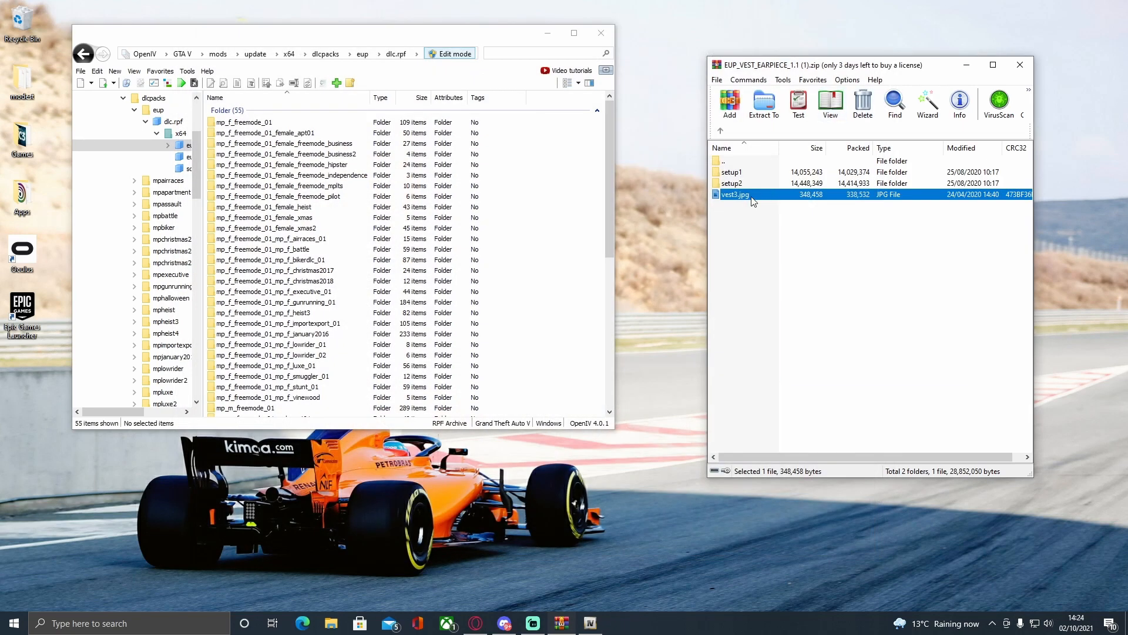
pyautogui.doubleClick(752, 199)
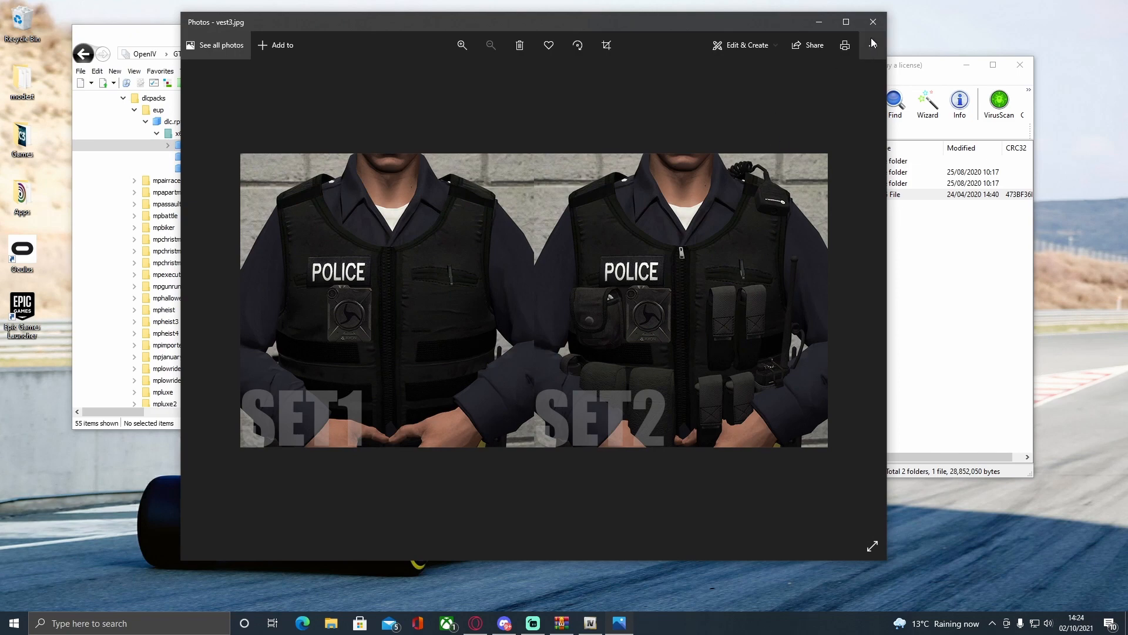
pyautogui.click(874, 22)
# Select the male freemode folder inside vest3's setup2 folder, and return to the archive's list of vests.
pyautogui.doubleClick(734, 183)
pyautogui.click(735, 173)
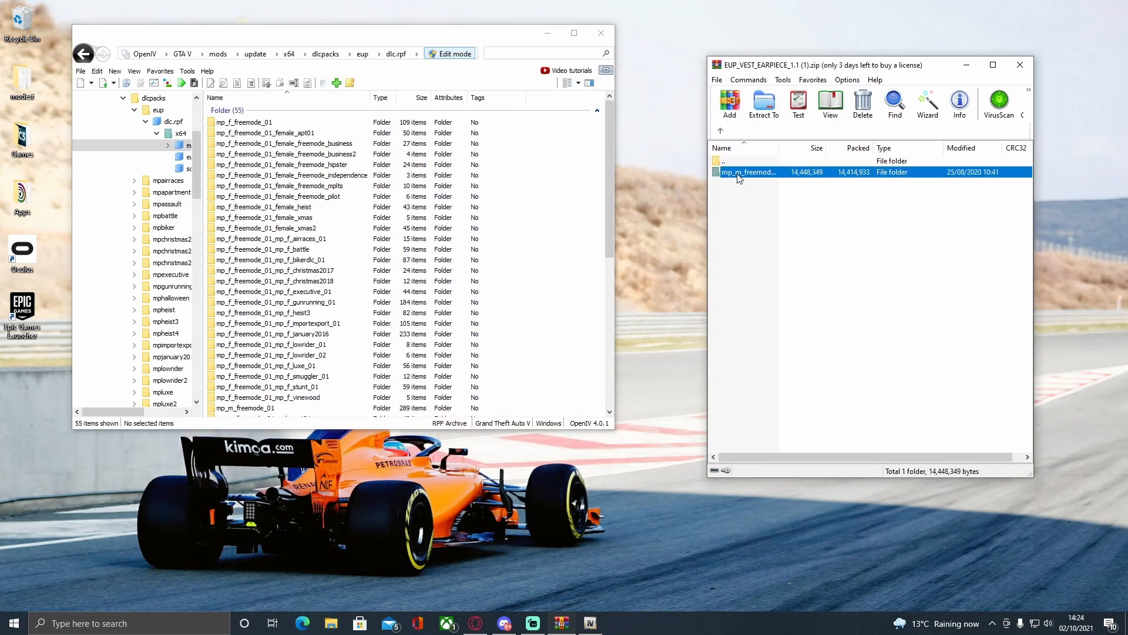
pyautogui.click(721, 130)
pyautogui.click(722, 131)
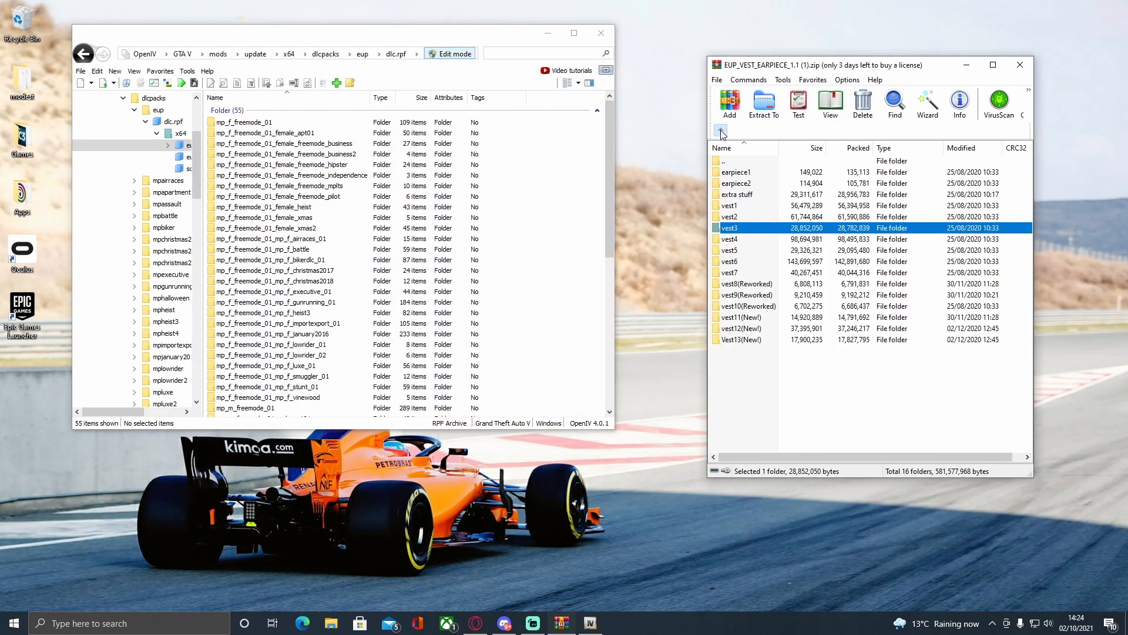
# View the preview image vest4.jpg from the archive's vest4 folder, and close it again.
pyautogui.doubleClick(734, 242)
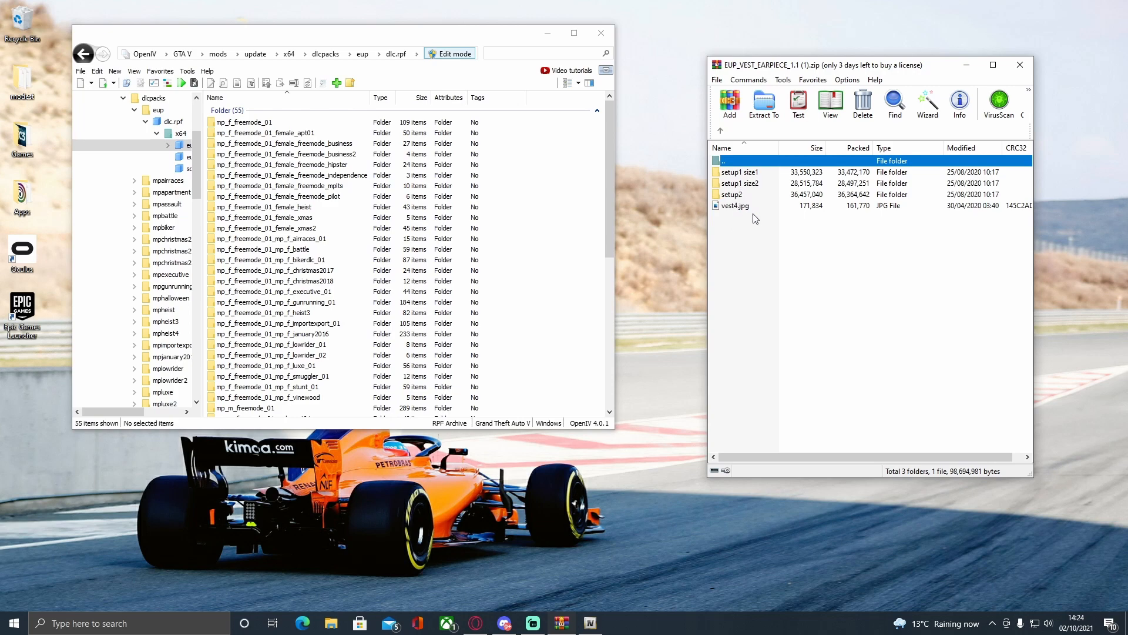
pyautogui.doubleClick(744, 207)
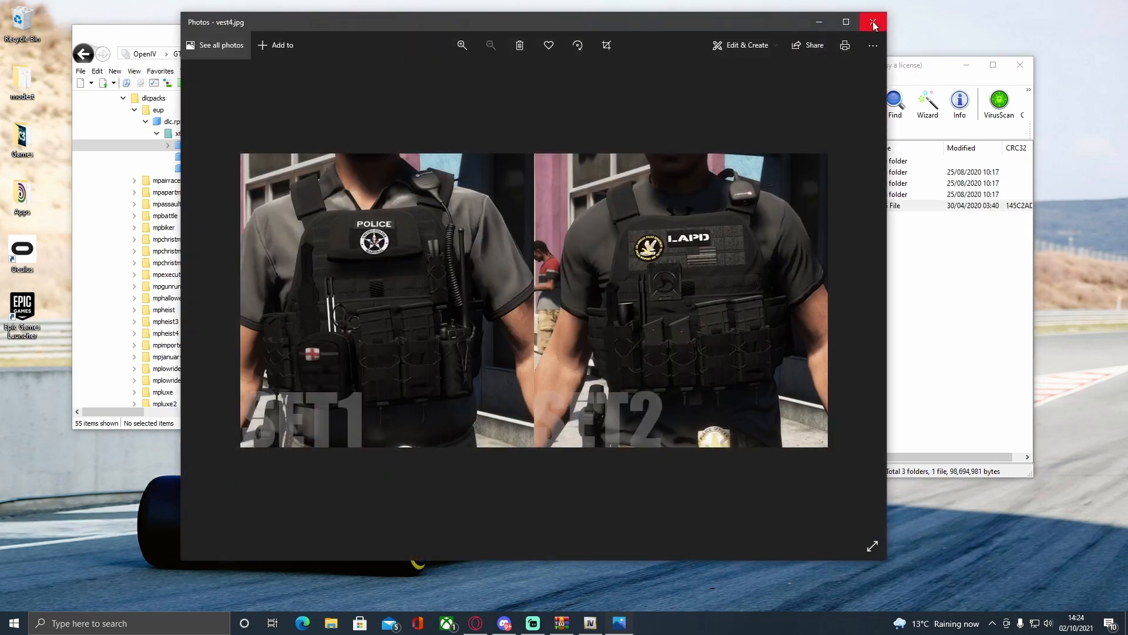
pyautogui.click(874, 22)
# Copy the male freemode folder from vest4's setup2 folder into the open eup_componentpeds.rpf.
pyautogui.click(760, 183)
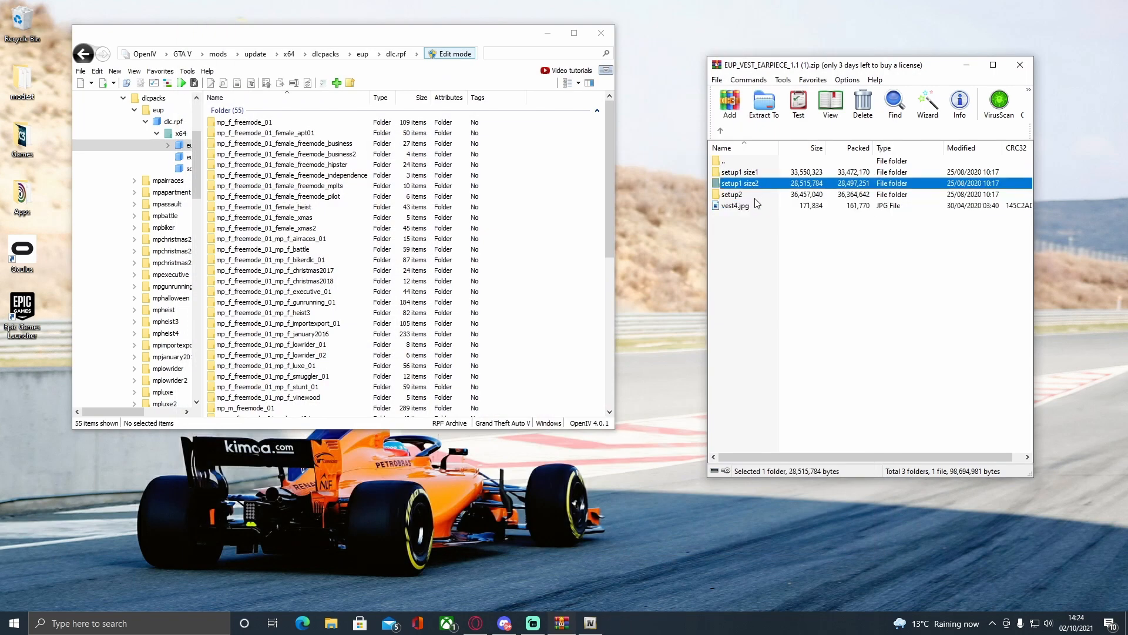
pyautogui.doubleClick(760, 183)
pyautogui.moveTo(750, 175); pyautogui.dragTo(575, 200)
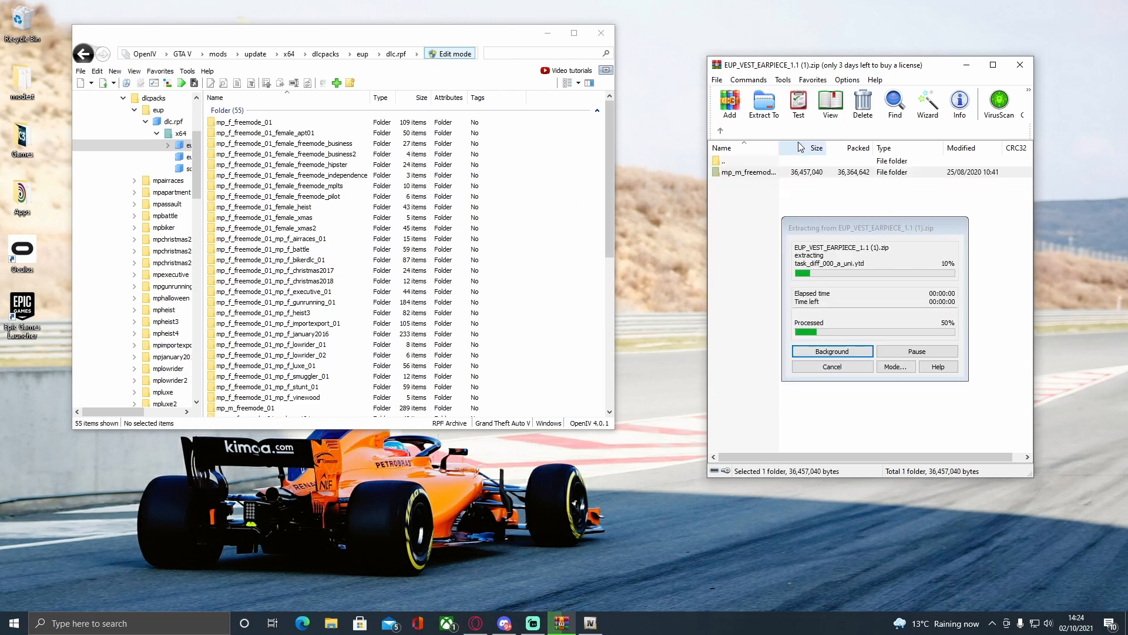
# Open the setup1 size1 folder inside the archive's vest5 folder to check the name of its male freemode folder.
pyautogui.click(720, 130)
pyautogui.click(720, 131)
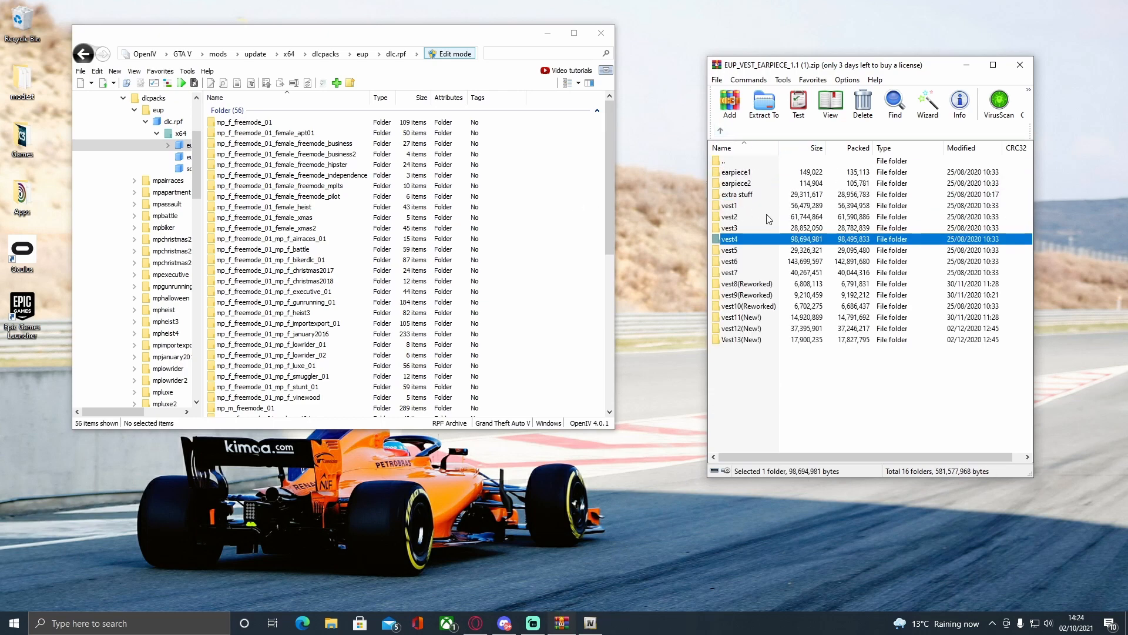
pyautogui.doubleClick(728, 252)
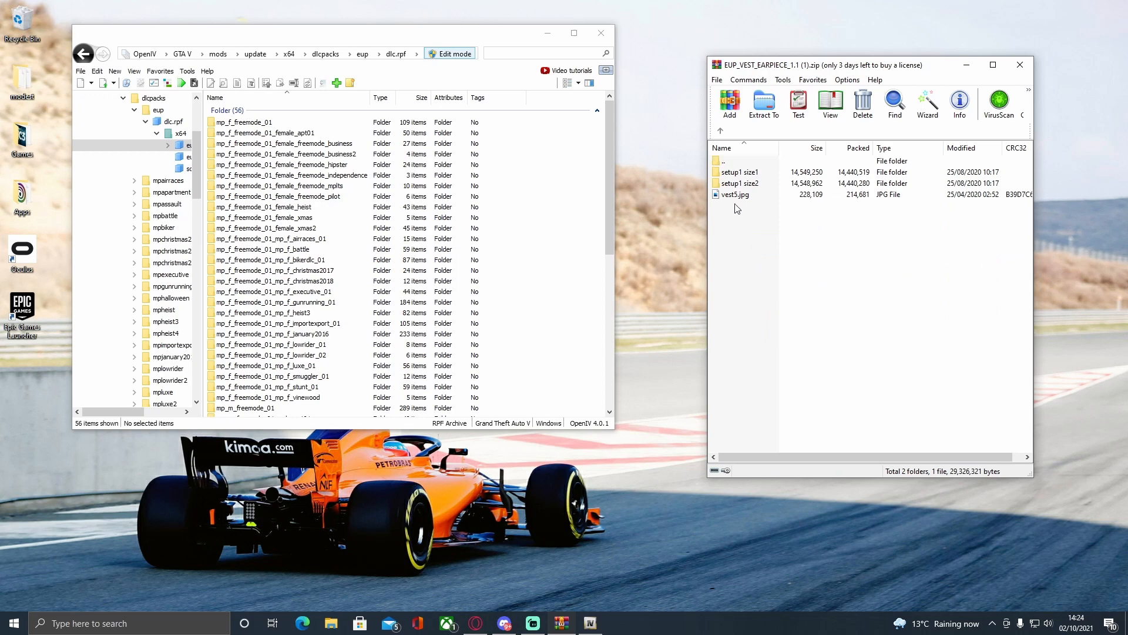
pyautogui.doubleClick(737, 176)
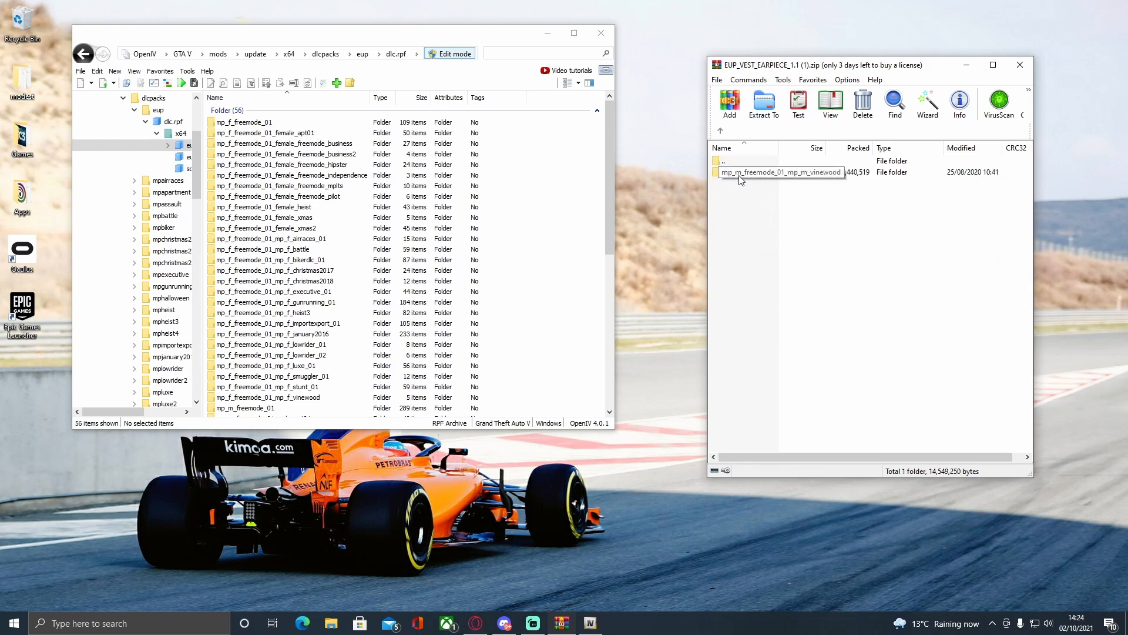
# Examine the folders inside eup_componentpeds_p.rpf in OpenIV, and return to the x64 folder of dlc.rpf.
pyautogui.click(84, 54)
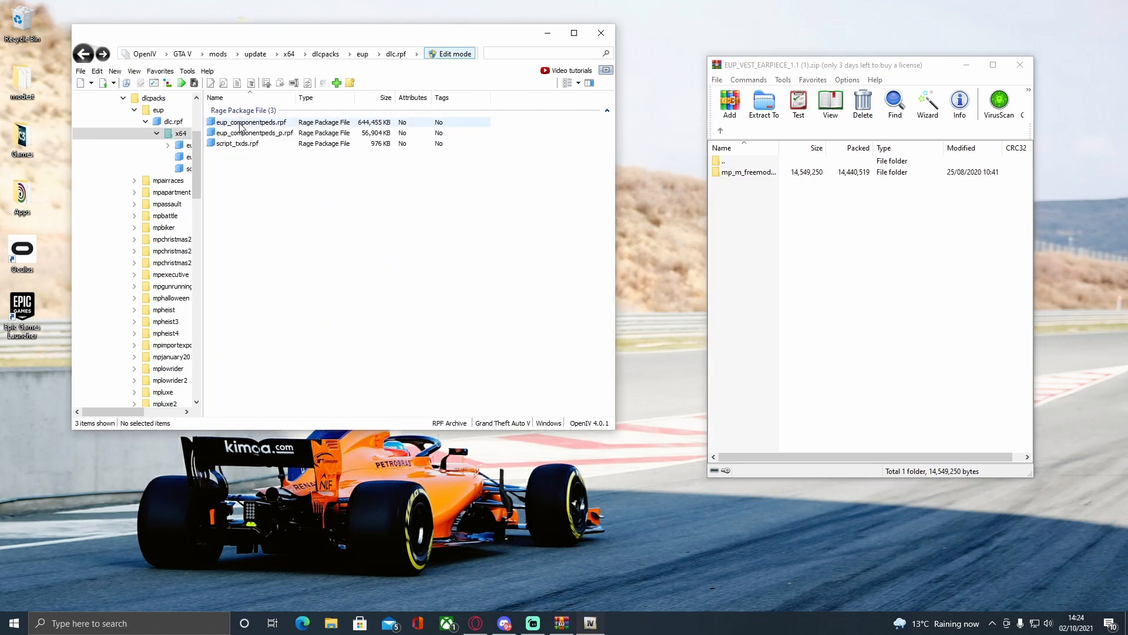
pyautogui.click(739, 181)
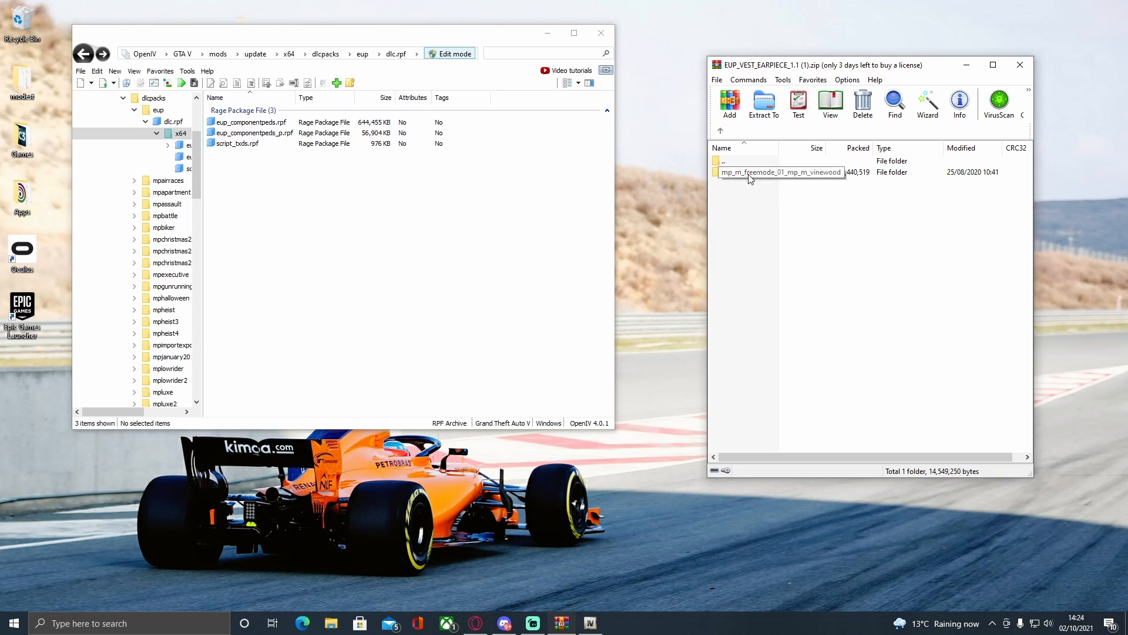
pyautogui.doubleClick(275, 135)
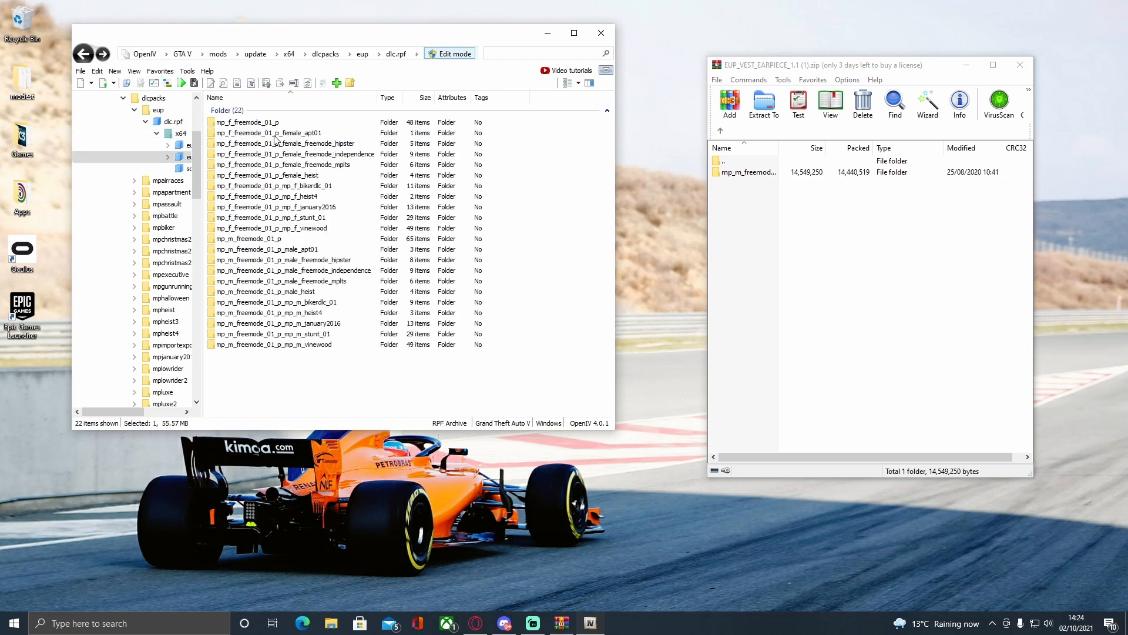
pyautogui.click(83, 54)
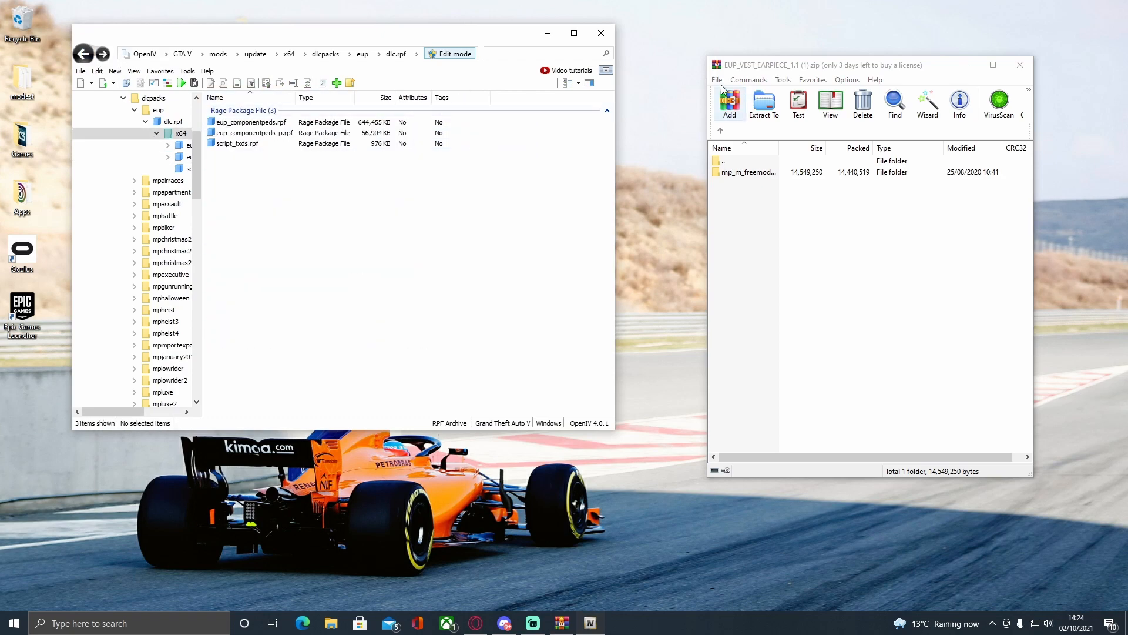
# View the preview image vest5.jpg from the archive's vest5 folder, and close it again.
pyautogui.click(721, 131)
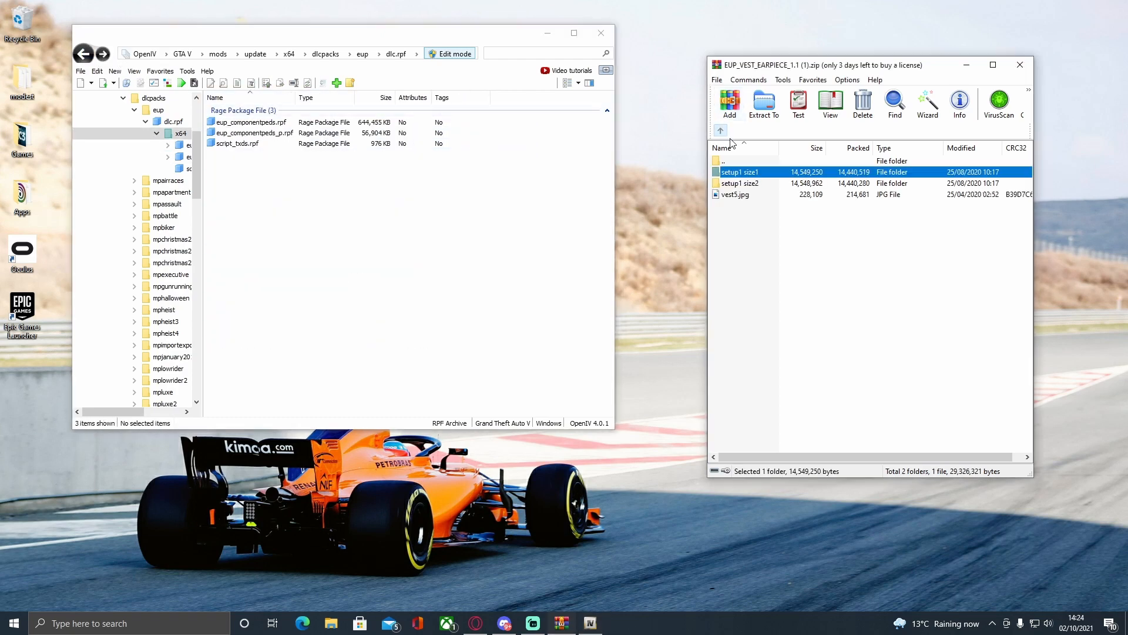
pyautogui.doubleClick(735, 194)
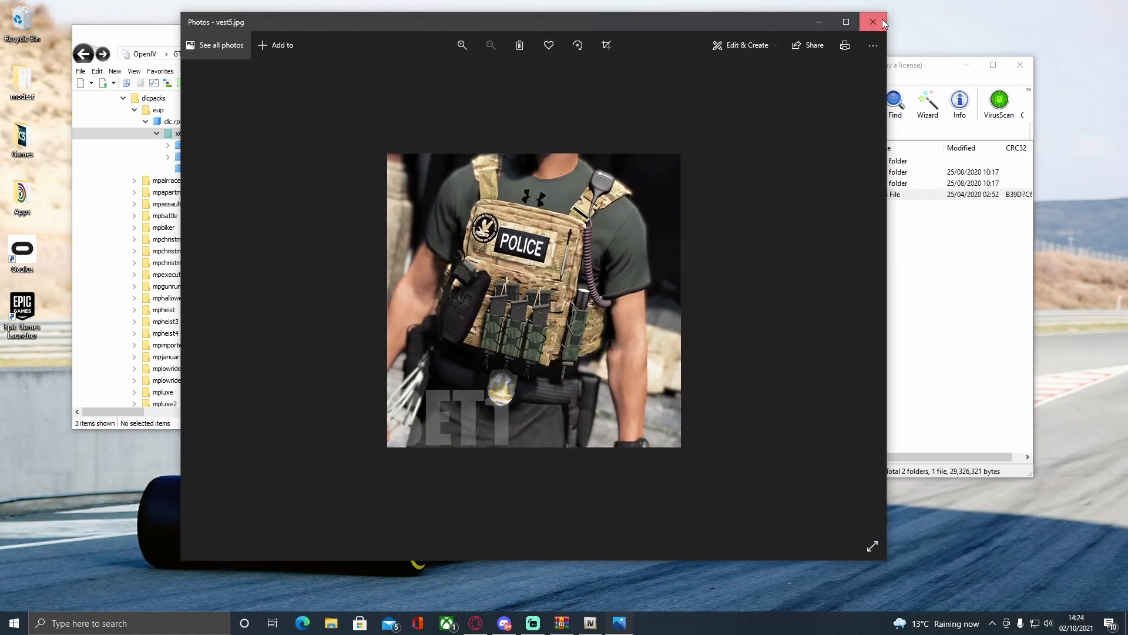
pyautogui.click(883, 22)
# Copy mp_m_freemode_01_mp_m_vinewood from vest5's setup1 size1 folder into the x64 folder of dlc.rpf.
pyautogui.doubleClick(771, 174)
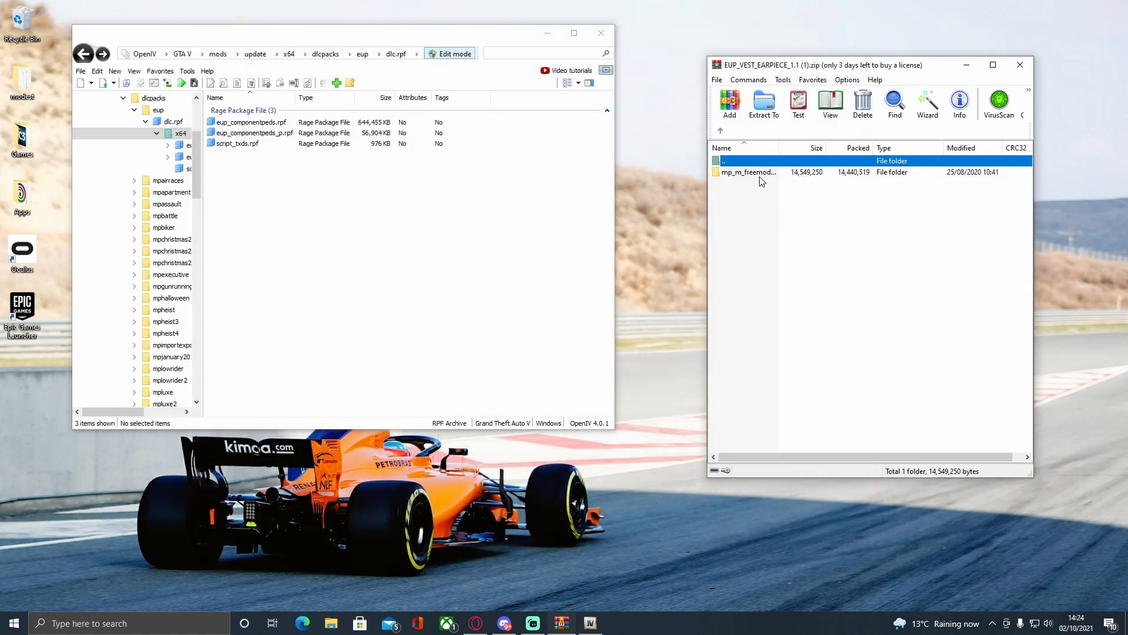
pyautogui.moveTo(761, 175); pyautogui.dragTo(466, 264)
pyautogui.click(722, 132)
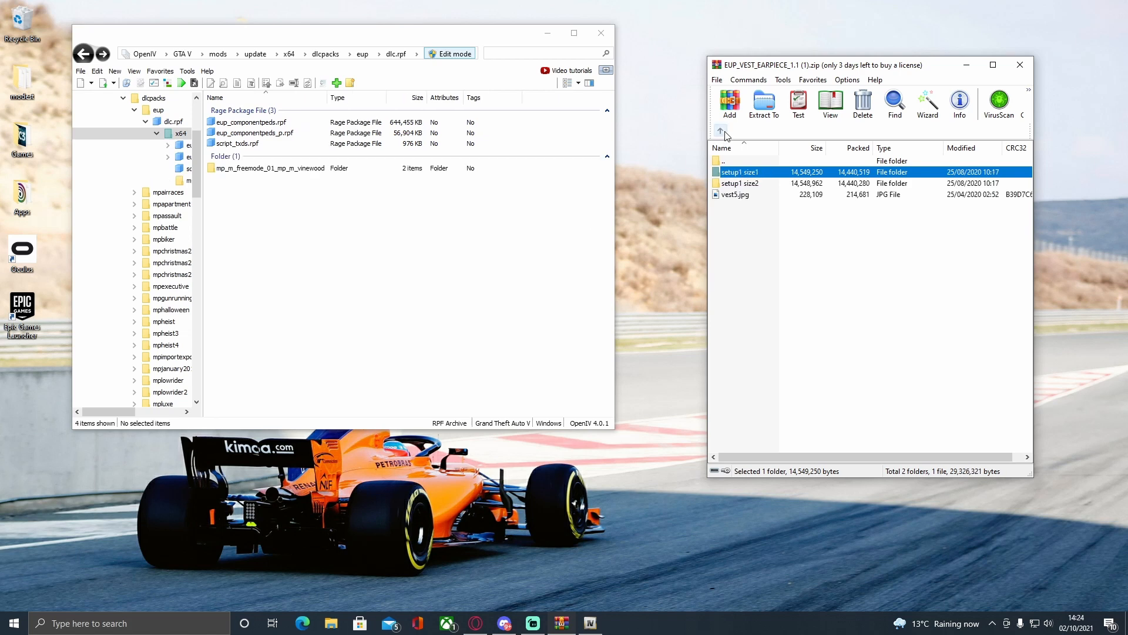
# Delete the misplaced mp_m_freemode_01_mp_m_vinewood folder from the x64 folder of dlc.rpf.
pyautogui.click(286, 169)
pyautogui.rightClick(286, 168)
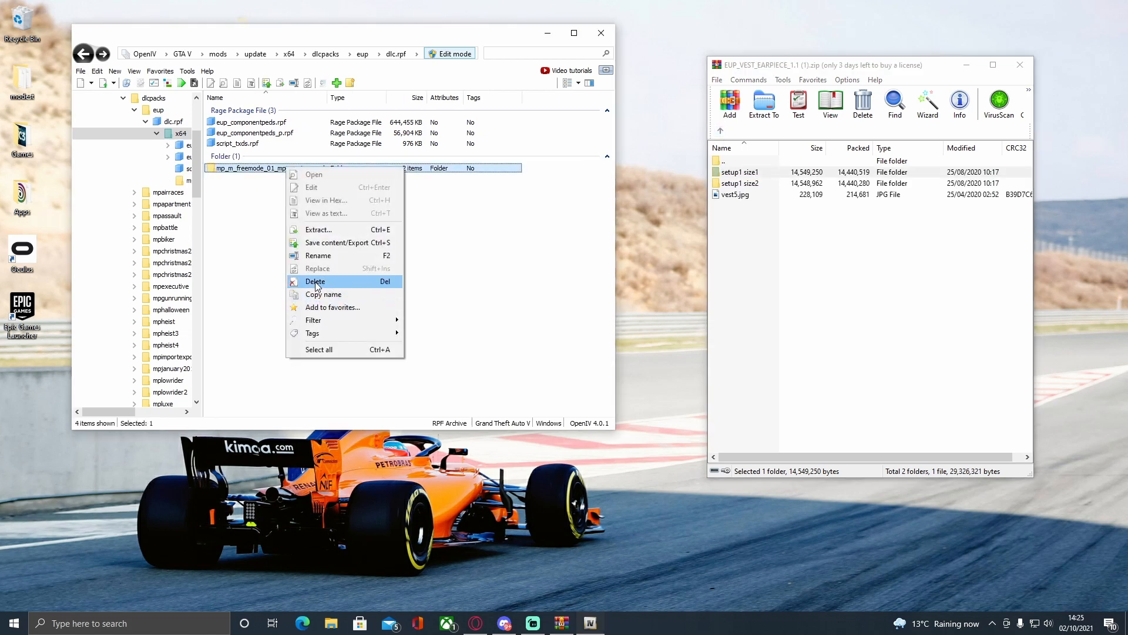
pyautogui.click(315, 282)
pyautogui.click(595, 349)
# Open eup_componentpeds.rpf and copy the male freemode folder from vest5's setup1 size2 folder into it.
pyautogui.doubleClick(252, 122)
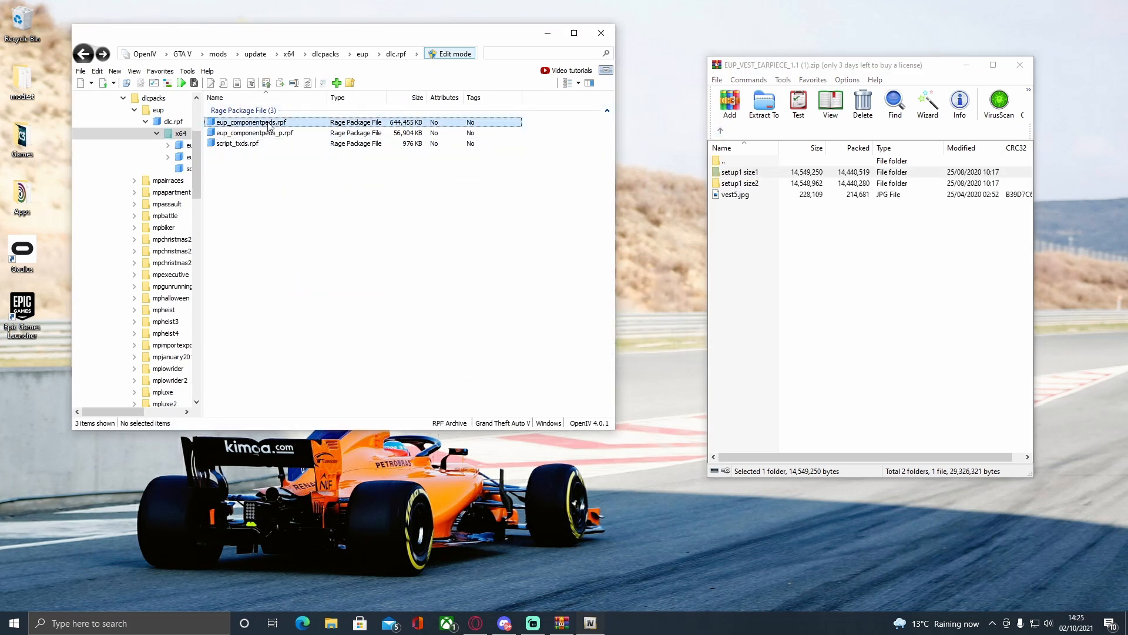
pyautogui.click(794, 272)
pyautogui.doubleClick(753, 172)
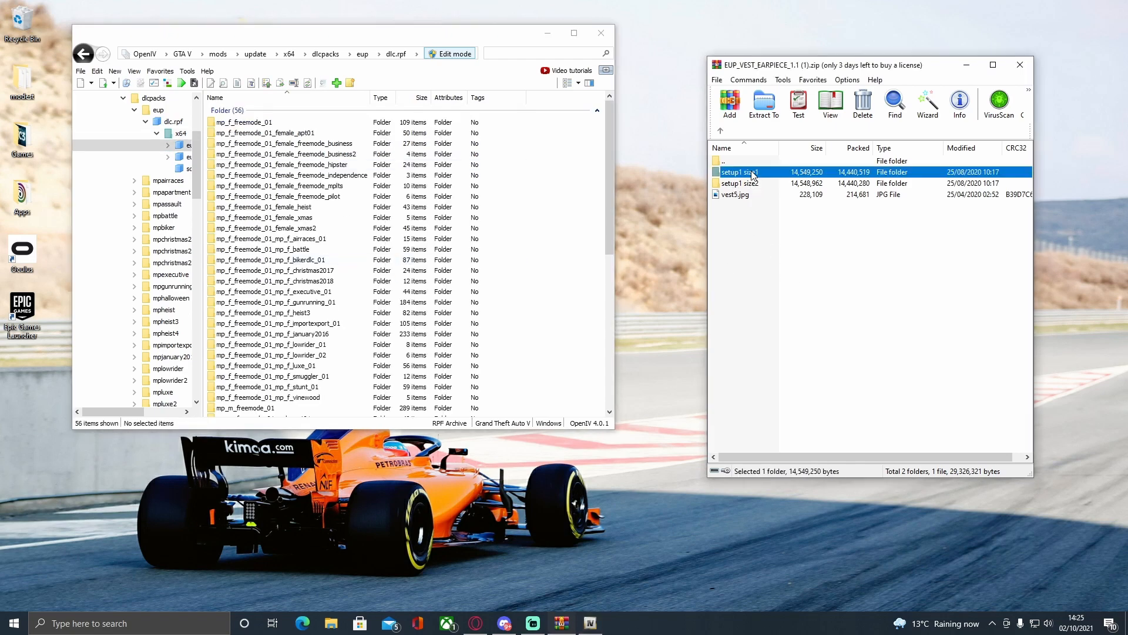
pyautogui.click(721, 131)
pyautogui.doubleClick(763, 183)
pyautogui.click(772, 220)
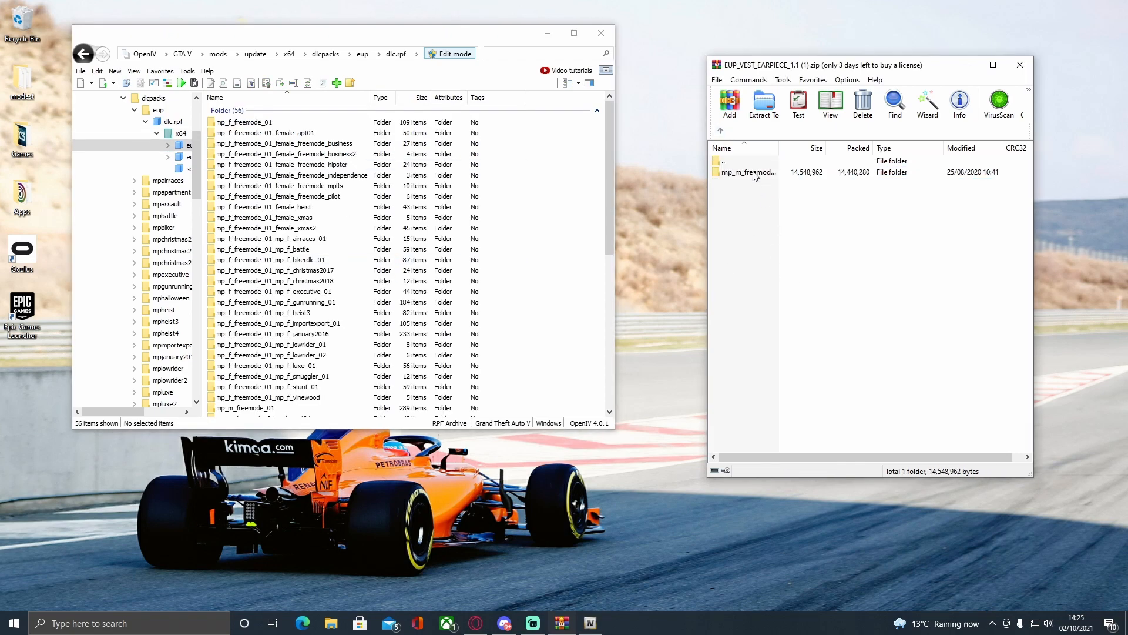
pyautogui.moveTo(754, 174); pyautogui.dragTo(553, 191)
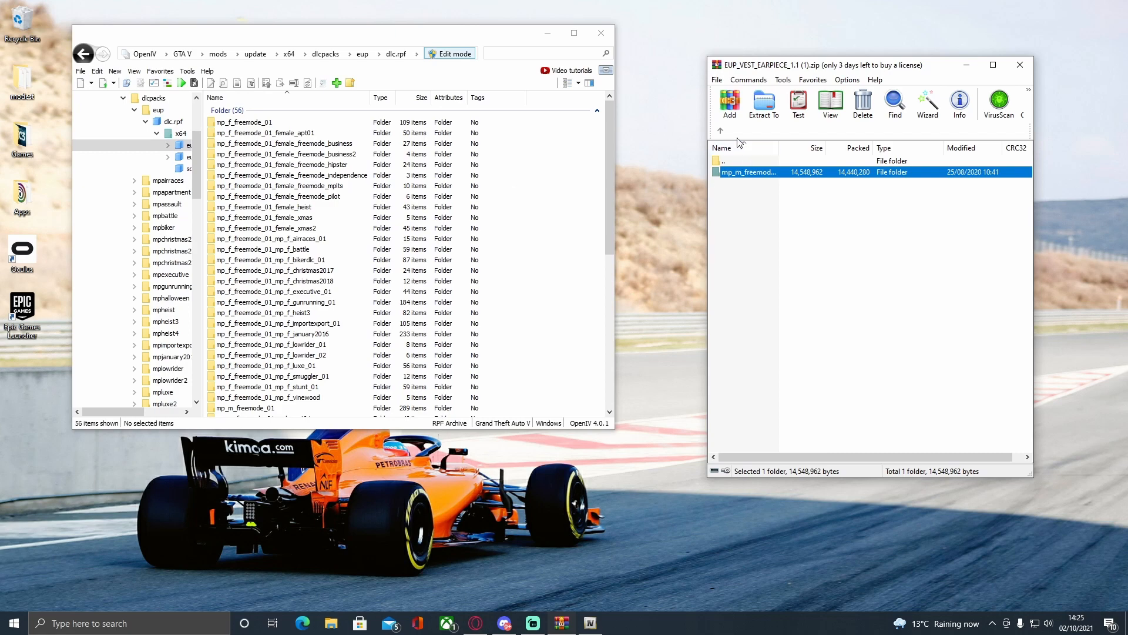
# View the preview image vest6.jpg from the archive's vest6 folder.
pyautogui.click(721, 130)
pyautogui.click(721, 130)
pyautogui.doubleClick(728, 262)
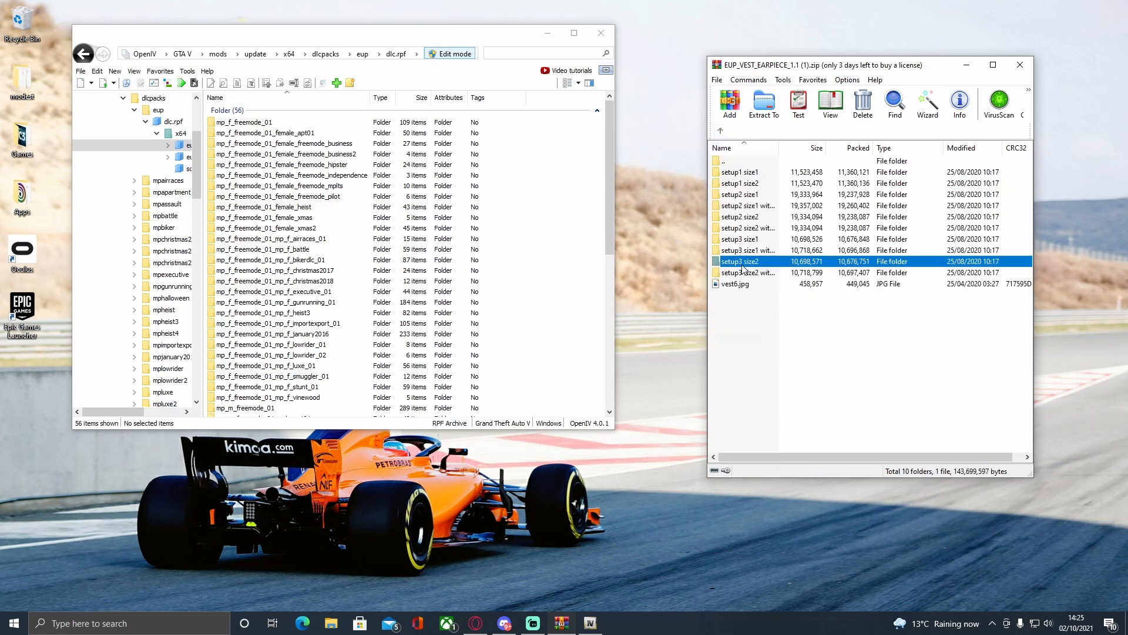
pyautogui.doubleClick(742, 284)
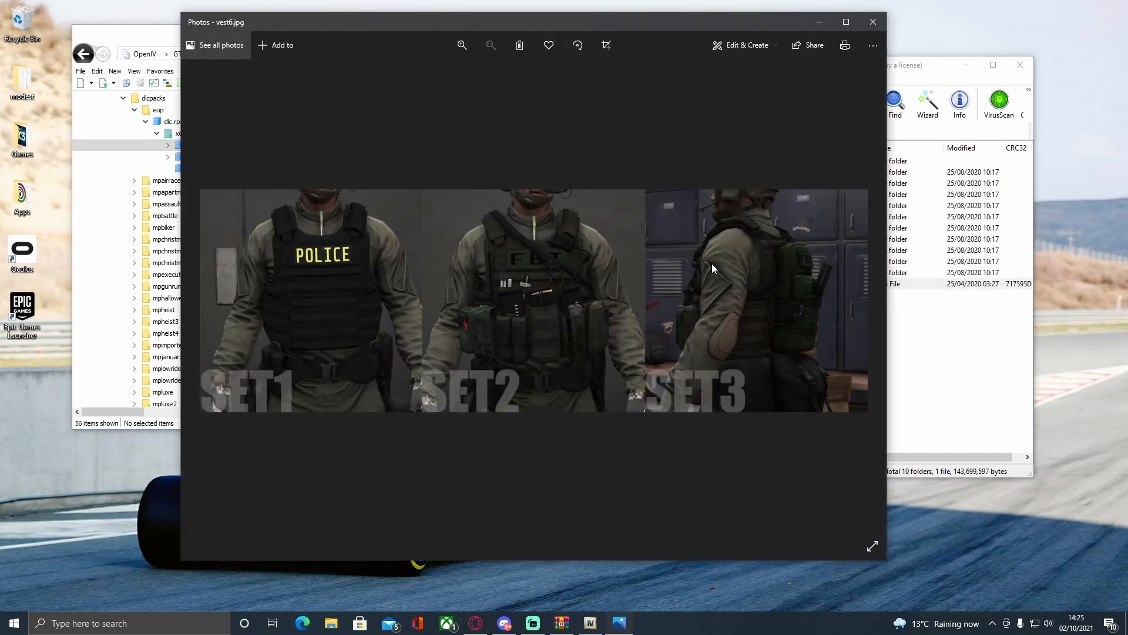
# Close the vest6 preview and copy the male freemode folder from vest6's setup1 size1 folder into eup_componentpeds.rpf.
pyautogui.click(873, 22)
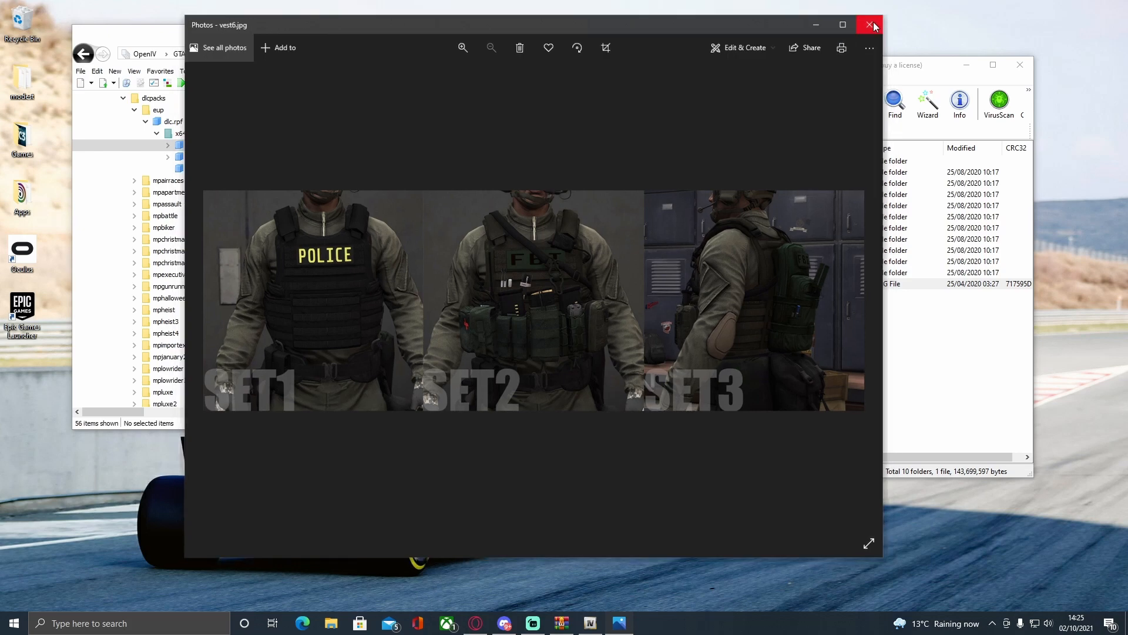
pyautogui.doubleClick(741, 173)
pyautogui.moveTo(747, 173); pyautogui.dragTo(577, 194)
pyautogui.click(727, 129)
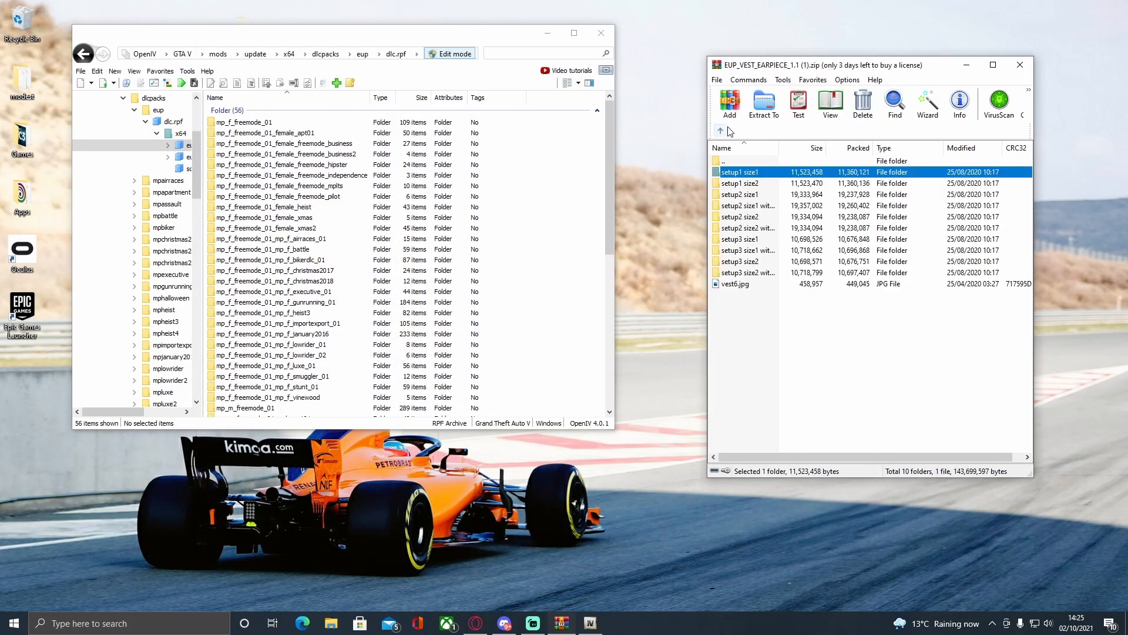
pyautogui.click(727, 131)
# View the preview image vest7.jpg from the archive's vest7 folder.
pyautogui.doubleClick(728, 276)
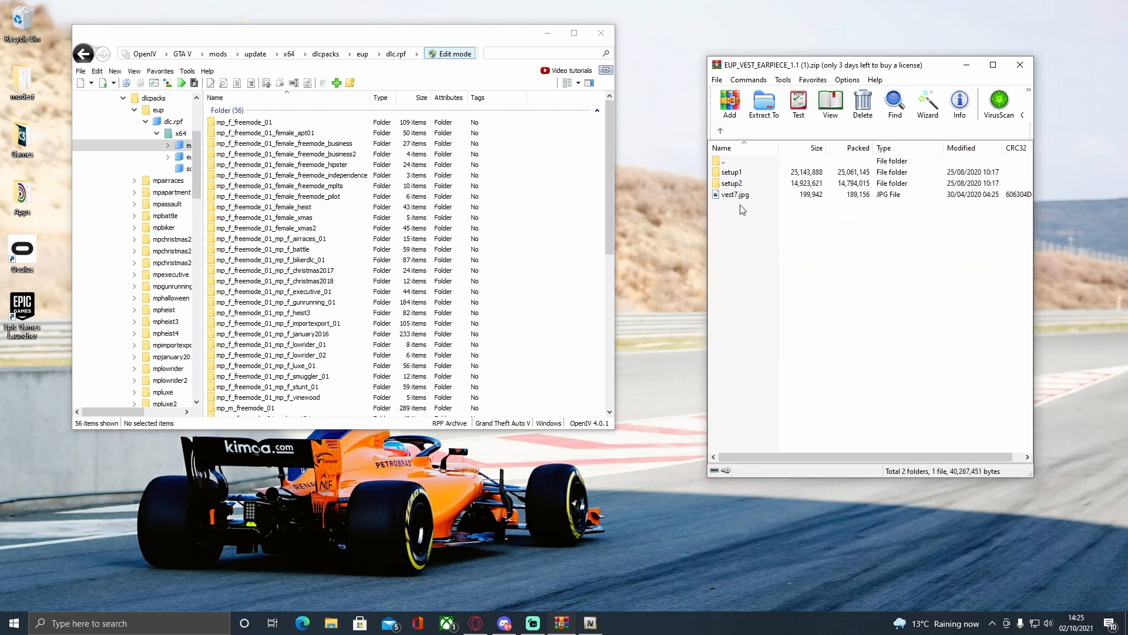
pyautogui.doubleClick(744, 197)
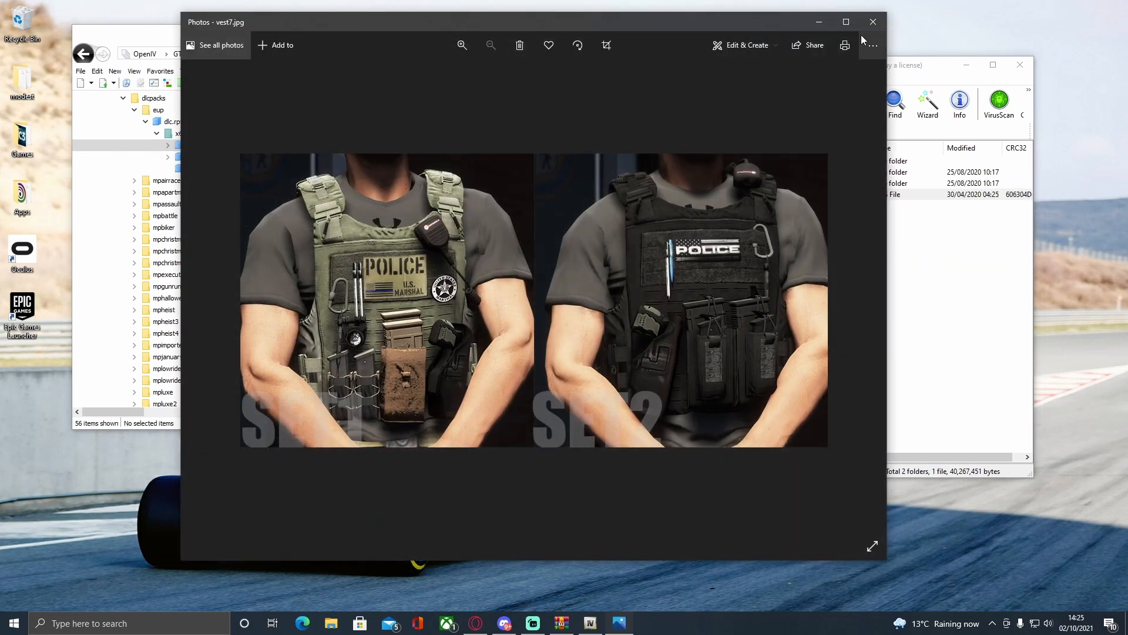
pyautogui.click(873, 21)
# Copy the male freemode folder from vest7's setup2 folder into eup_componentpeds.rpf.
pyautogui.doubleClick(757, 185)
pyautogui.moveTo(745, 173); pyautogui.dragTo(561, 190)
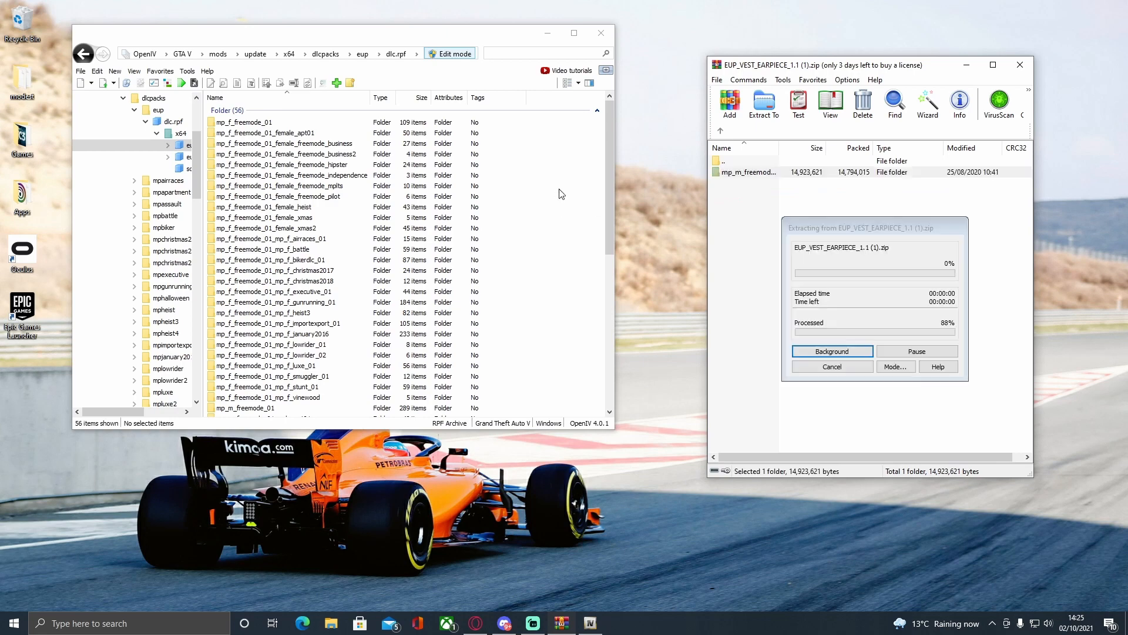
pyautogui.click(722, 135)
pyautogui.click(721, 135)
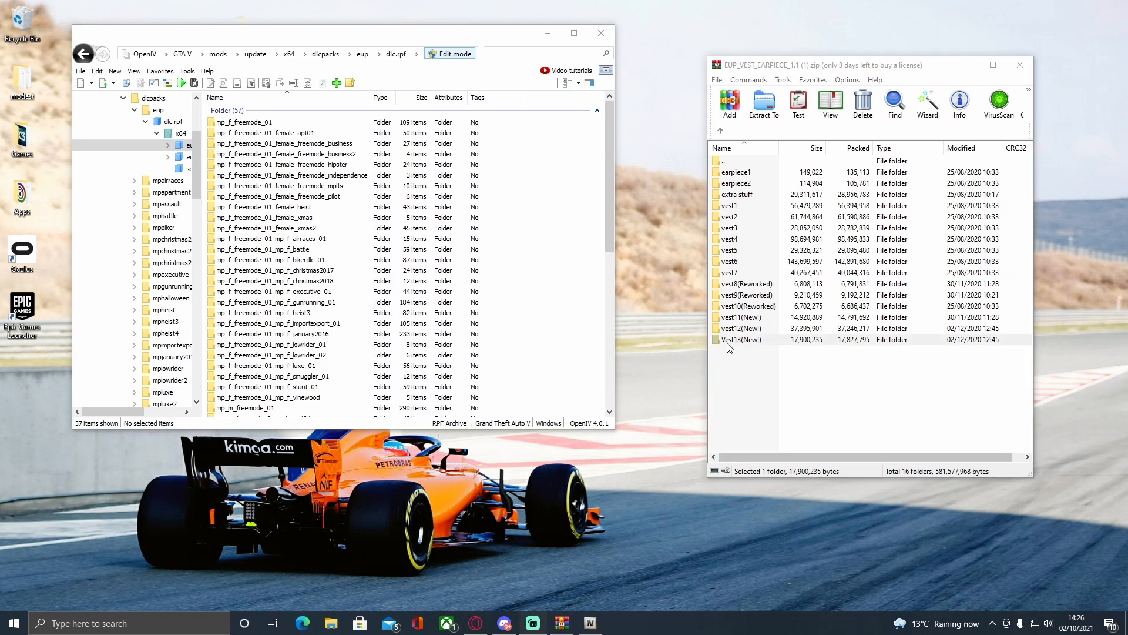
# Copy the male freemode folders from the archive's earpiece1 and earpiece2 folders into eup_componentpeds.rpf.
pyautogui.doubleClick(743, 173)
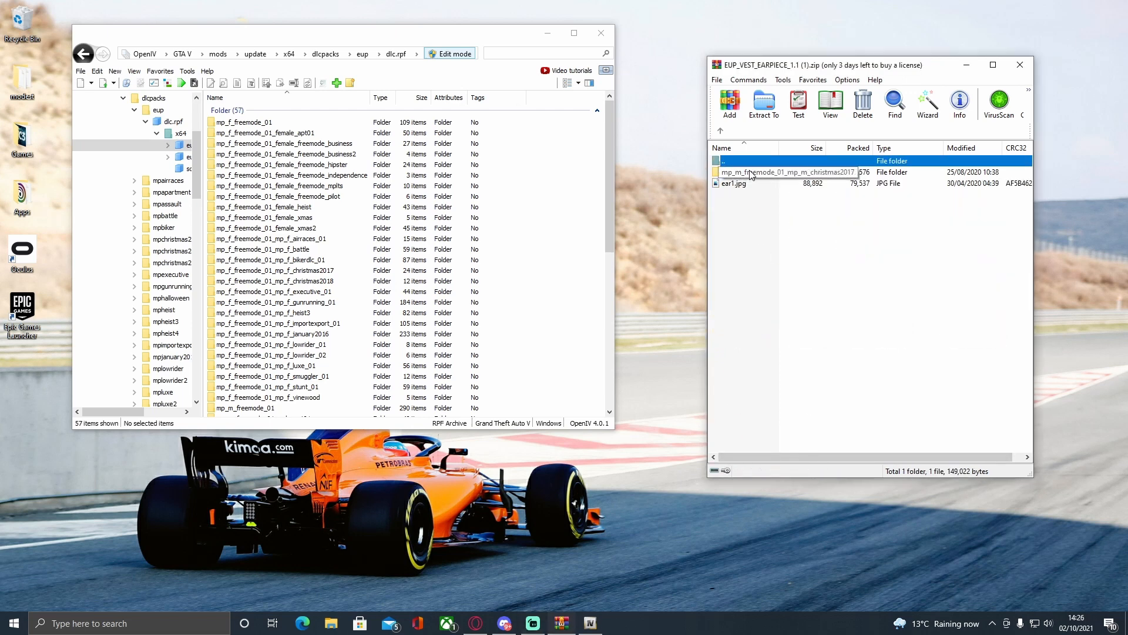
pyautogui.moveTo(757, 175); pyautogui.dragTo(561, 202)
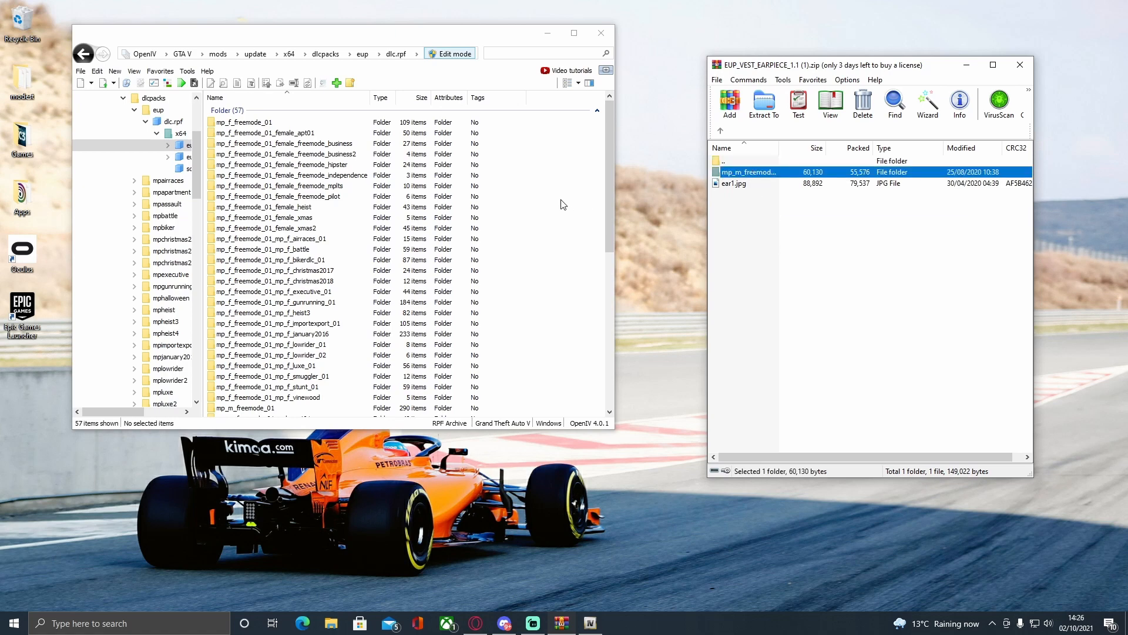
pyautogui.click(721, 131)
pyautogui.doubleClick(757, 183)
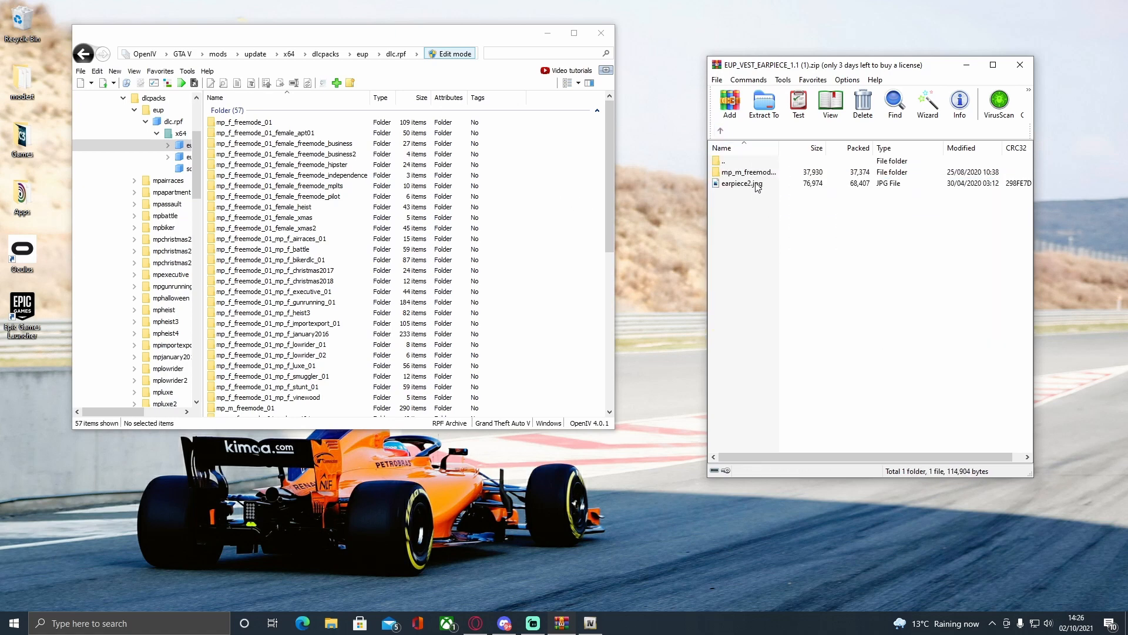
pyautogui.click(754, 175)
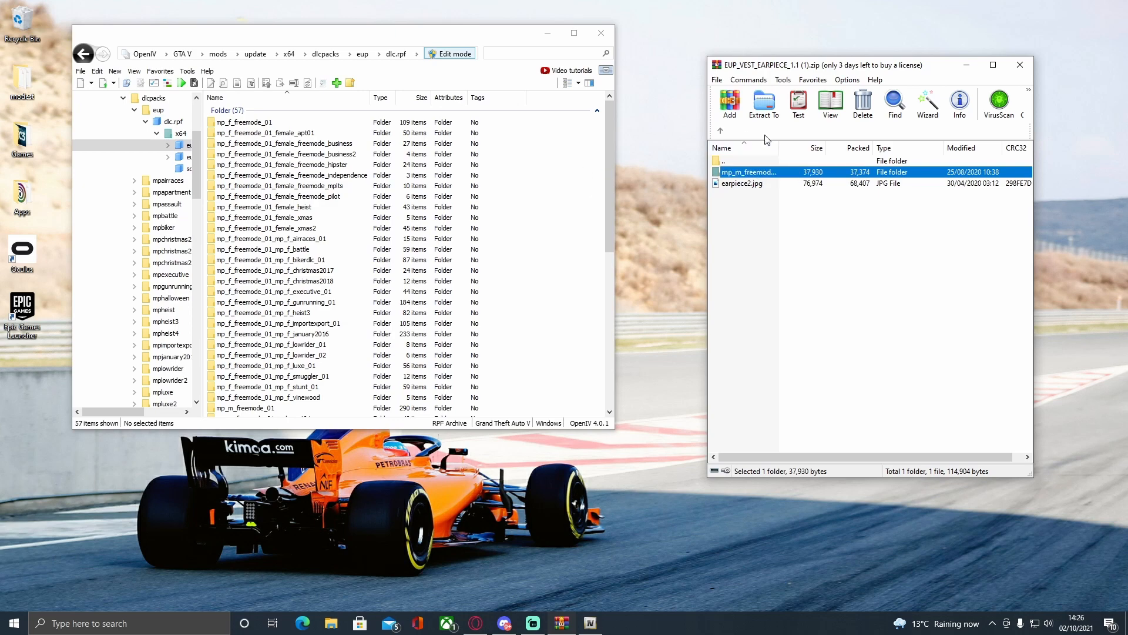
pyautogui.click(721, 131)
# Copy the male freemode folders from the Belt and Headset1 folders of extra stuff into eup_componentpeds.rpf.
pyautogui.doubleClick(736, 194)
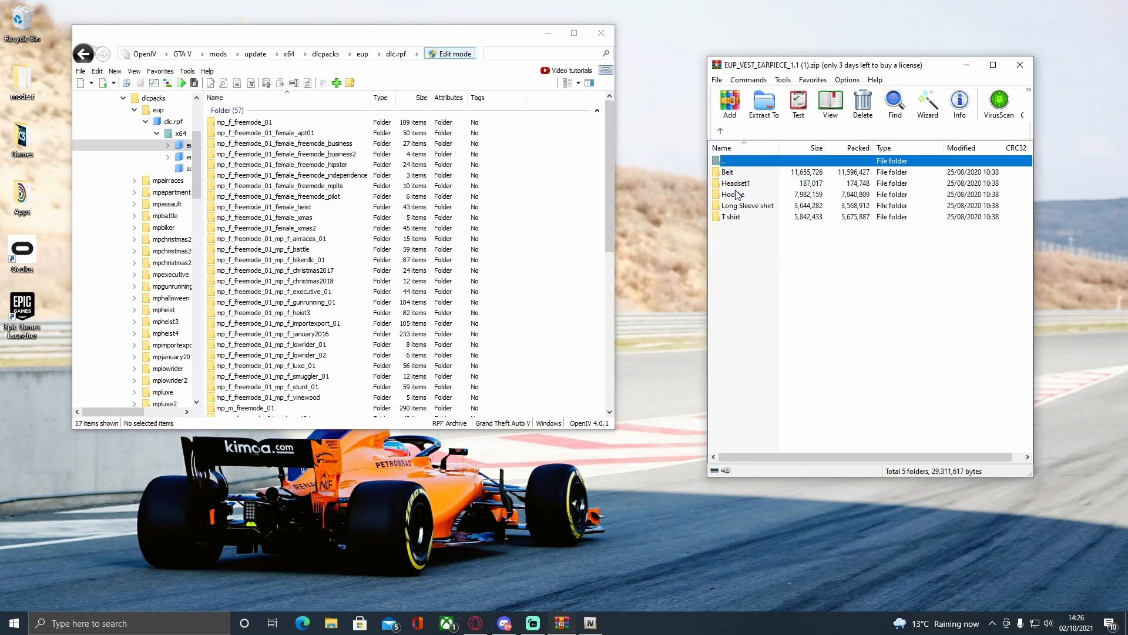
pyautogui.doubleClick(758, 172)
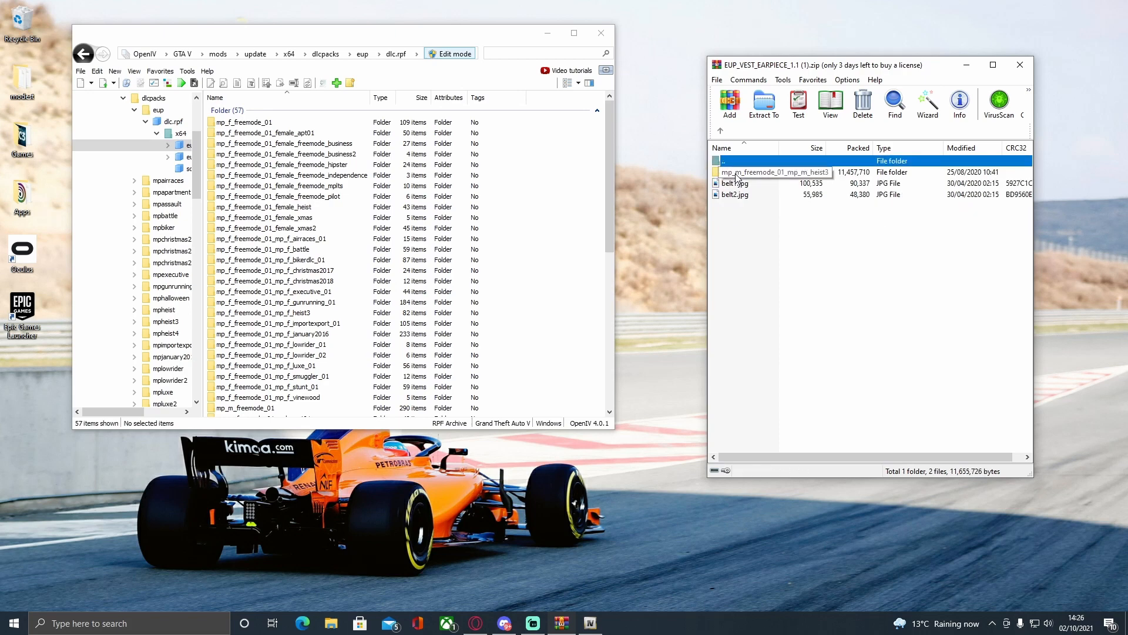
pyautogui.press('Down')
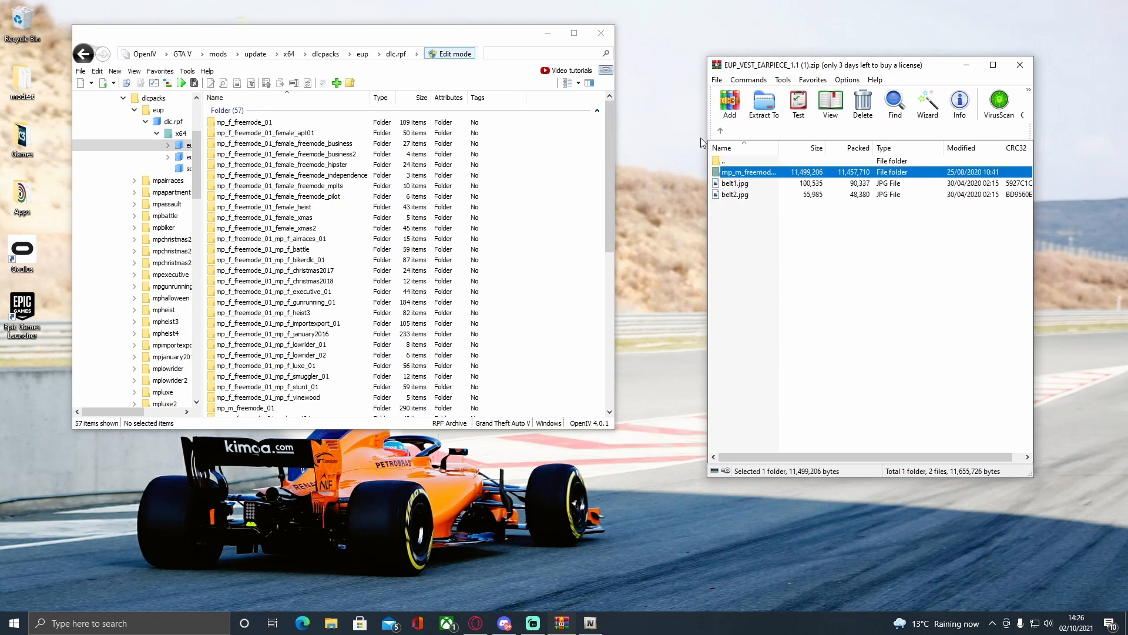
pyautogui.click(722, 132)
pyautogui.doubleClick(738, 183)
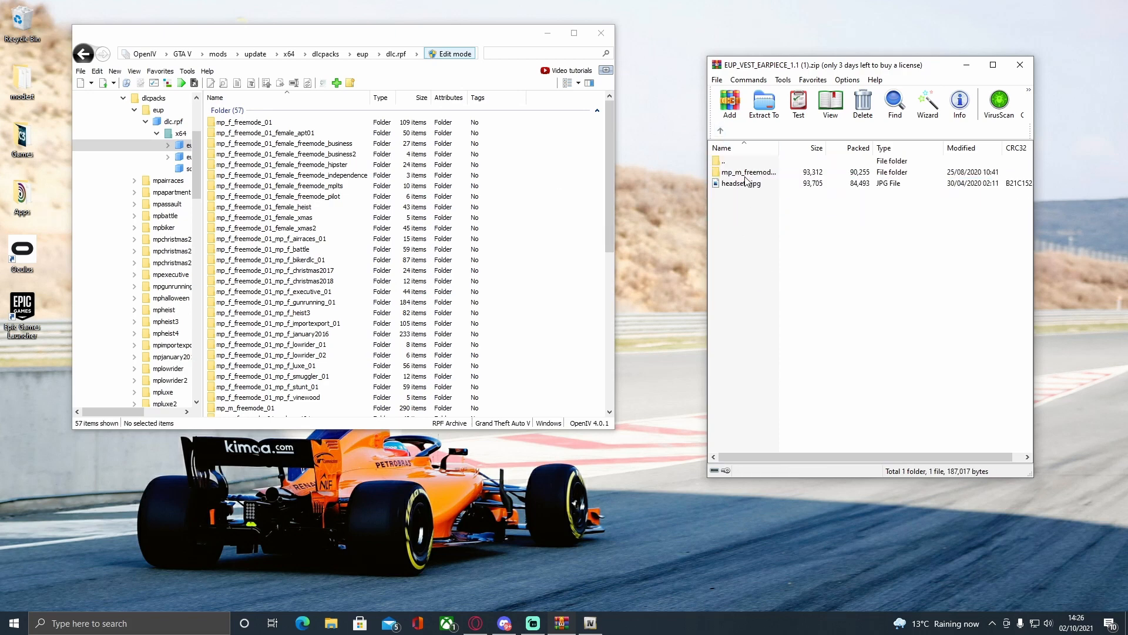
pyautogui.click(745, 175)
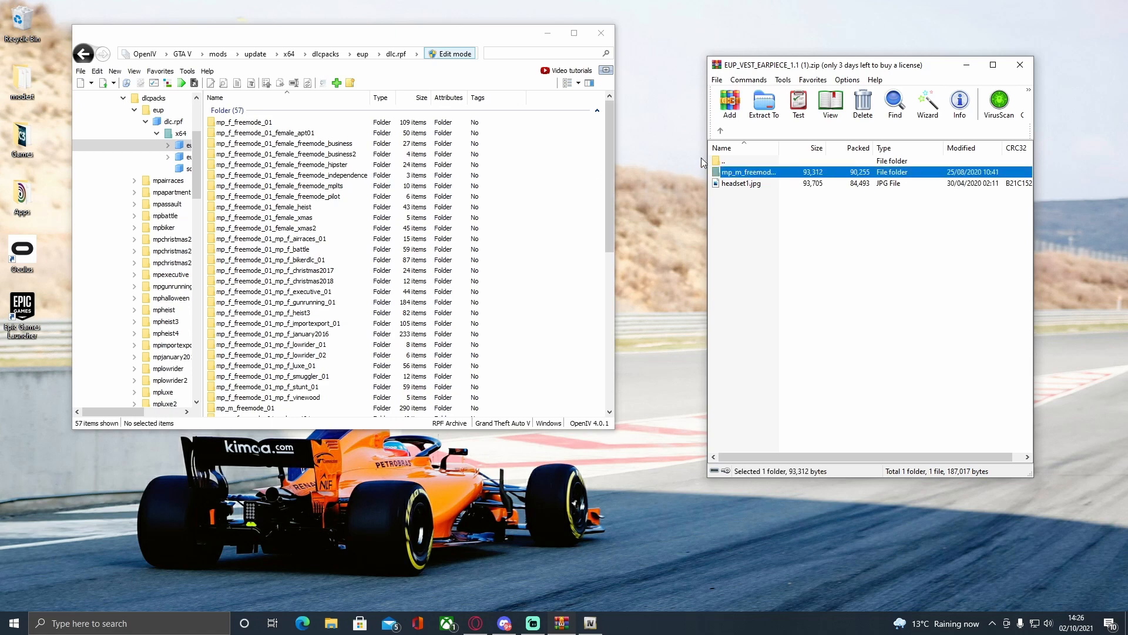
pyautogui.click(720, 131)
# Copy the male freemode folders from extra stuff's Hoodie, Long Sleeve shirt and T shirt folders into eup_componentpeds.rpf.
pyautogui.doubleClick(727, 194)
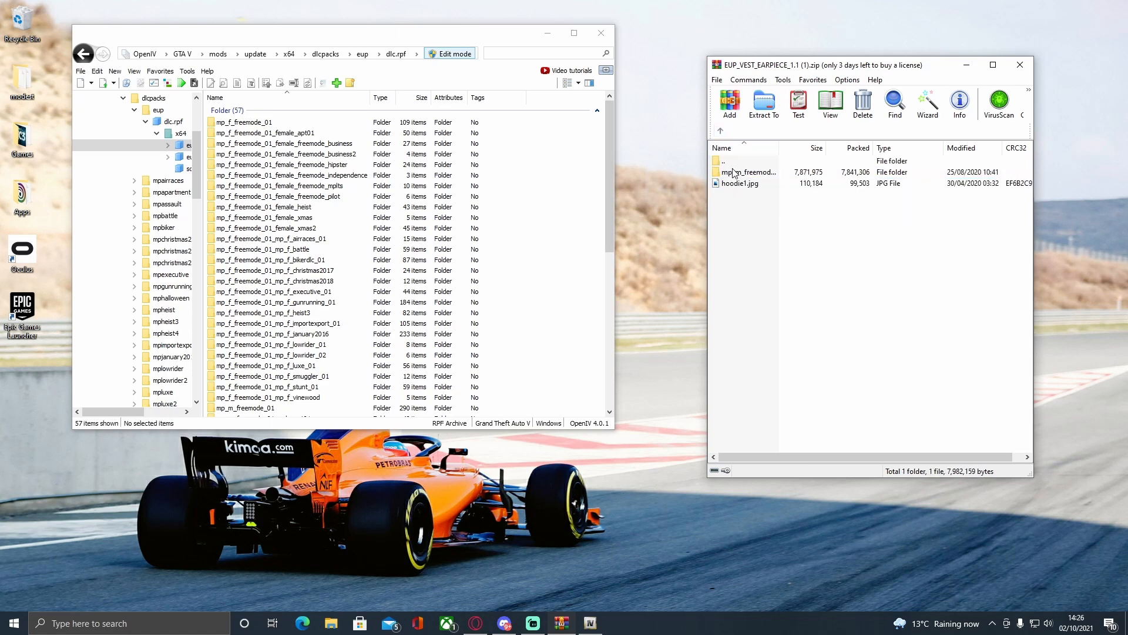
pyautogui.moveTo(729, 173); pyautogui.dragTo(574, 173)
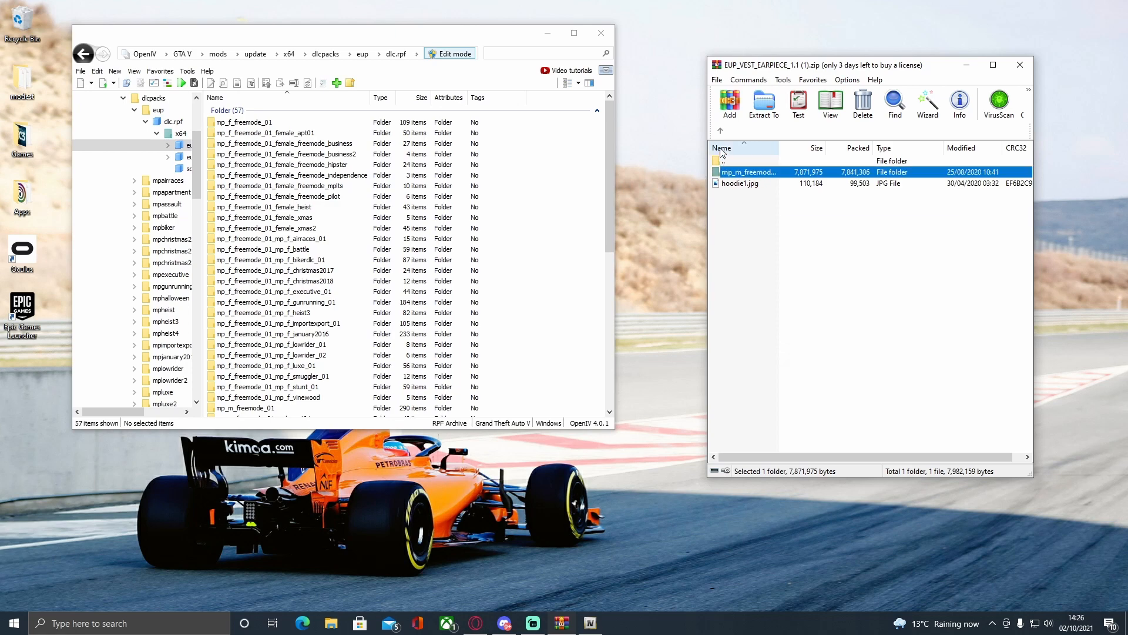
pyautogui.click(720, 131)
pyautogui.doubleClick(745, 210)
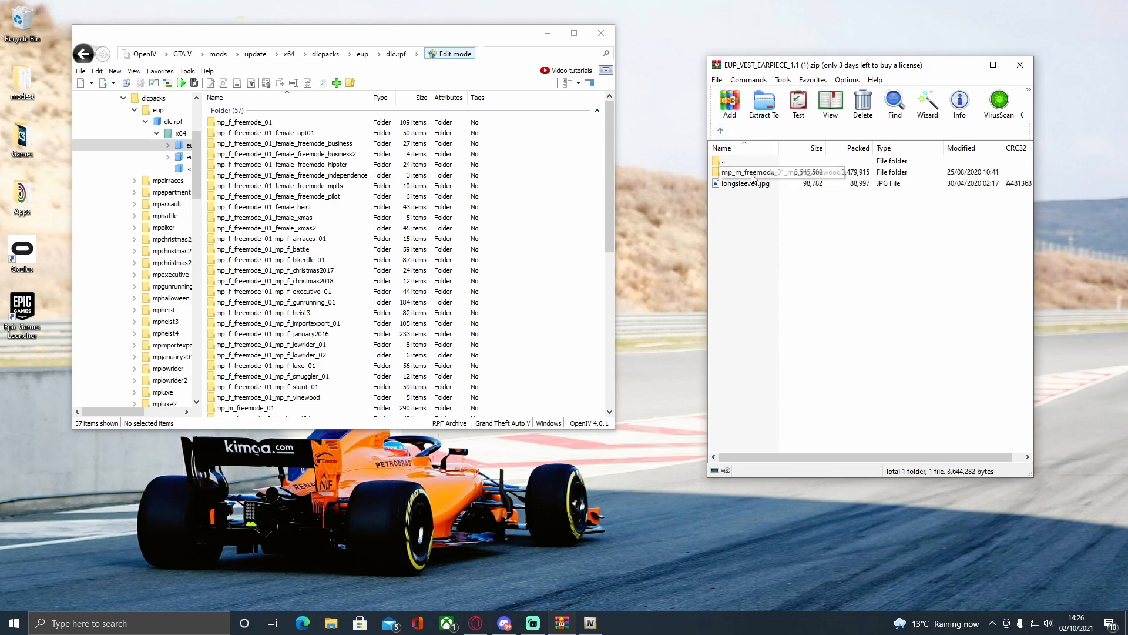
pyautogui.moveTo(729, 172); pyautogui.dragTo(593, 183)
pyautogui.click(720, 131)
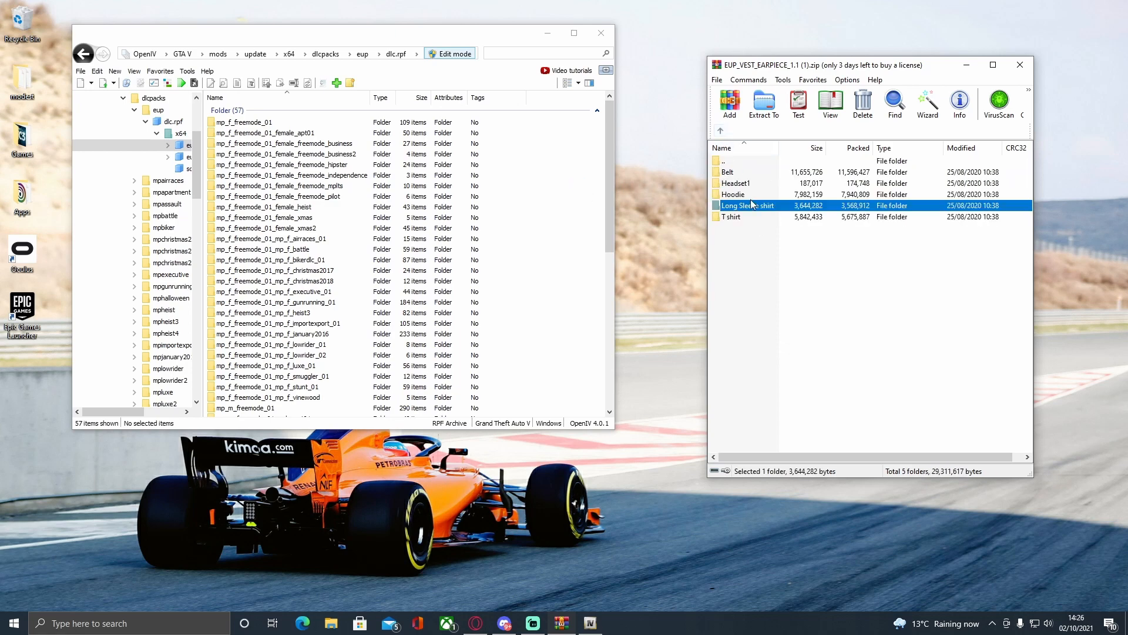
pyautogui.doubleClick(737, 217)
pyautogui.moveTo(731, 172); pyautogui.dragTo(543, 194)
pyautogui.click(721, 131)
pyautogui.click(720, 131)
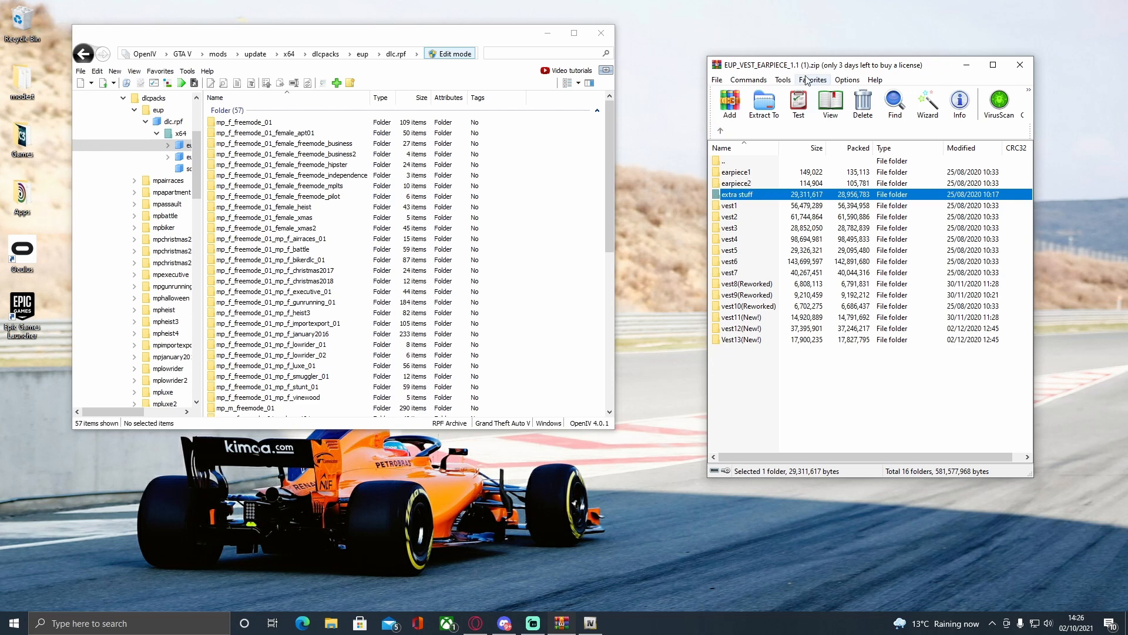
pyautogui.moveTo(799, 71); pyautogui.dragTo(717, 52)
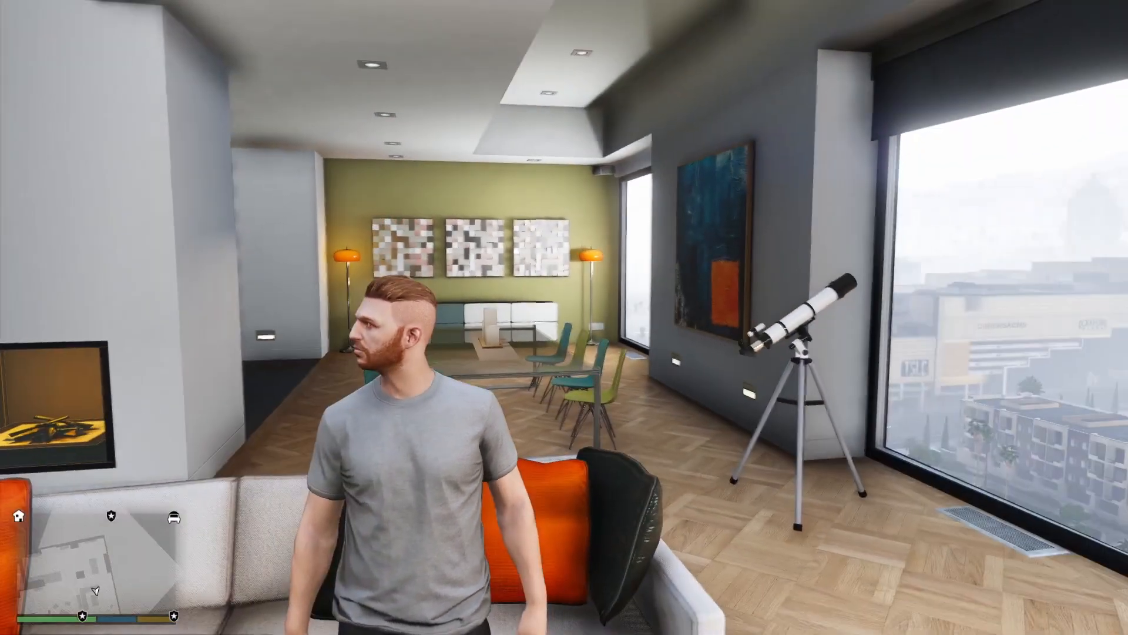
# Switch to GTA V and open the EUP menu at its Wardrobe entry.
pyautogui.press('F9')
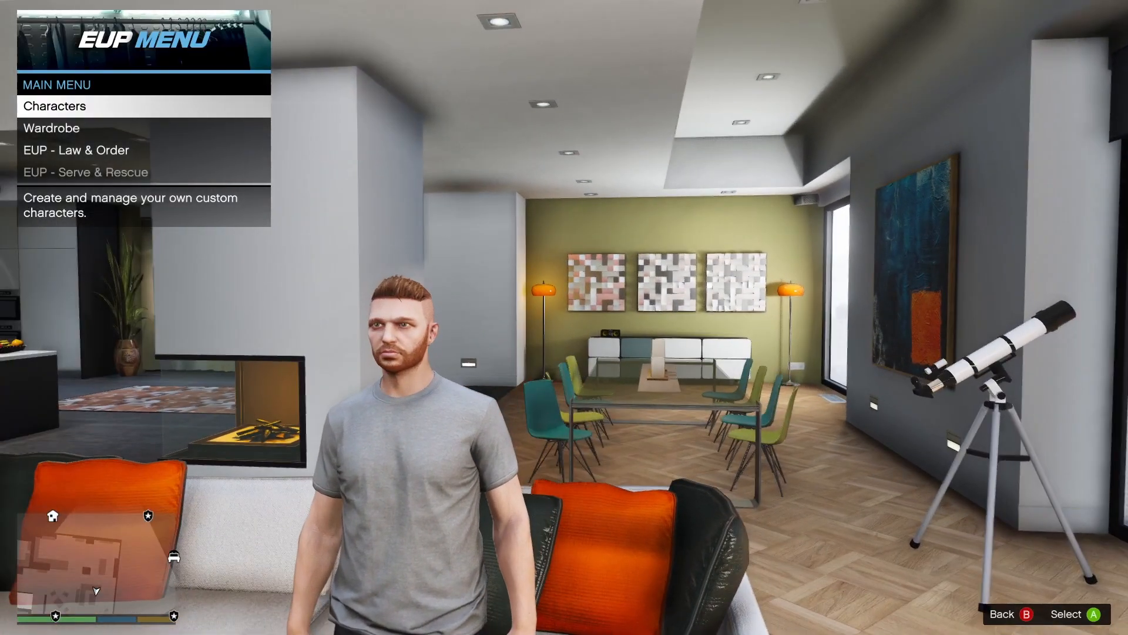
pyautogui.press('Down')
pyautogui.press('Up')
pyautogui.press('Down')
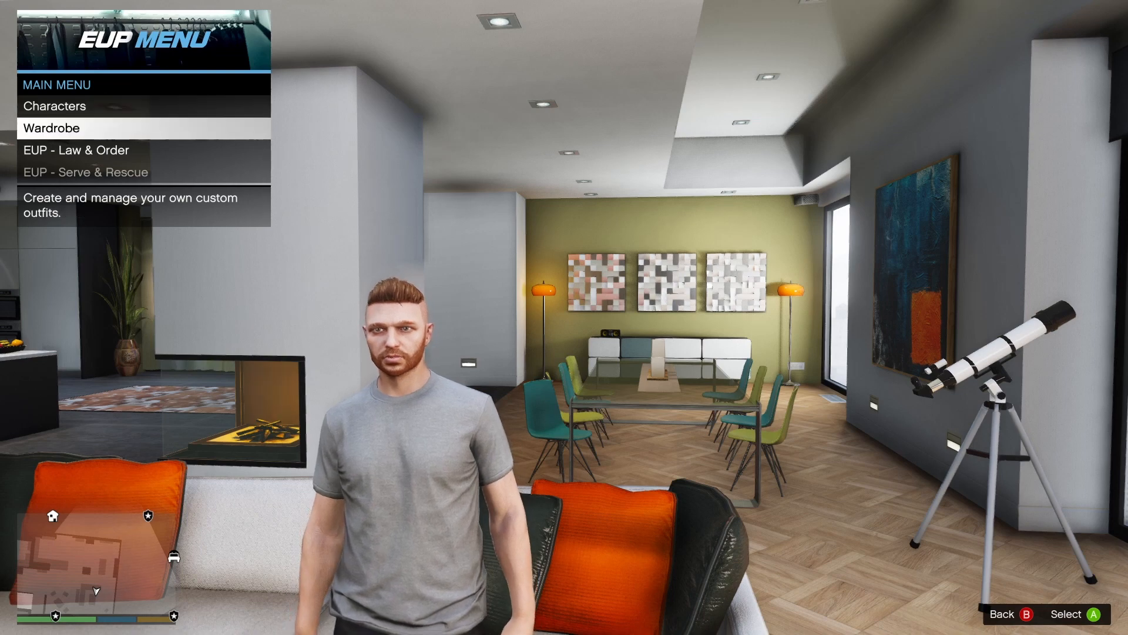
pyautogui.press('Return')
pyautogui.press('Return')
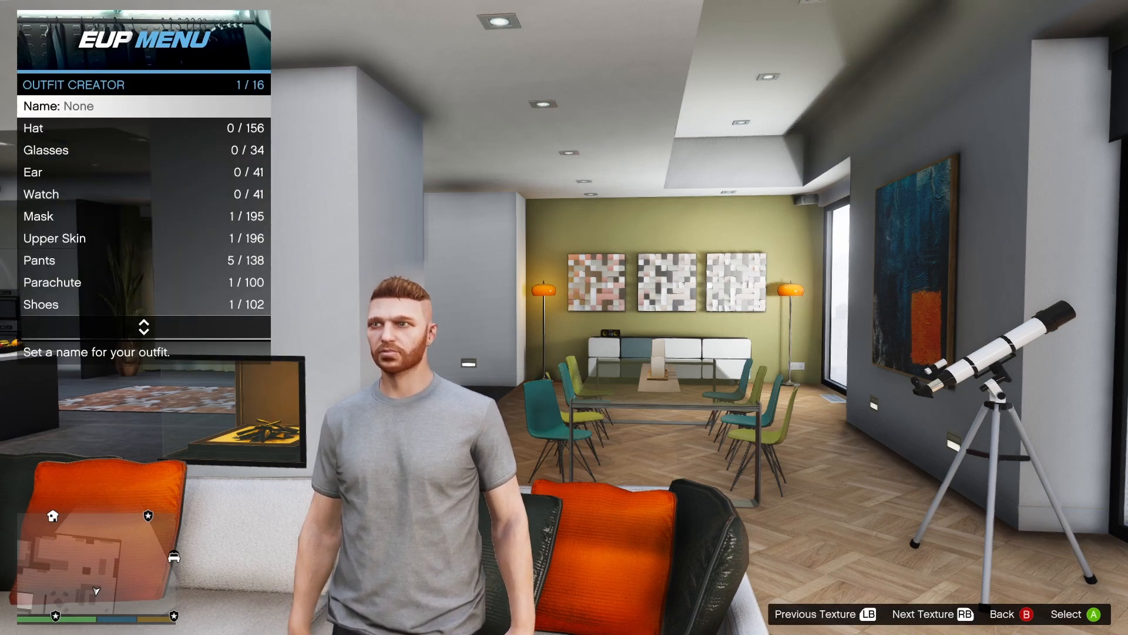
pyautogui.press('BackSpace')
pyautogui.press('BackSpace')
# Open the BCSO outfits of EUP - Law & Order and put on Male BCSO Uniform Class A.
pyautogui.press('Down')
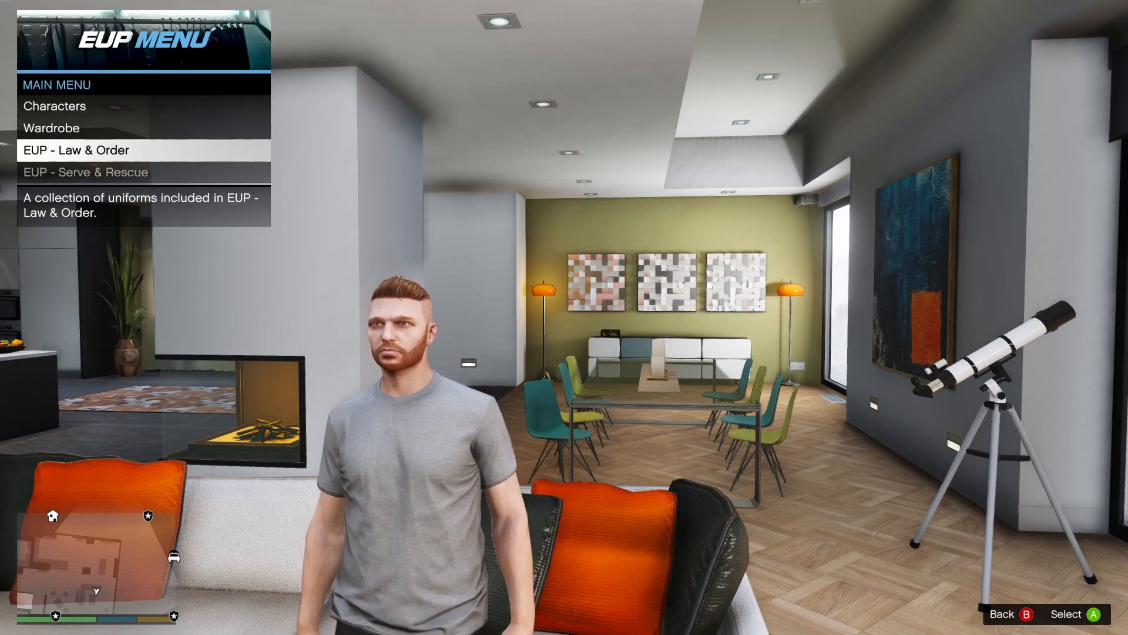
pyautogui.press('Return')
pyautogui.press('Down')
pyautogui.press('Down')
pyautogui.press('Down')
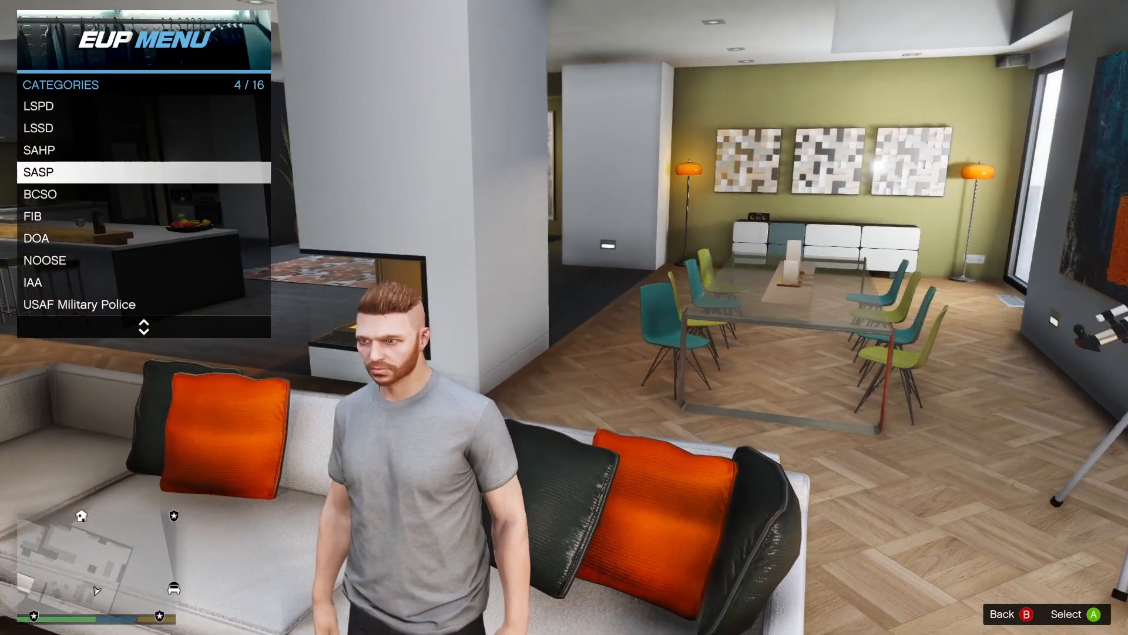
pyautogui.press('Down')
pyautogui.press('Return')
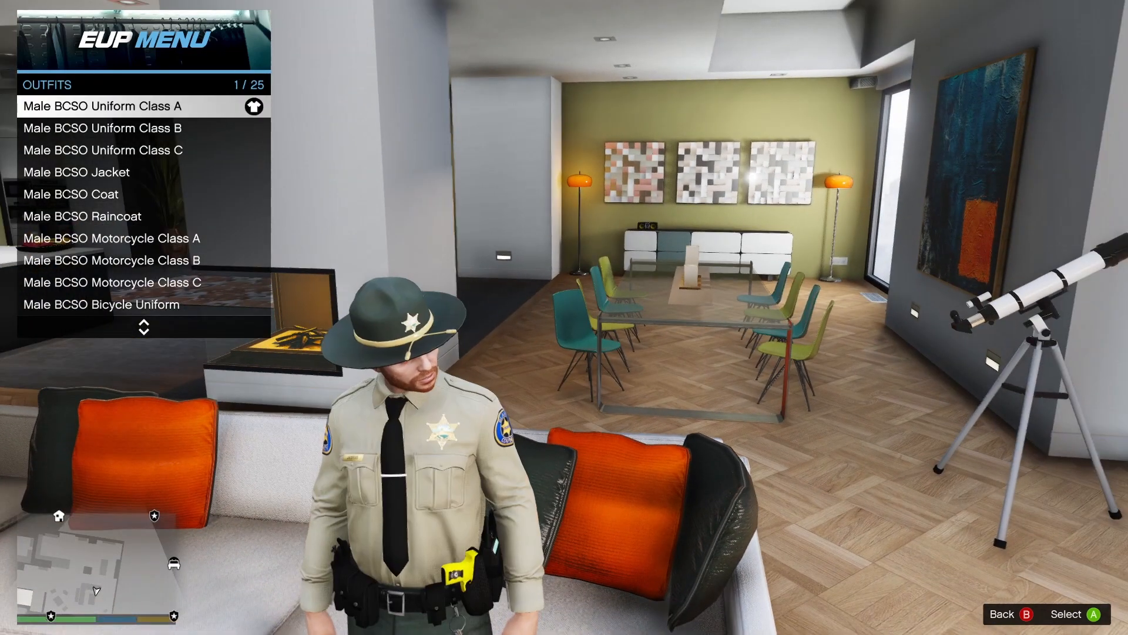
# Try on Male BCSO Uniform Class B, change into Male BCSO Uniform Class C, and return to the main menu.
pyautogui.press('Down')
pyautogui.press('Return')
pyautogui.press('Down')
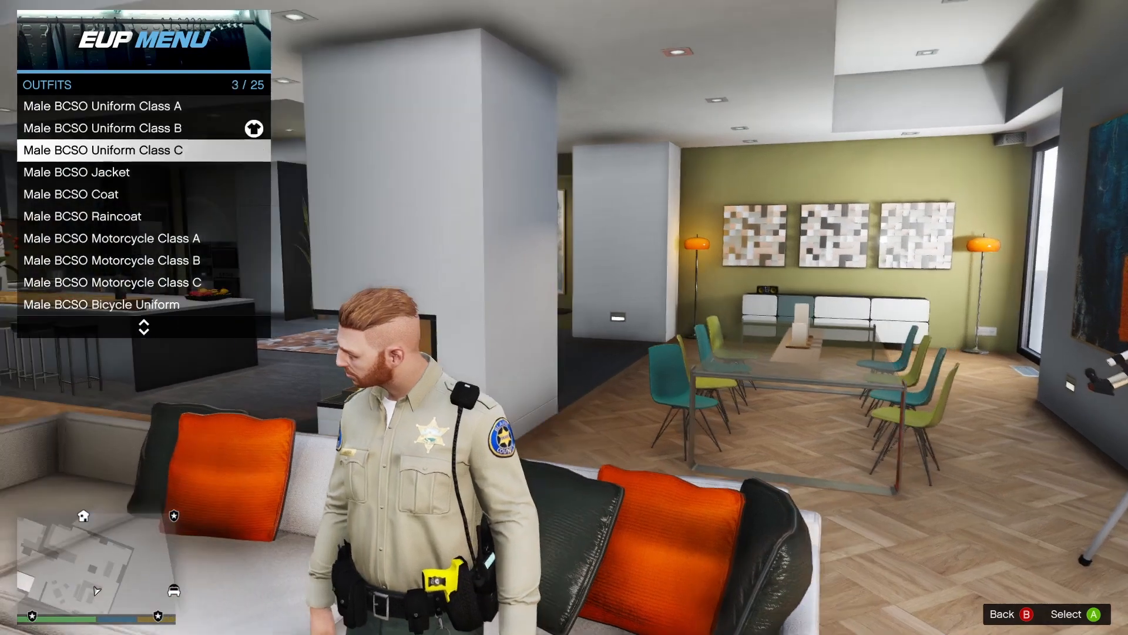
pyautogui.press('Return')
pyautogui.press('BackSpace')
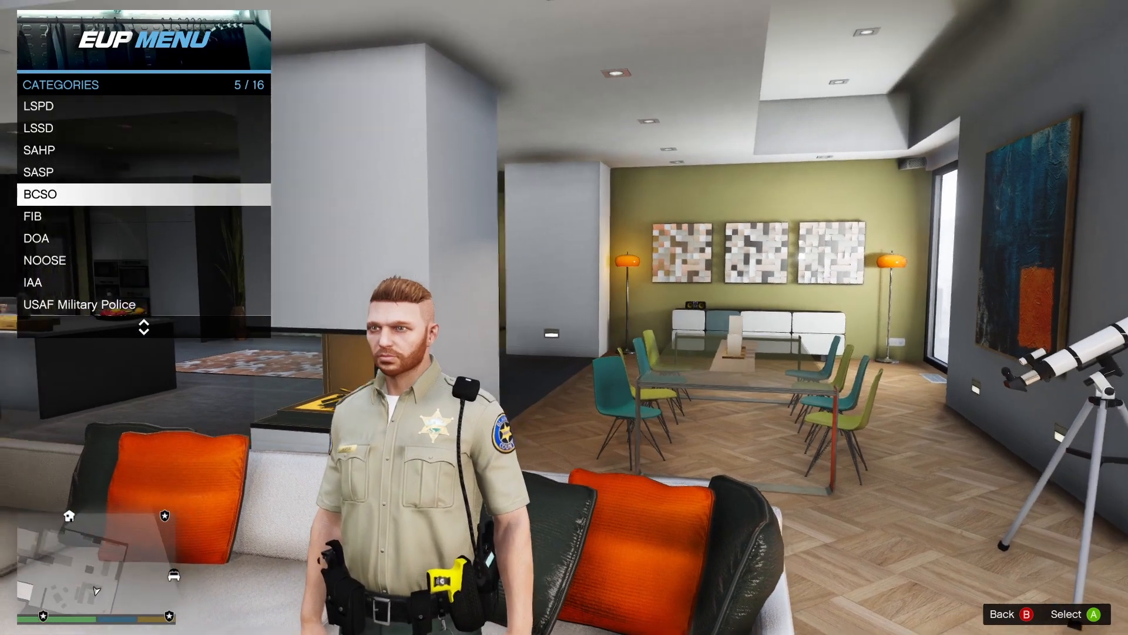
pyautogui.press('BackSpace')
# Create a custom outfit in the Wardrobe's Outfit Creator and name it BCSO.
pyautogui.press('Up')
pyautogui.press('Return')
pyautogui.press('Return')
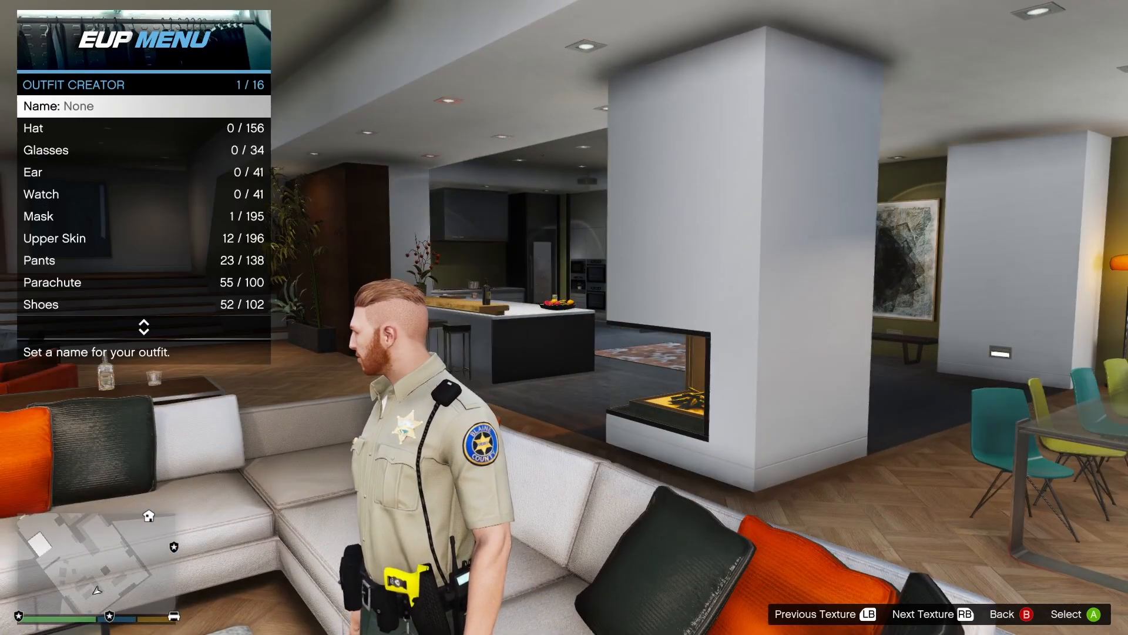
pyautogui.press('Return')
pyautogui.write('BCSO')
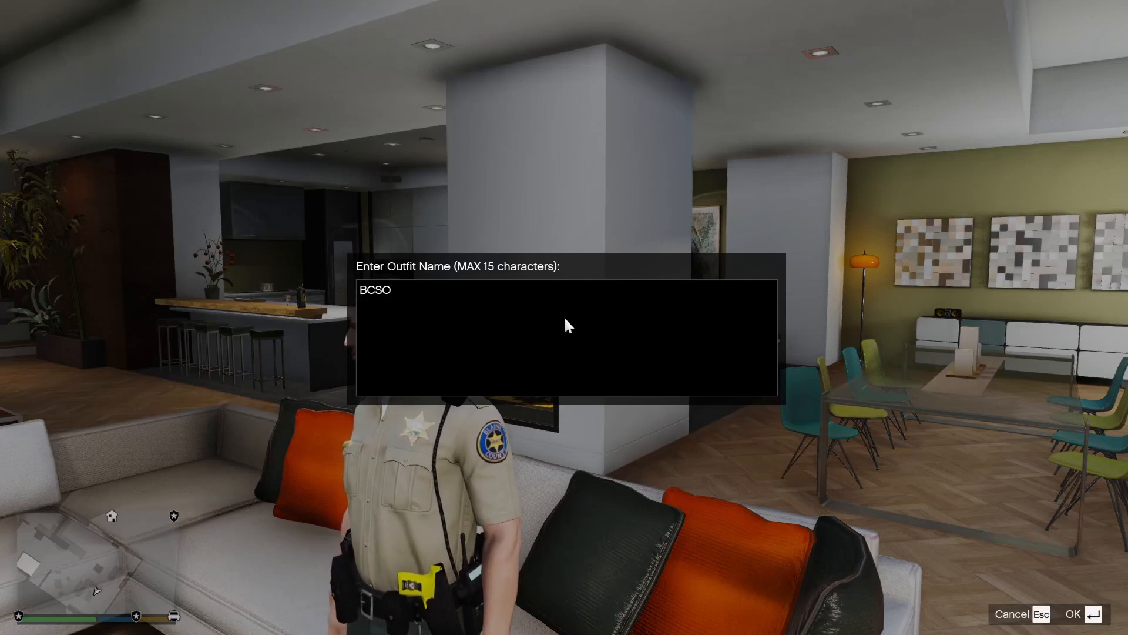
pyautogui.press('Return')
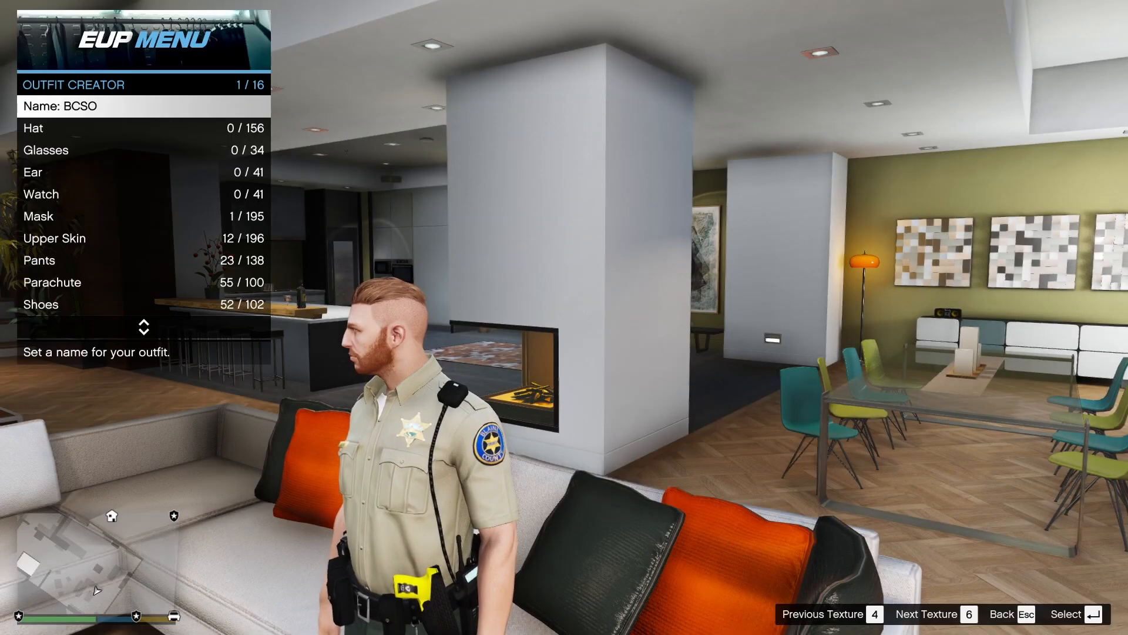
# Change the BCSO outfit's Armor to option 12 of 56.
pyautogui.press('Down')
pyautogui.press('Down')
pyautogui.press('Down')
pyautogui.press('Down')
pyautogui.press('Down')
pyautogui.press('Down')
pyautogui.press('Down')
pyautogui.press('Down')
pyautogui.press('Down')
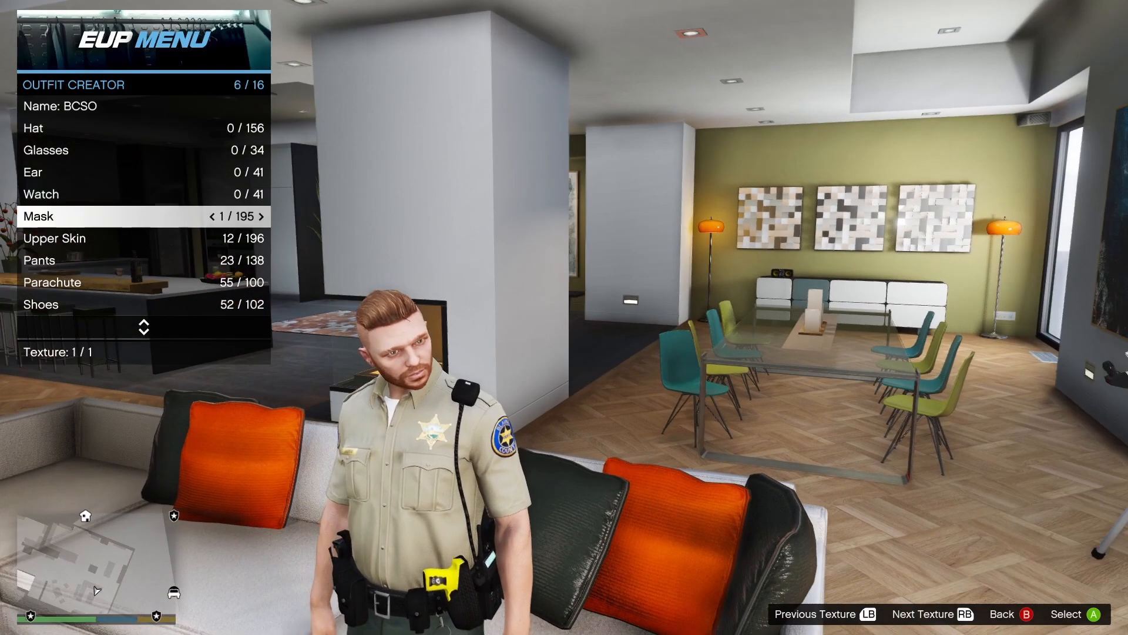
pyautogui.press('Down')
pyautogui.press('Down')
pyautogui.press('Down')
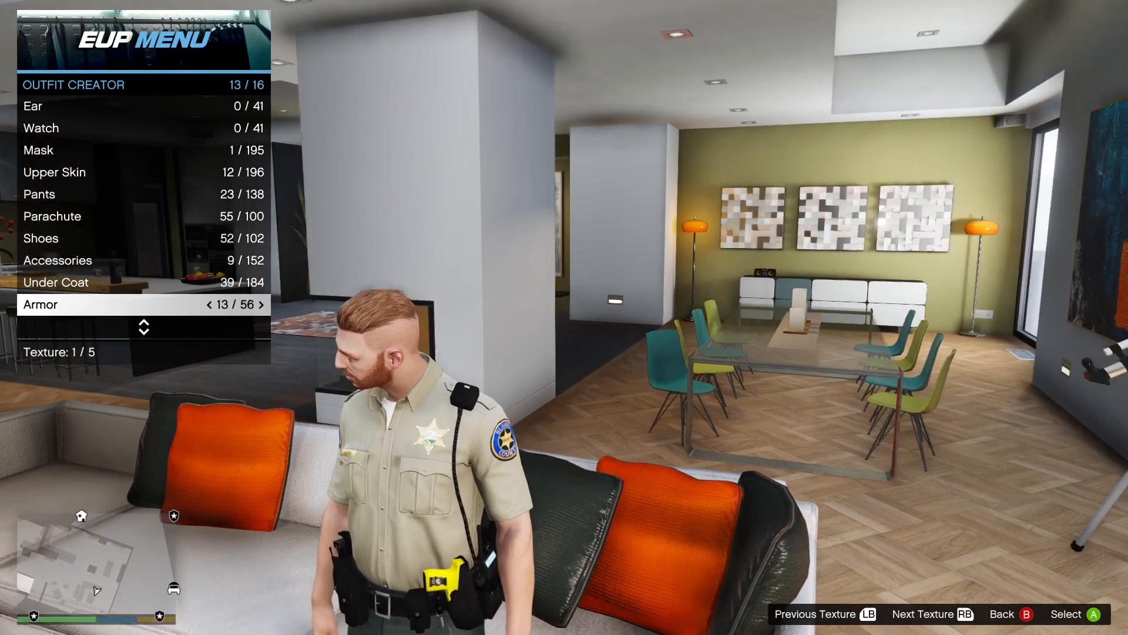
pyautogui.press('Left')
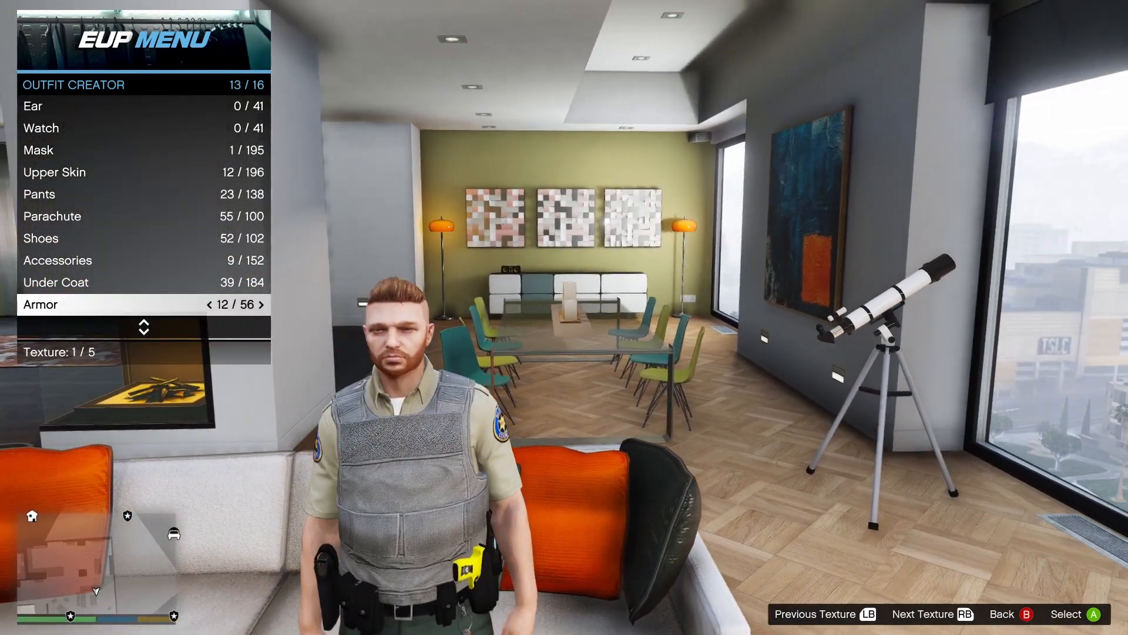
# Try on Armor options 19 and 20 of 56, and show option 19 in texture 2 of 10.
pyautogui.press('Right')
pyautogui.press('Right')
pyautogui.press('Right')
pyautogui.press('Right')
pyautogui.press('Right')
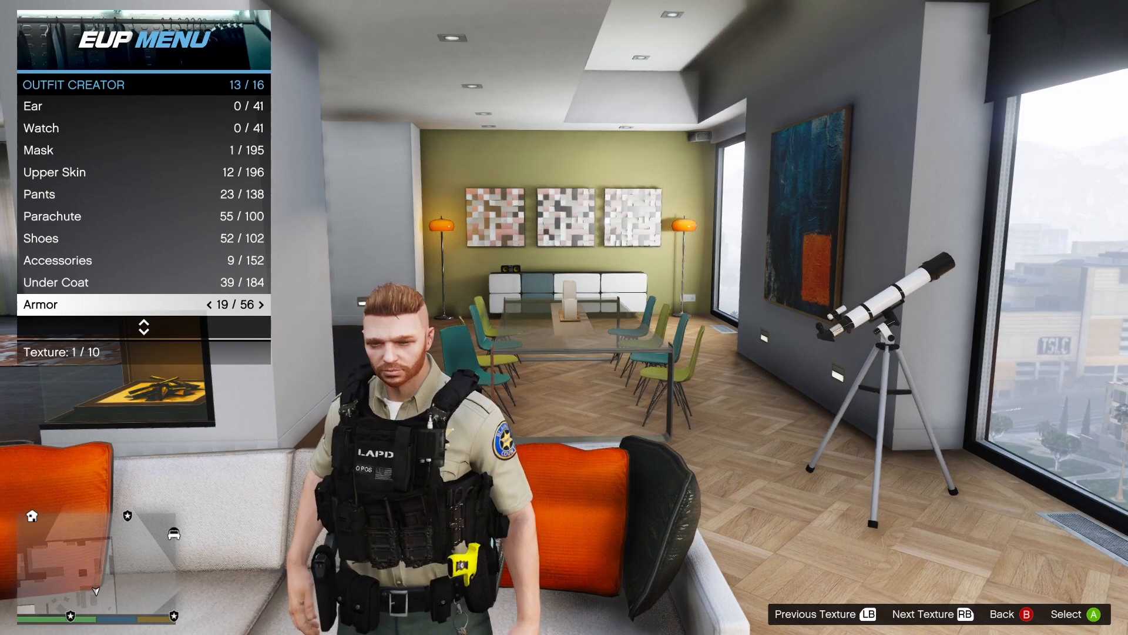
pyautogui.press('Right')
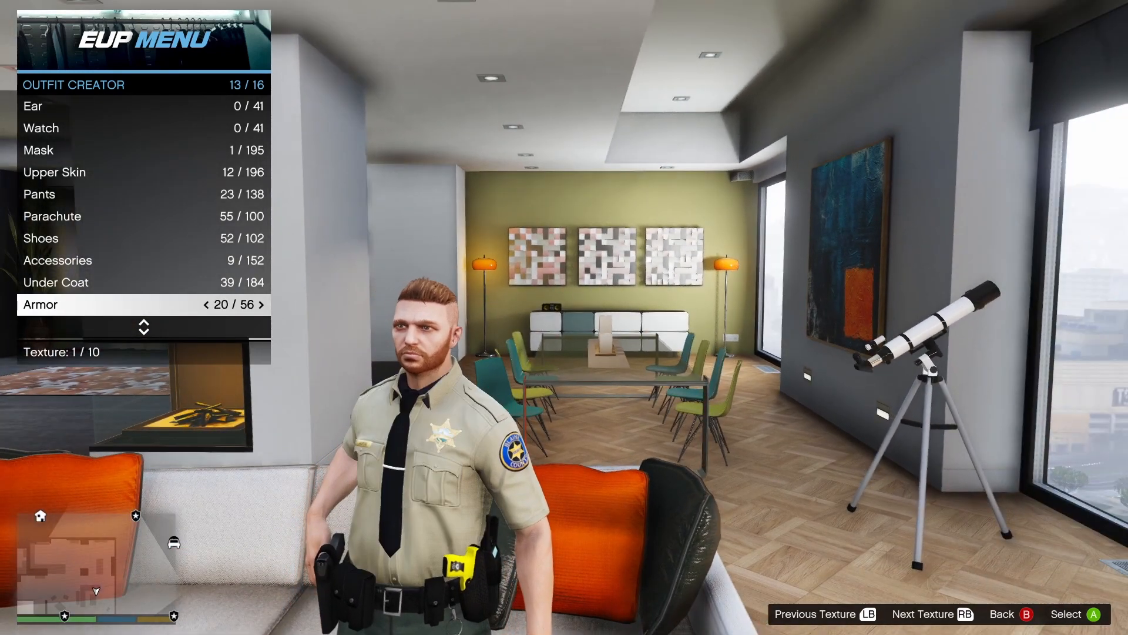
pyautogui.press('e')
pyautogui.press('q')
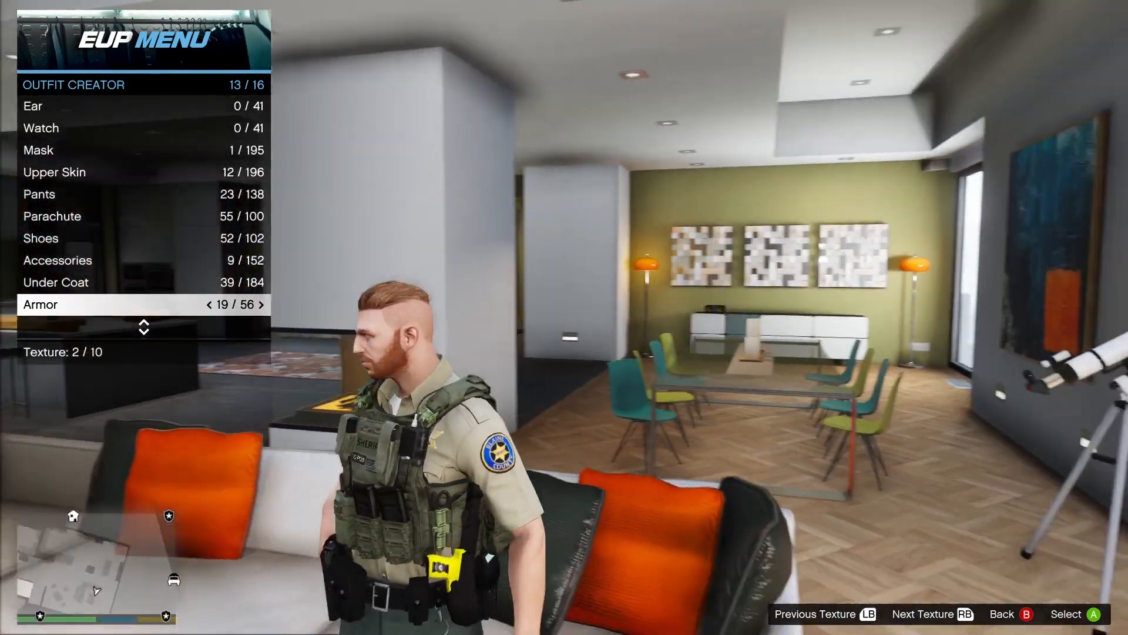
# Preview Armor options 33, 42, 44 and 45 on the BCSO outfit.
pyautogui.press('Right')
pyautogui.press('Right')
pyautogui.press('Right')
pyautogui.press('Right')
pyautogui.press('Right')
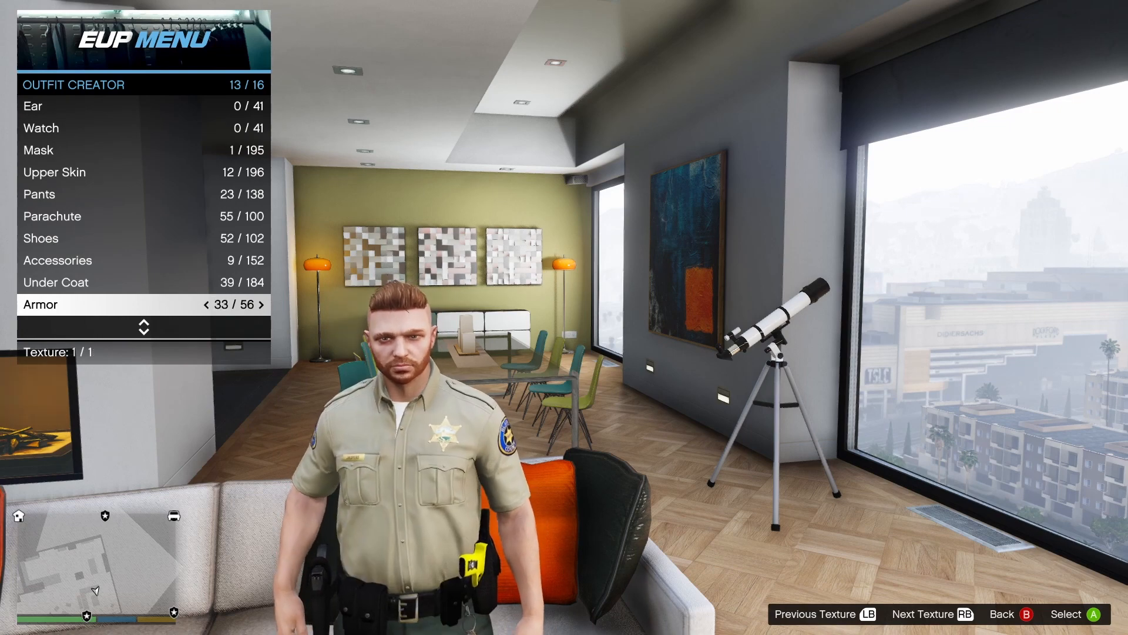
pyautogui.press('Right')
pyautogui.press('Right')
pyautogui.press('Right')
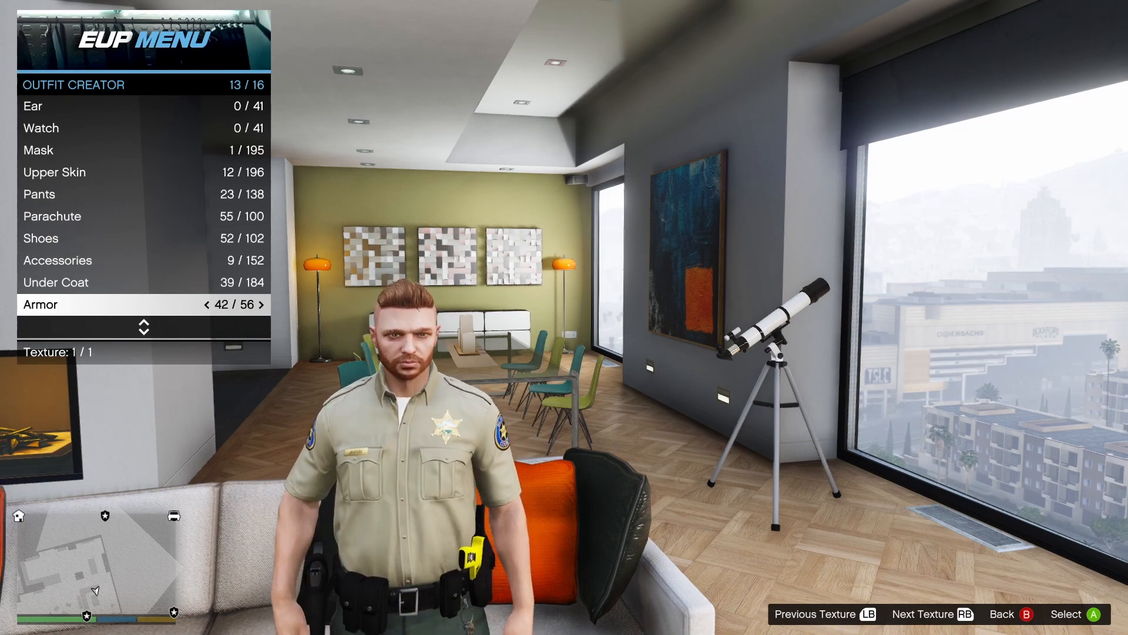
pyautogui.press('Left')
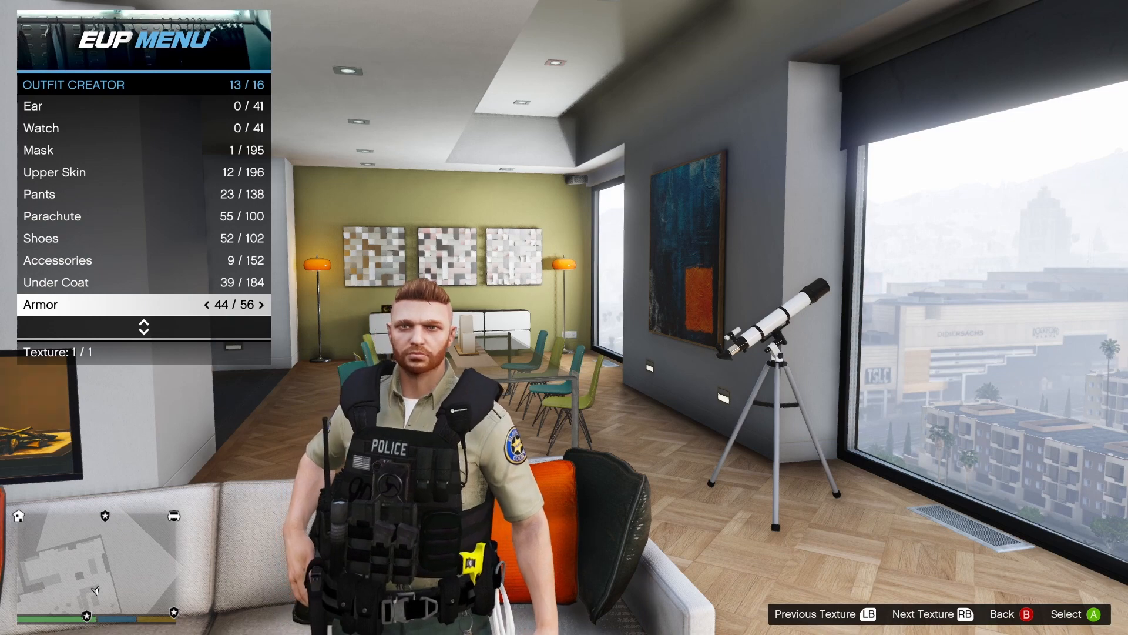
pyautogui.press('Right')
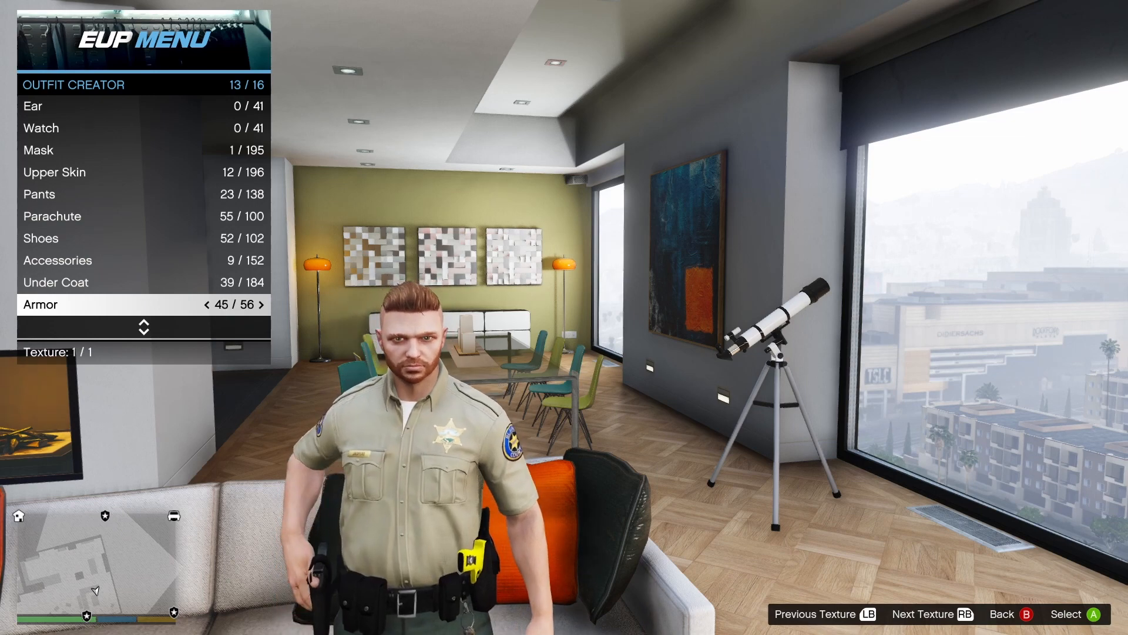
# Compare Armor options 46, 48 and 49, and return to option 48, the tan POLICE vest.
pyautogui.press('Right')
pyautogui.press('Right')
pyautogui.press('Right')
pyautogui.press('Right')
pyautogui.press('Right')
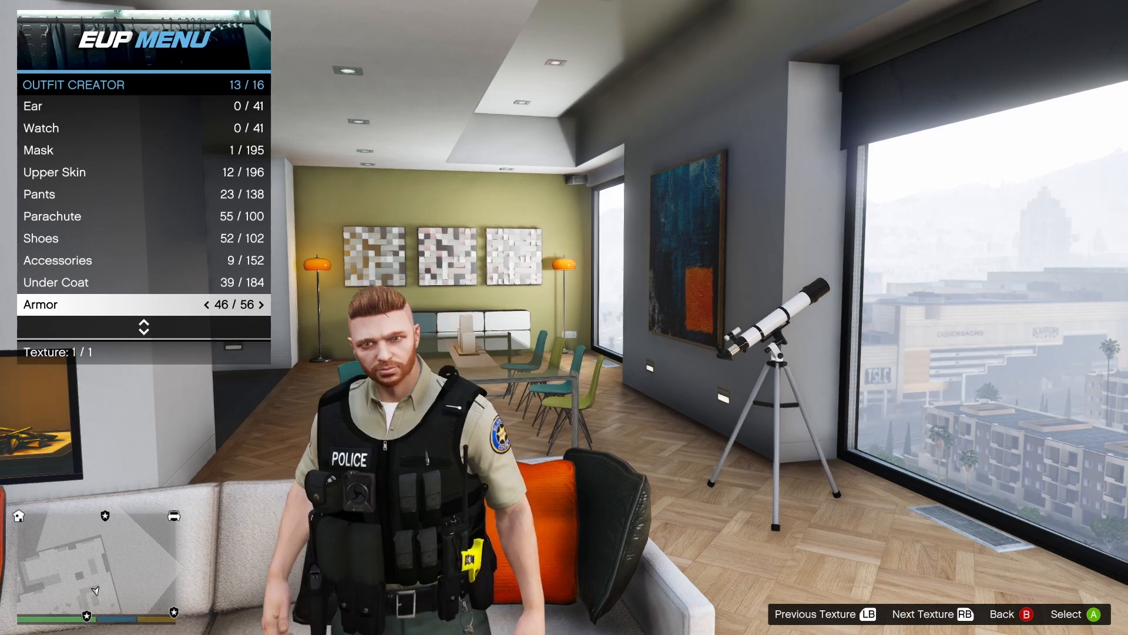
pyautogui.press('Right')
pyautogui.press('Right')
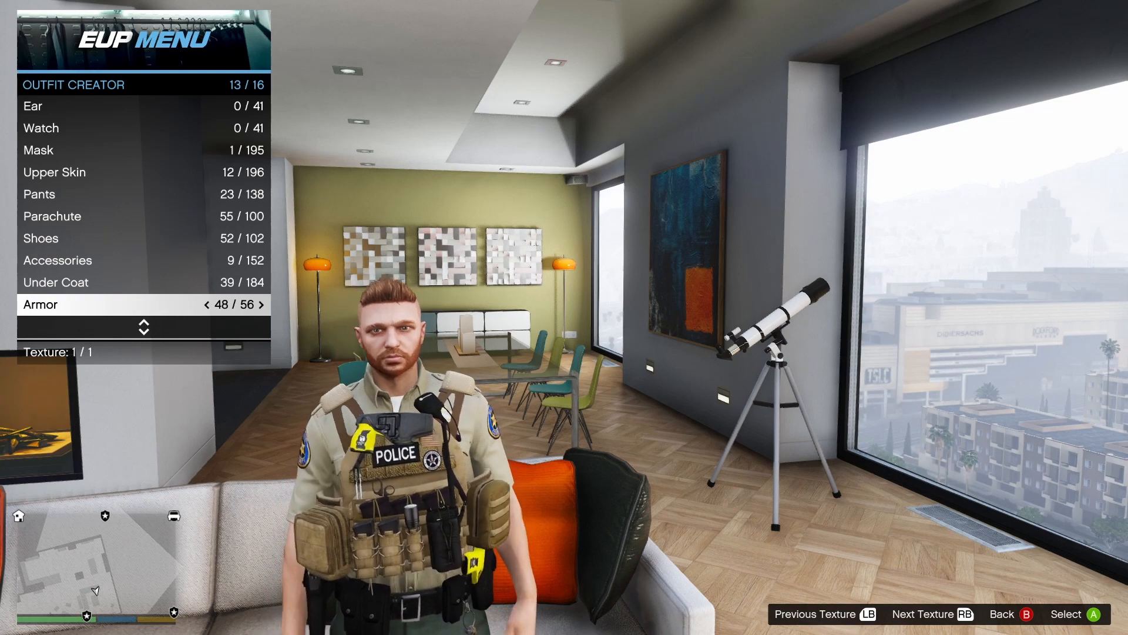
pyautogui.press('Right')
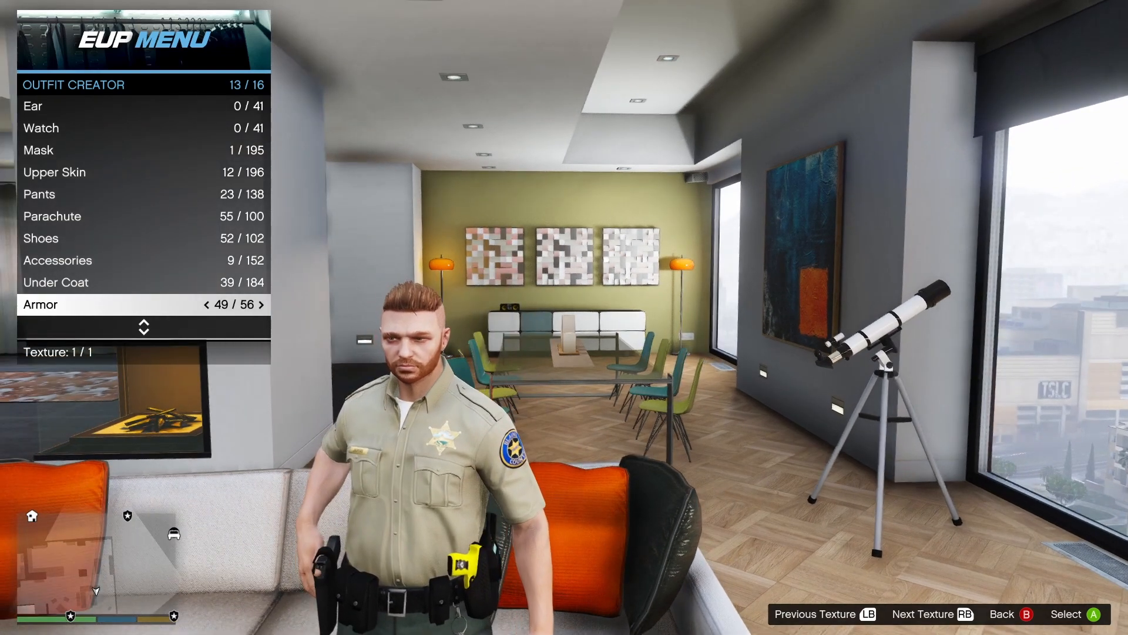
pyautogui.press('Left')
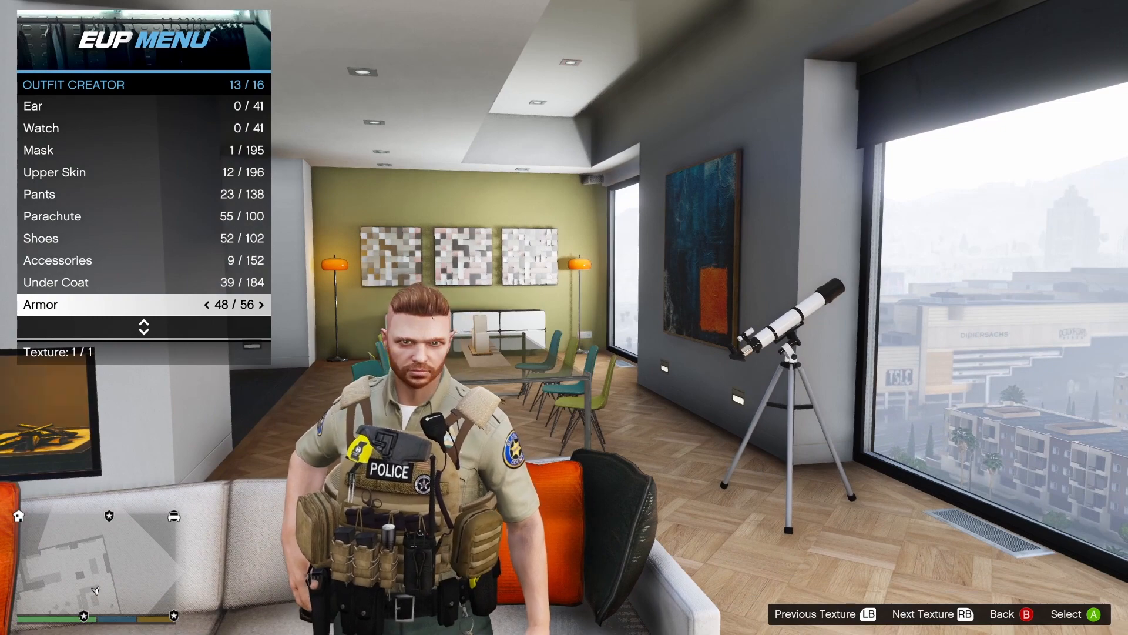
# Cycle the Armor through option 53 and past the end of the range to option 4 of 56.
pyautogui.press('Right')
pyautogui.press('Right')
pyautogui.press('Right')
pyautogui.press('Right')
pyautogui.press('Right')
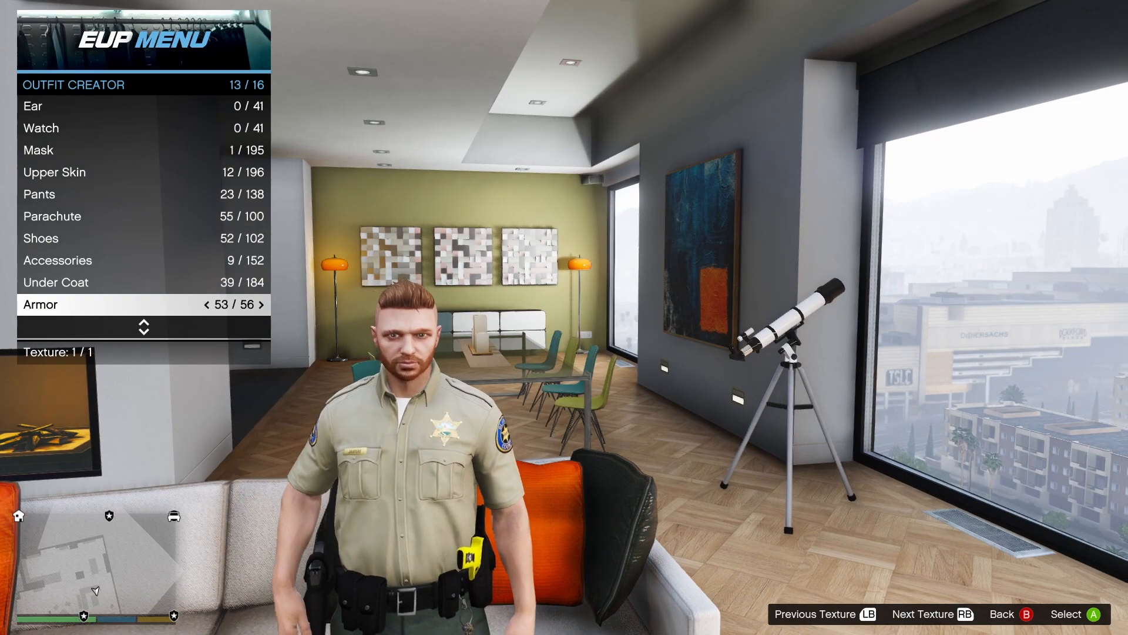
pyautogui.press('Right')
pyautogui.press('Right')
pyautogui.press('Right')
pyautogui.press('Right')
pyautogui.press('Right')
pyautogui.press('Right')
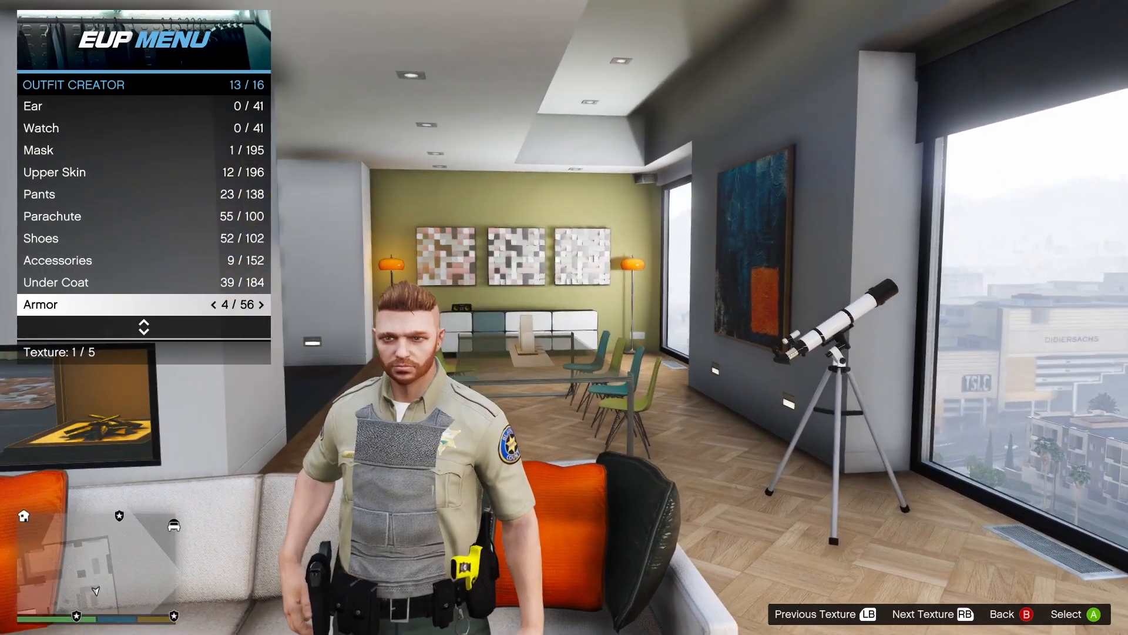
# Try on Armor option 6 of 56 and preview its textures, including 2, 4 and 5 of 5.
pyautogui.press('Right')
pyautogui.press('Left')
pyautogui.press('e')
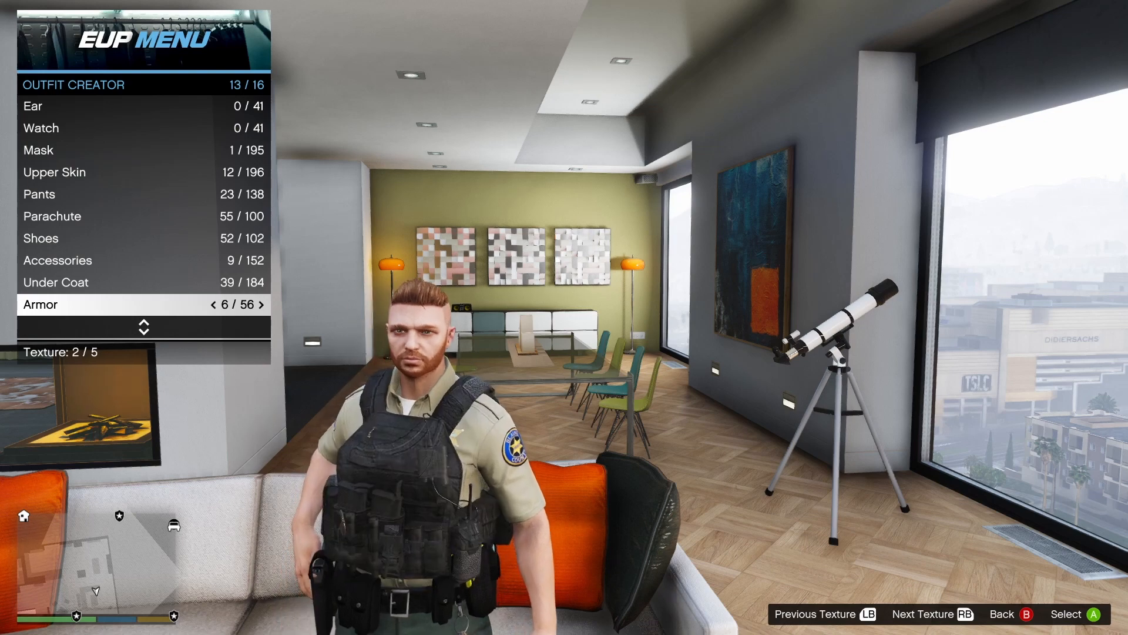
pyautogui.press('e')
pyautogui.press('e')
pyautogui.press('e')
pyautogui.press('e')
pyautogui.press('e')
pyautogui.press('e')
pyautogui.press('e')
pyautogui.press('e')
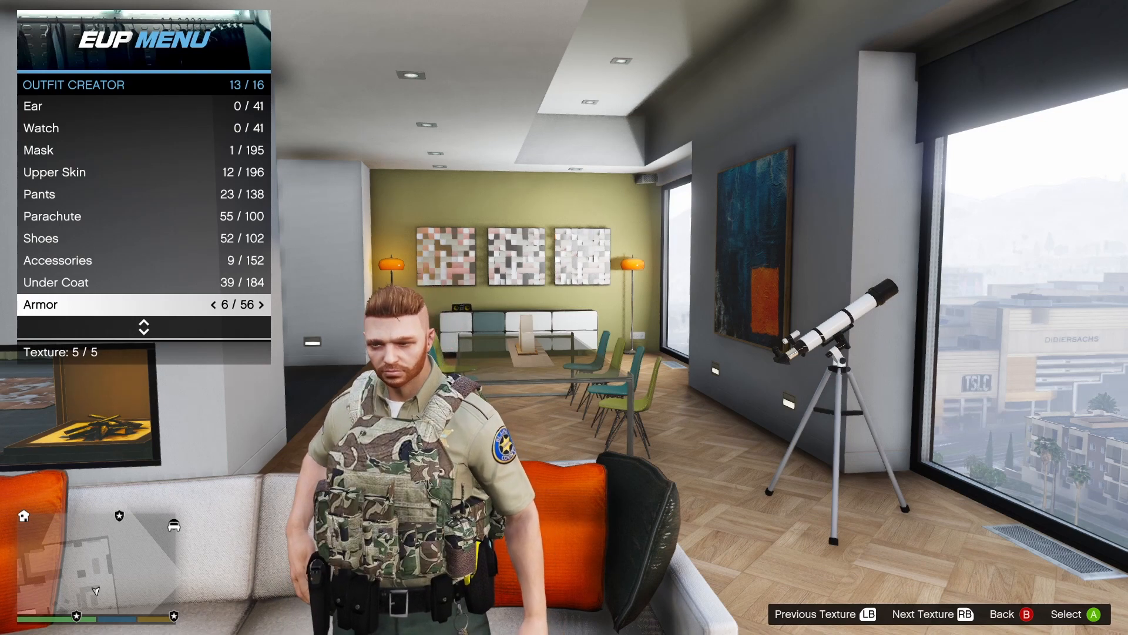
pyautogui.press('e')
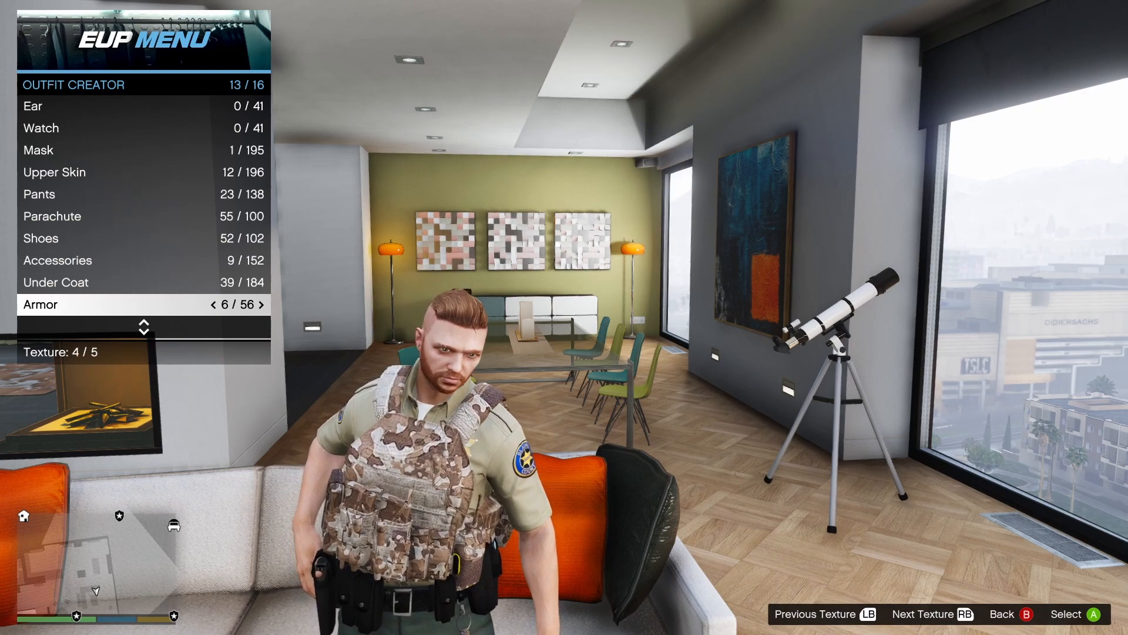
# Set the BCSO outfit's Armor to option 13 of 56.
pyautogui.press('Right')
pyautogui.press('Right')
pyautogui.press('Right')
pyautogui.press('Right')
pyautogui.press('Right')
pyautogui.press('Right')
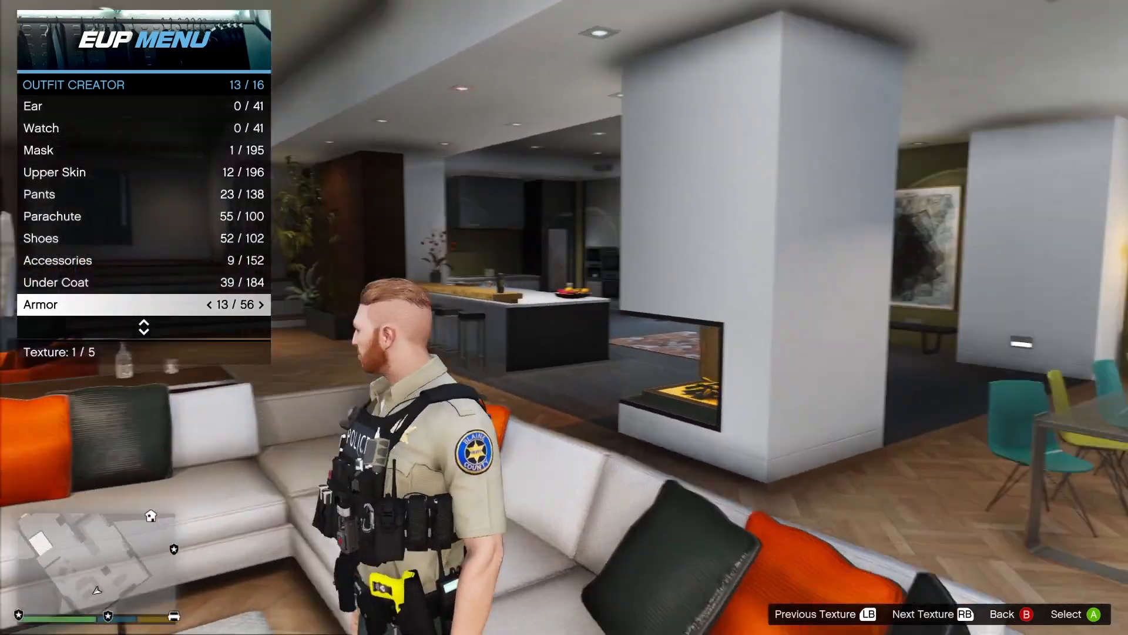
# Compare the textures of the selected vest and choose texture 2 of 5, the green SHERIFF version.
pyautogui.press('e')
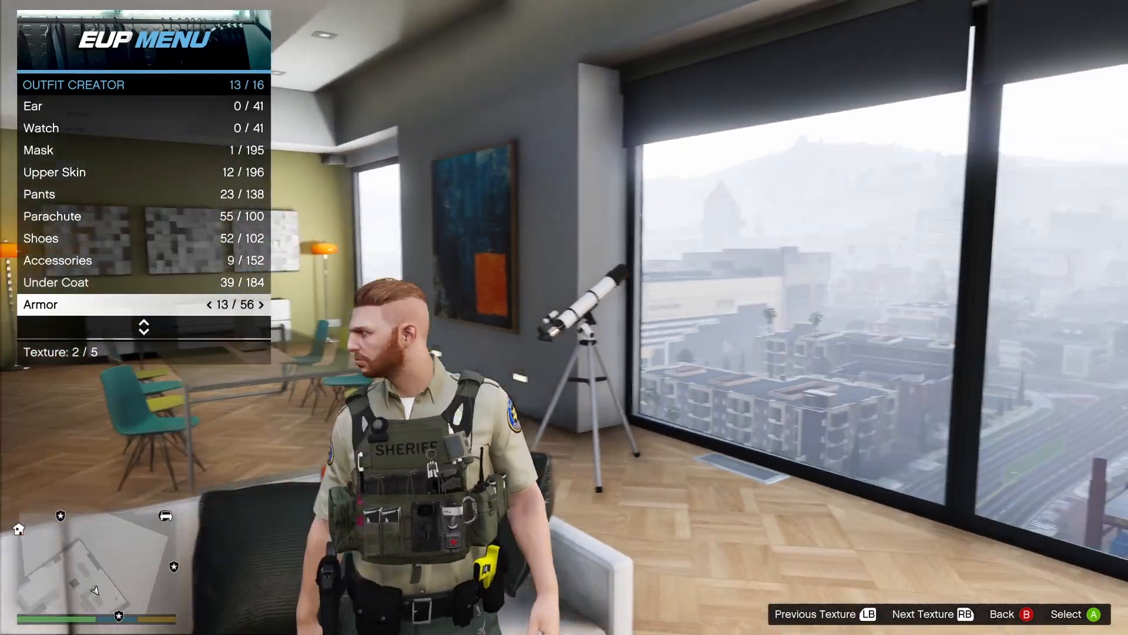
pyautogui.press('q')
pyautogui.press('e')
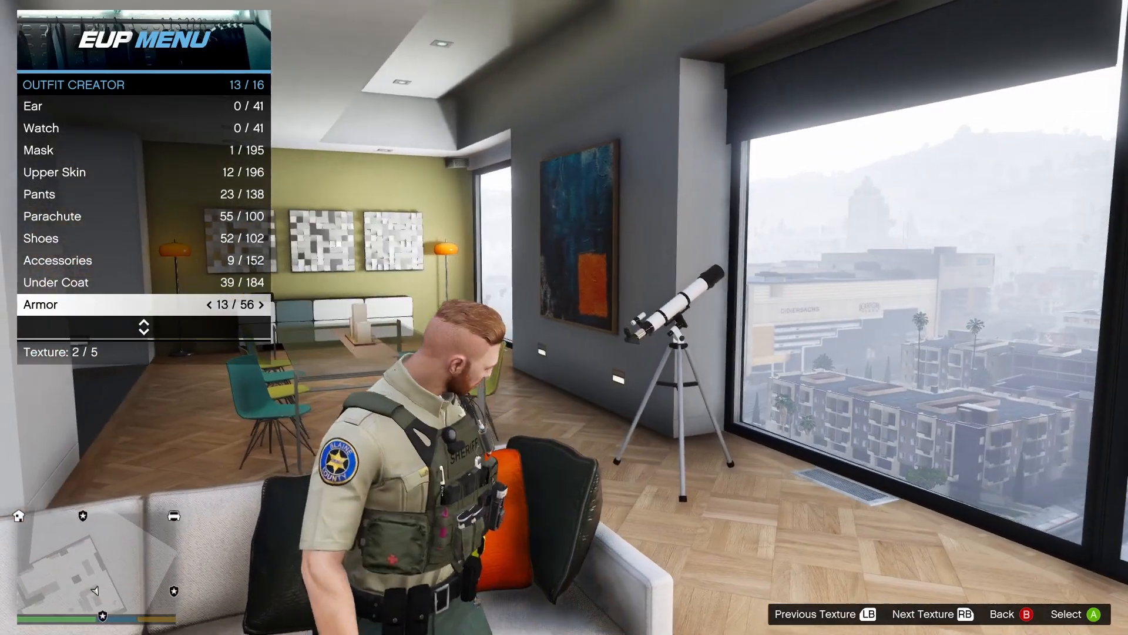
pyautogui.press('e')
pyautogui.press('e')
pyautogui.press('e')
pyautogui.press('e')
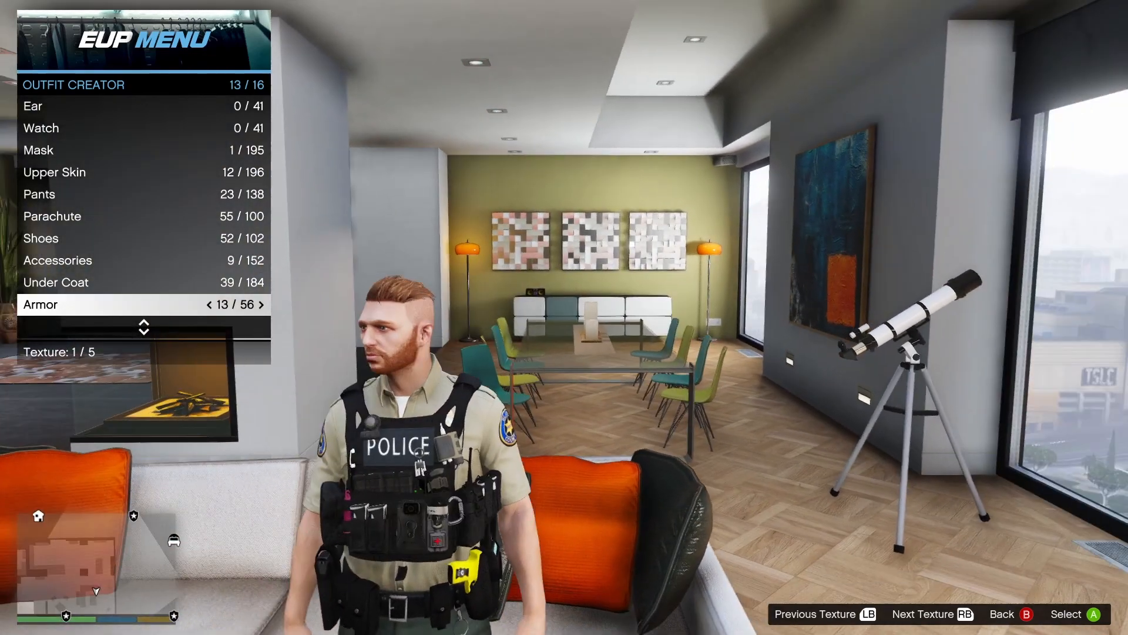
pyautogui.press('e')
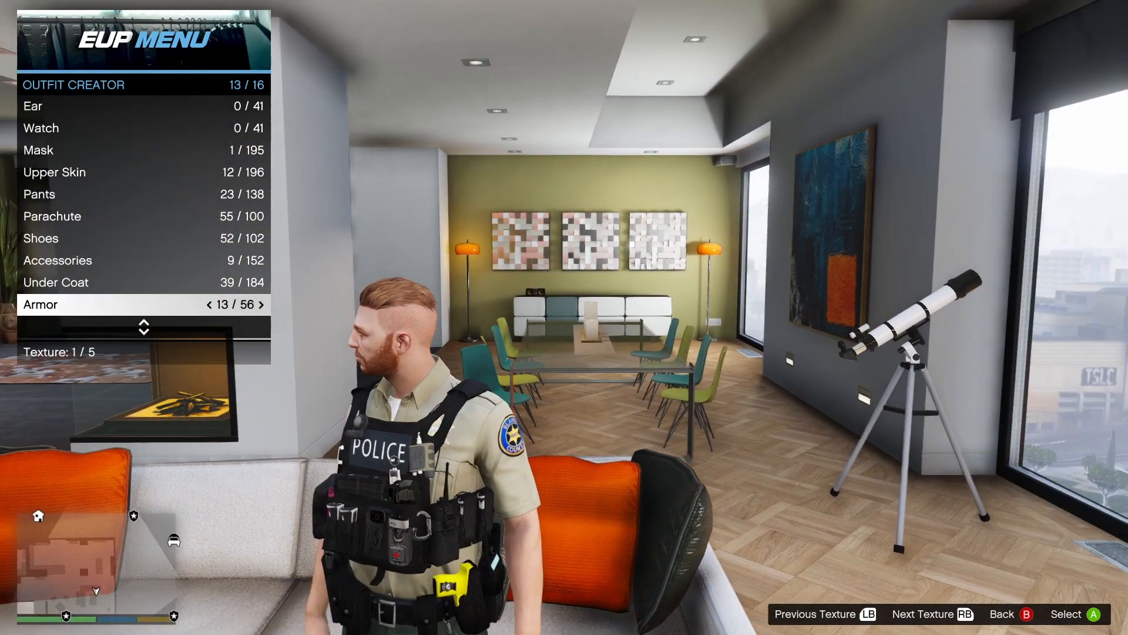
pyautogui.press('e')
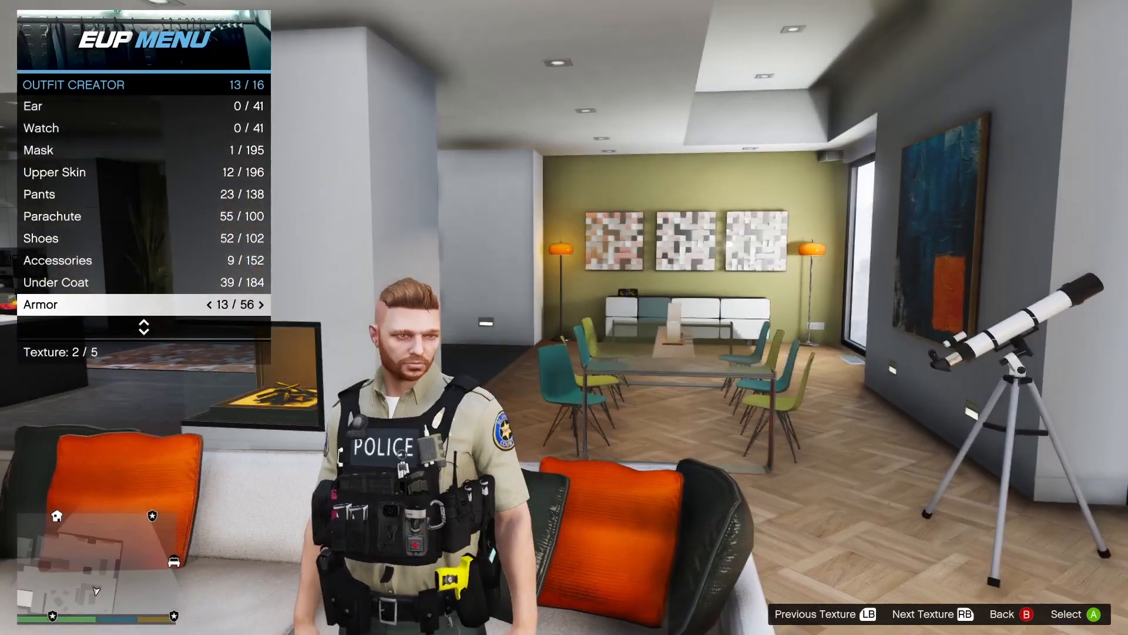
# Try Decal option 2 of 120 on the outfit, and revert to the previous option.
pyautogui.press('Down')
pyautogui.press('Right')
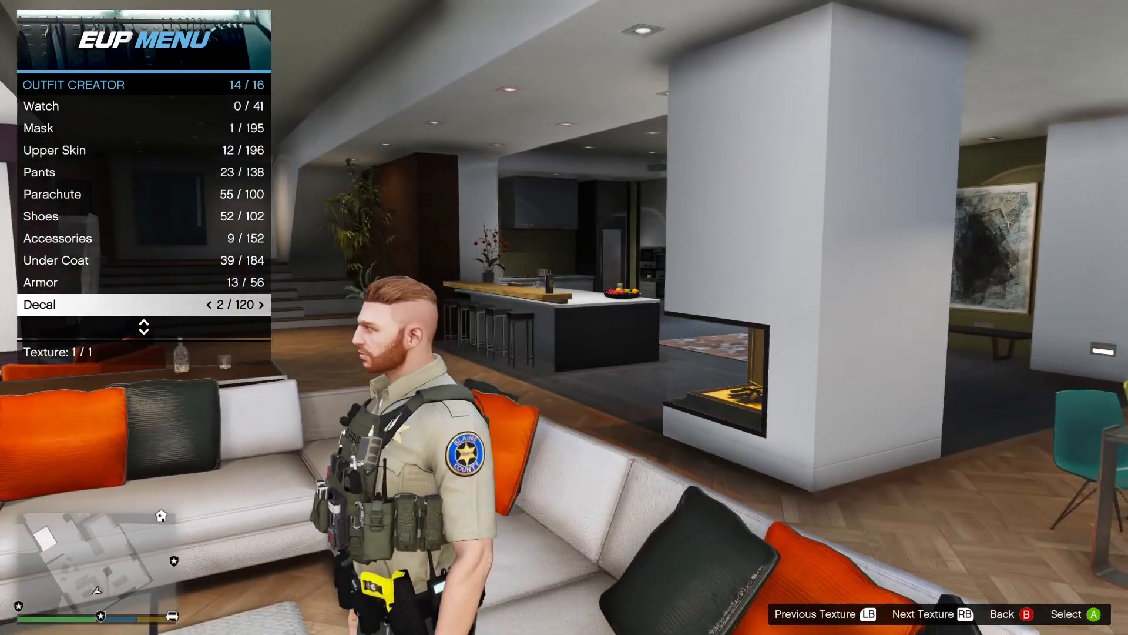
pyautogui.press('Left')
# Save the BCSO outfit with its new vest and return to the Wardrobe.
pyautogui.press('Down')
pyautogui.press('Down')
pyautogui.press('Down')
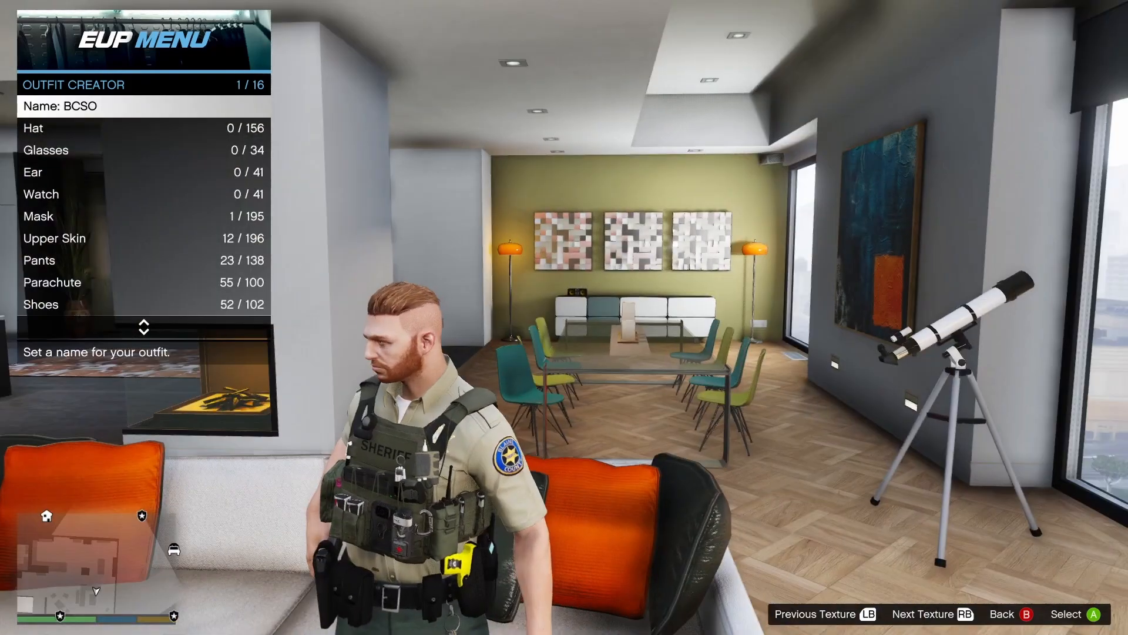
pyautogui.press('Up')
pyautogui.press('Return')
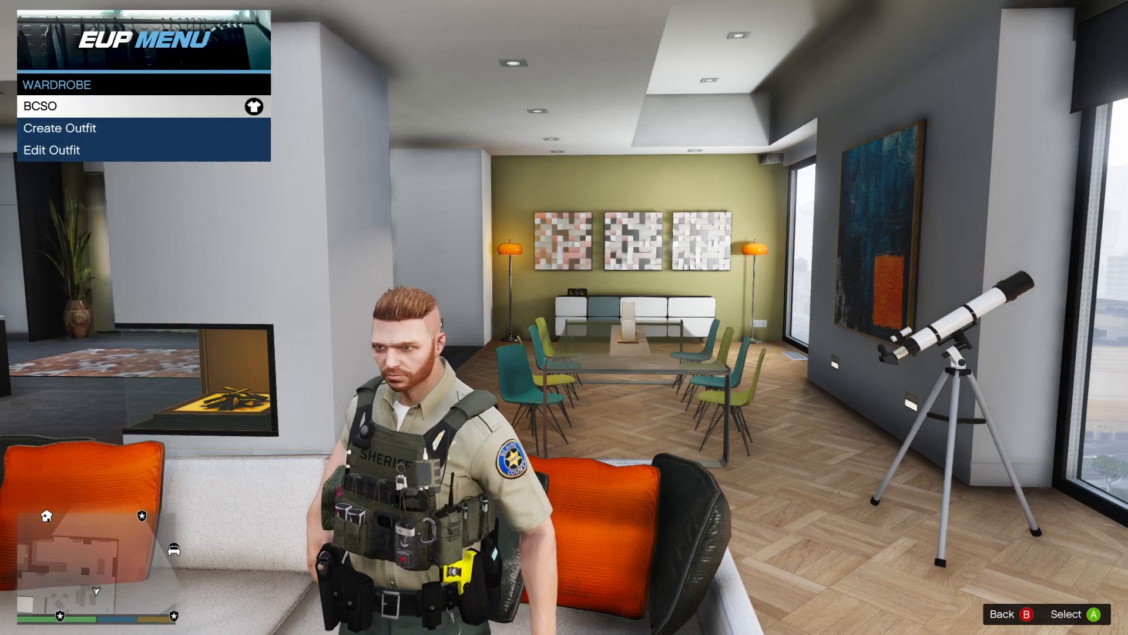
# Close the EUP menu and walk around the apartment to view the finished outfit from behind and in front.
pyautogui.press('BackSpace')
pyautogui.press('BackSpace')
pyautogui.press('w')
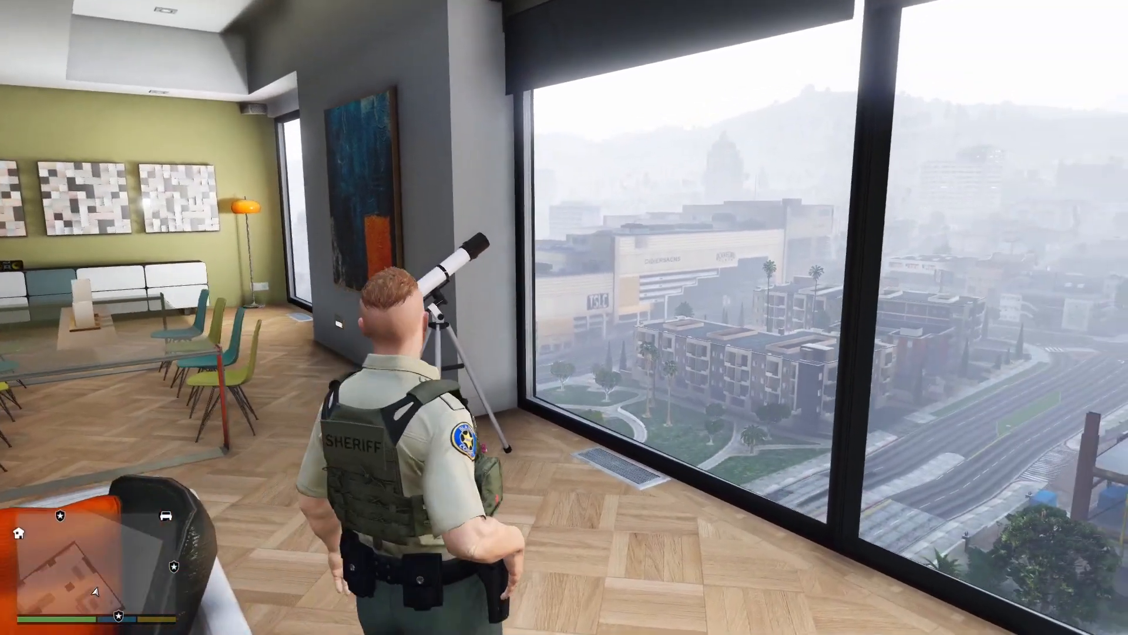
pyautogui.press('s')
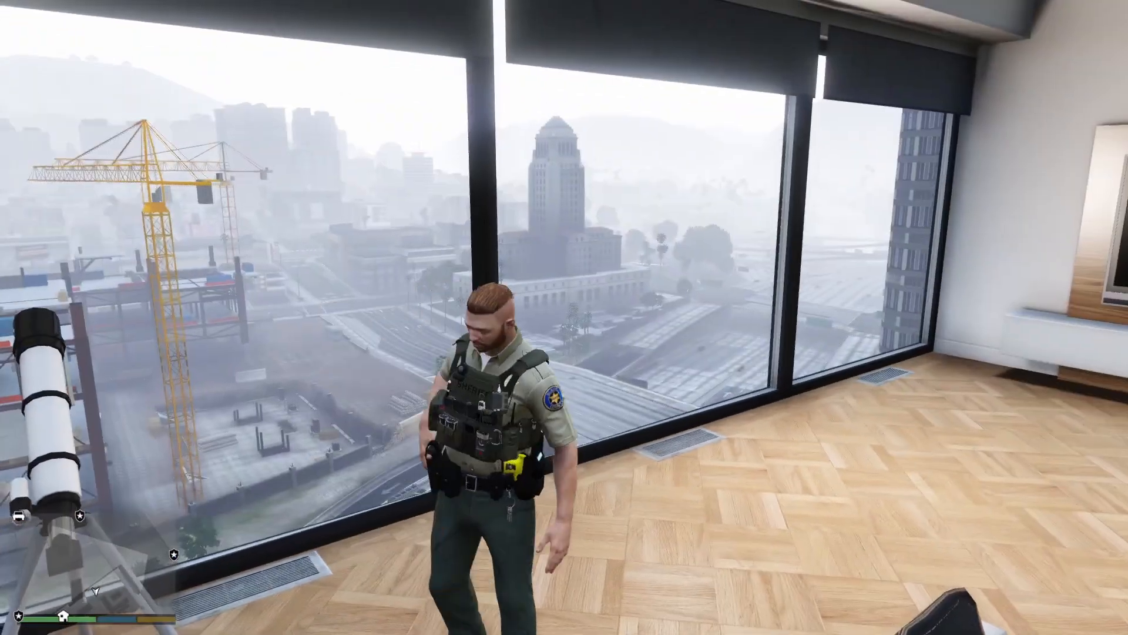